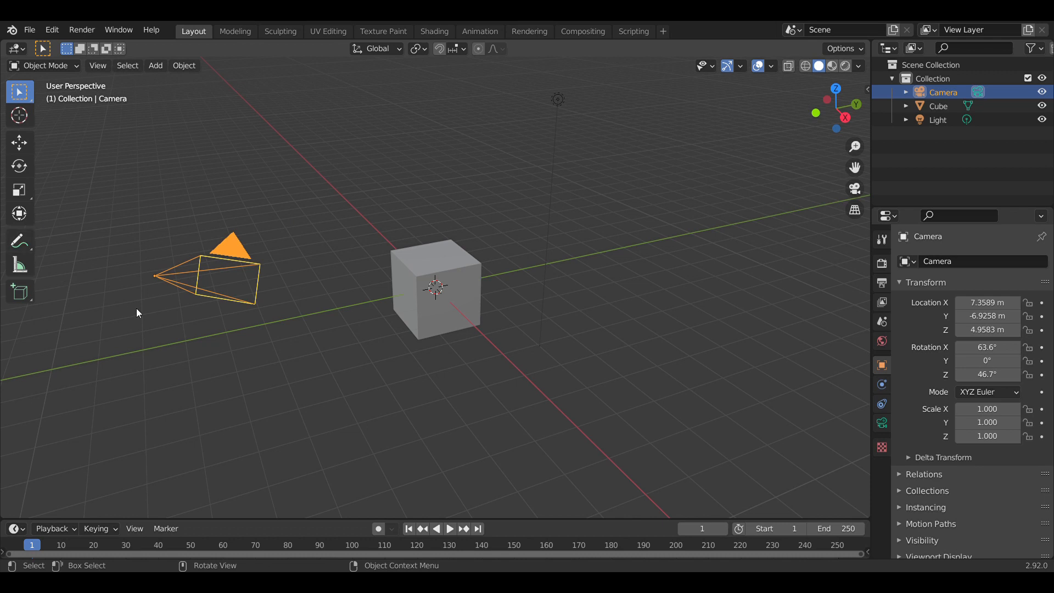
Step: Delete the default cube and the camera from the scene
left_click_drag(324, 211, 519, 432)
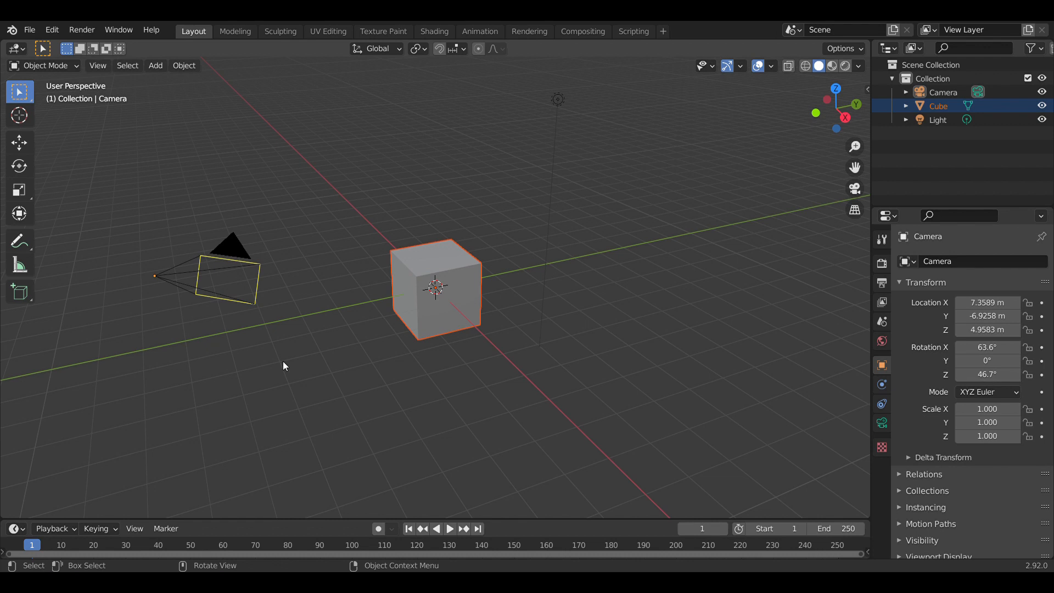
key("Delete")
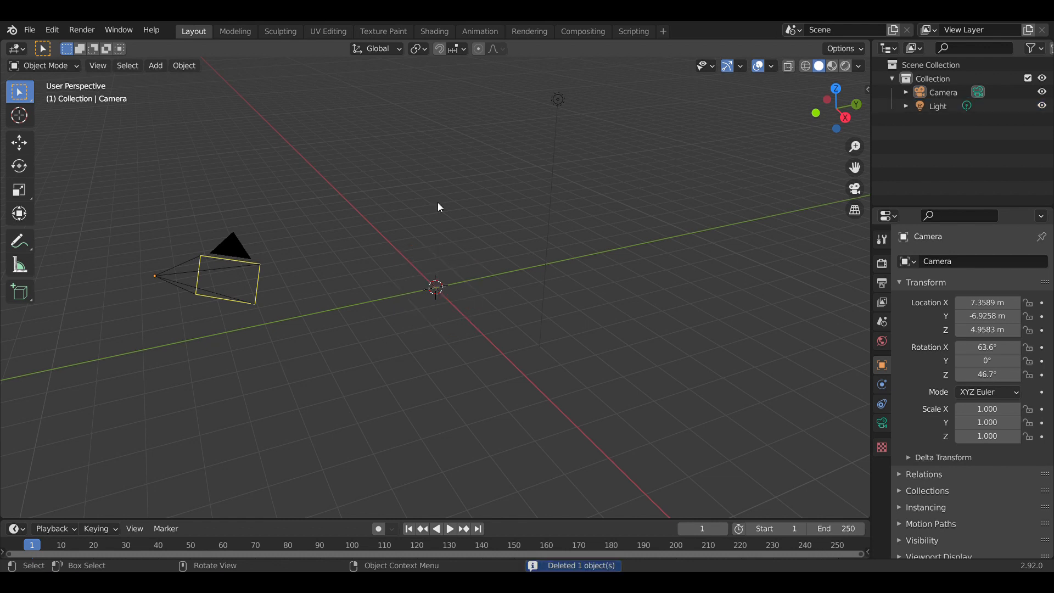
left_click_drag(326, 224, 134, 355)
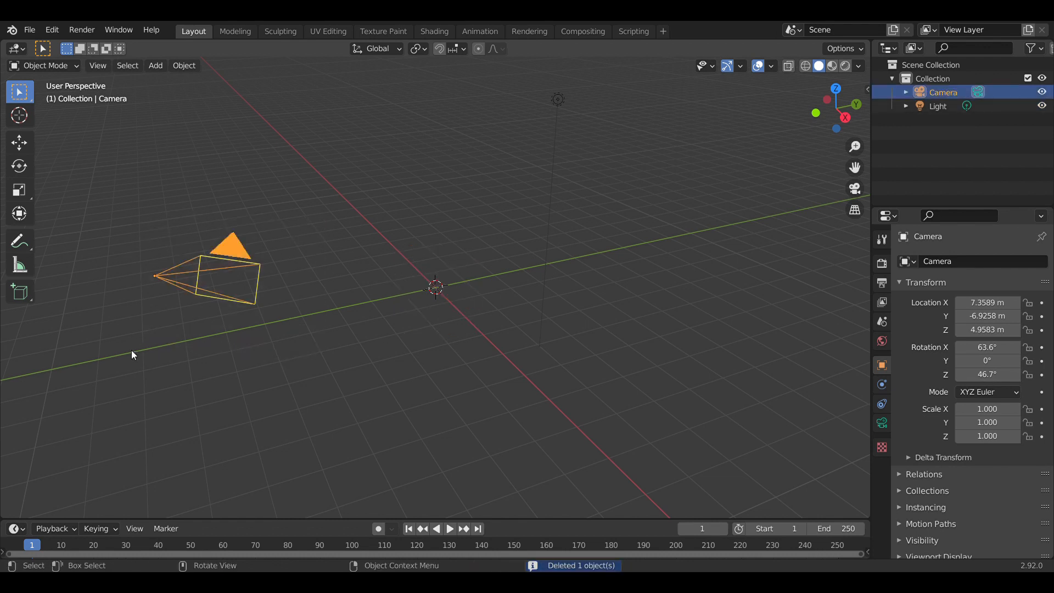
key("Delete")
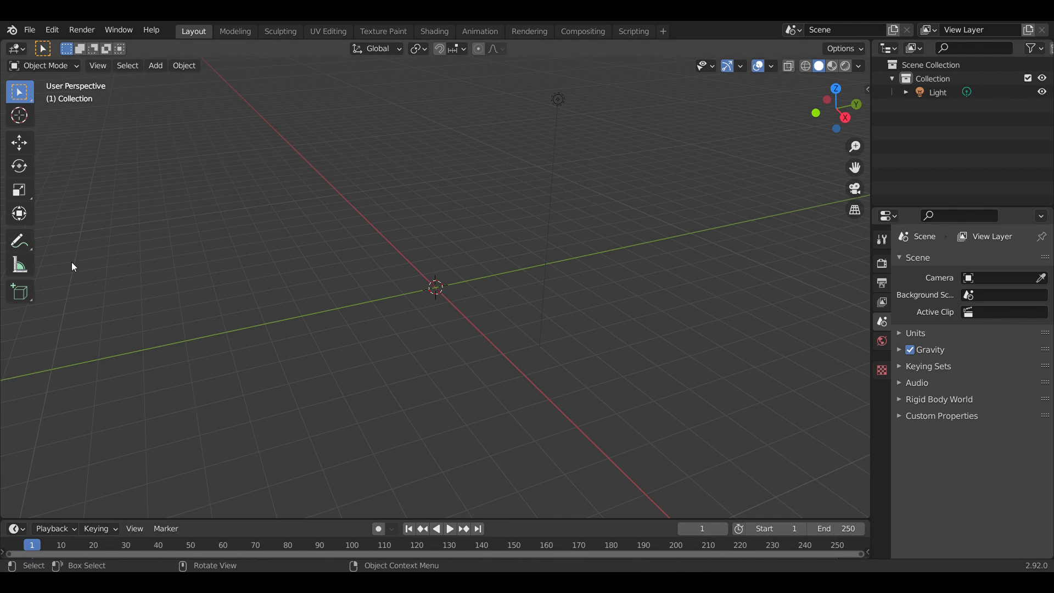
Step: Add a text object at the world origin
left_click(30, 31)
left_click(184, 66)
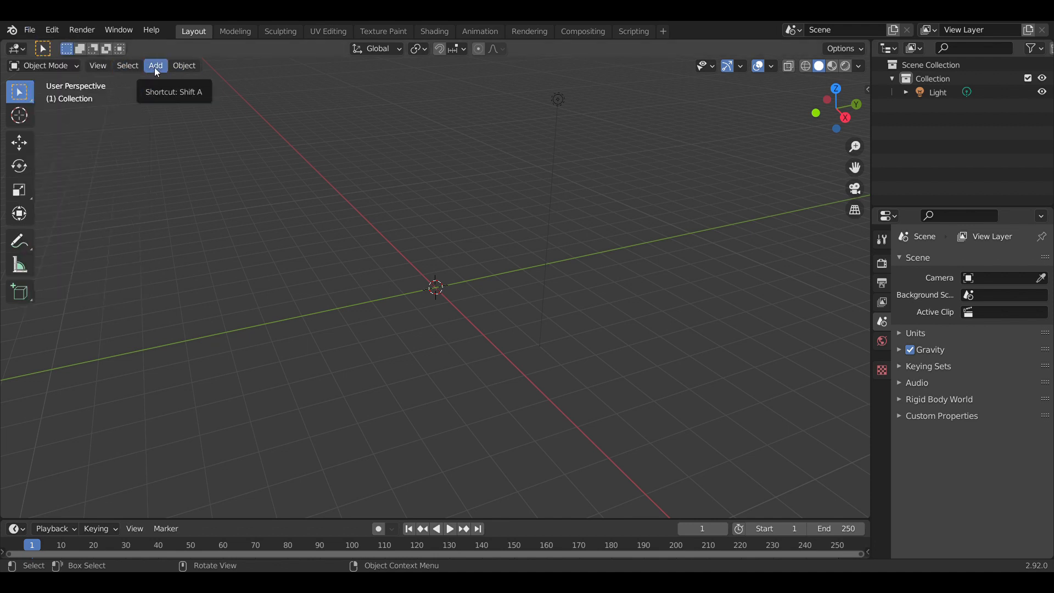
left_click(155, 67)
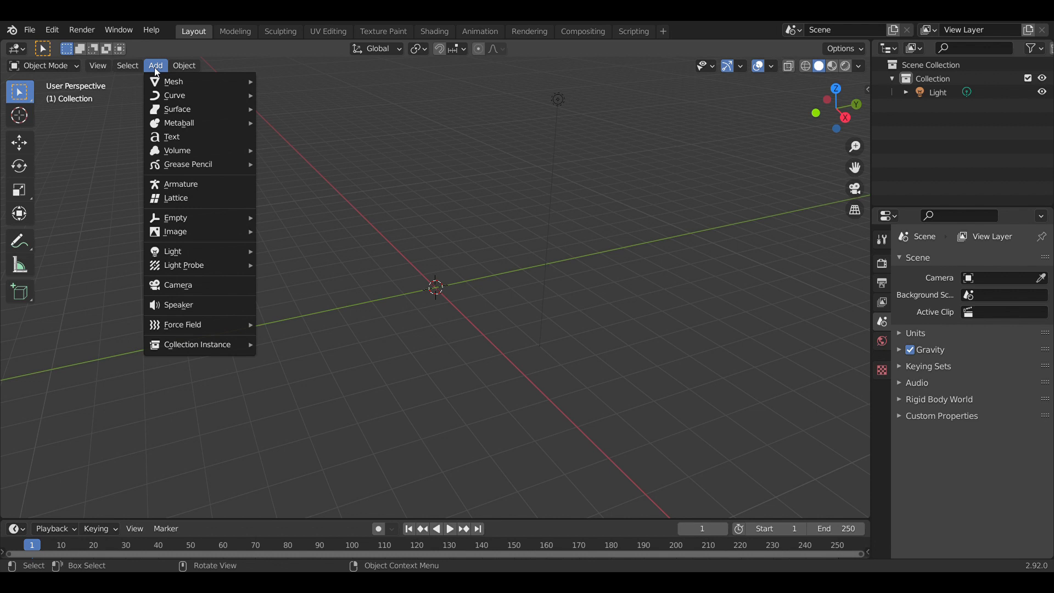
mouse_move(162, 99)
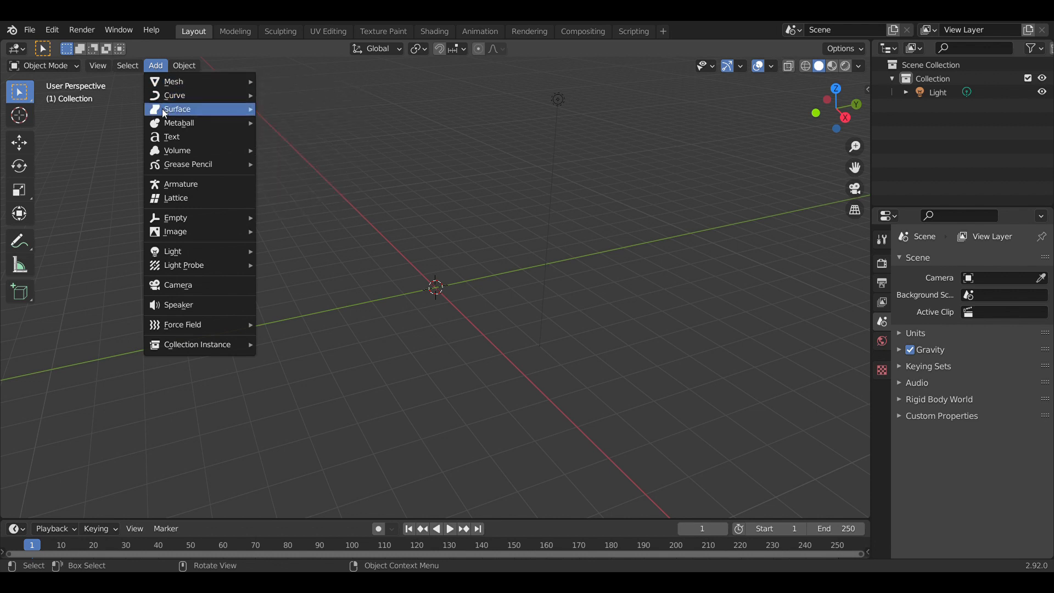
mouse_move(226, 259)
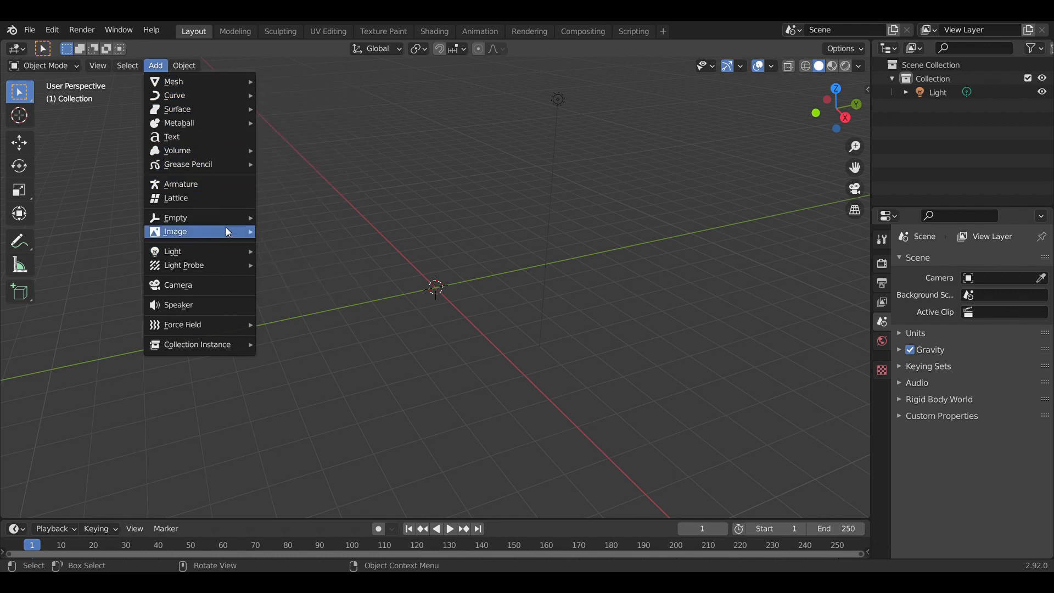
left_click(225, 139)
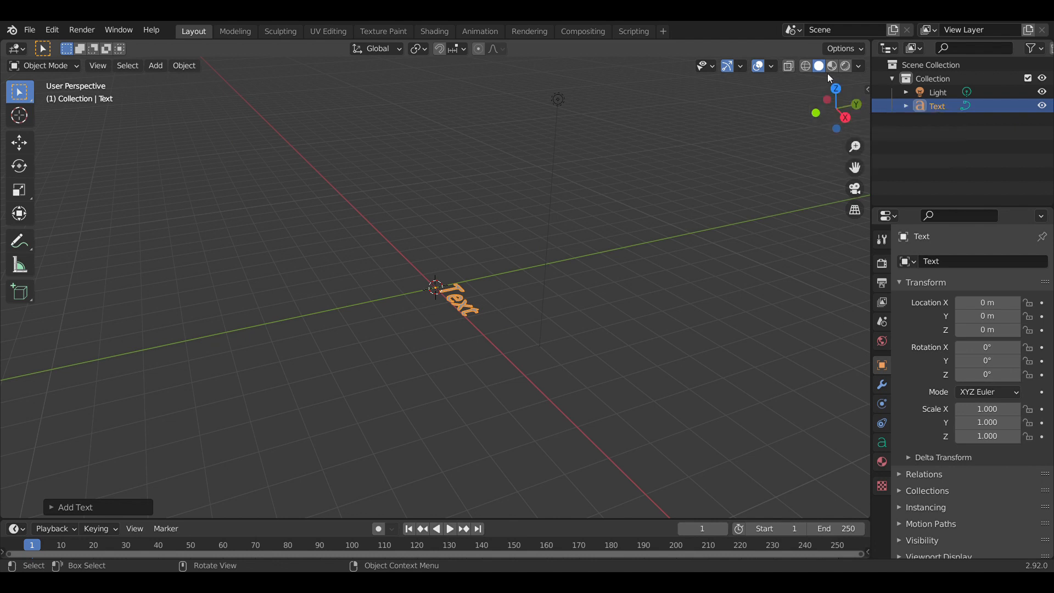
Step: Delete the light so that only the text object is left in the scene
left_click(838, 89)
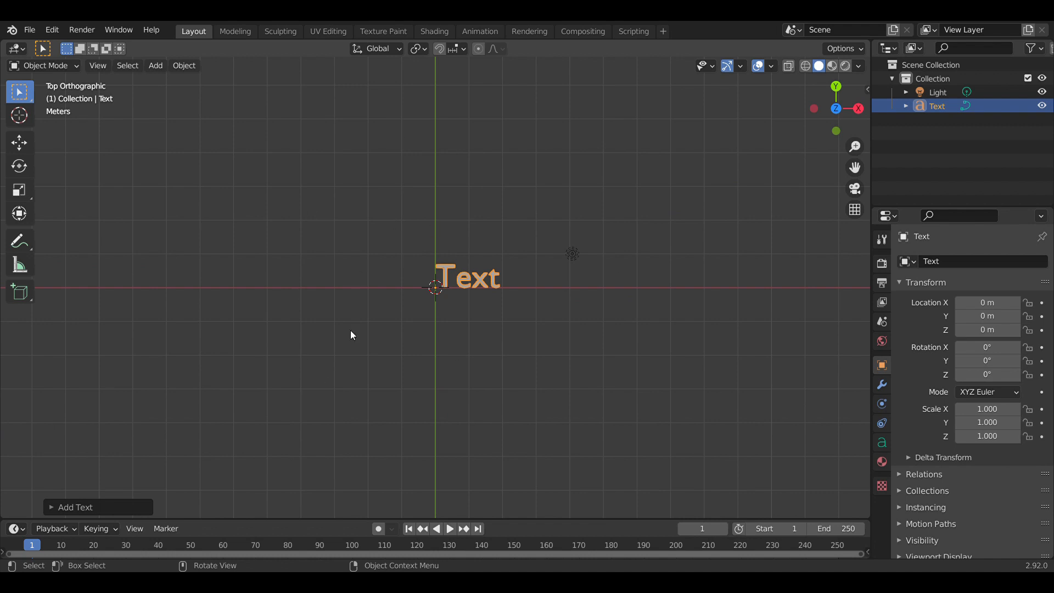
left_click_drag(837, 110, 790, 184)
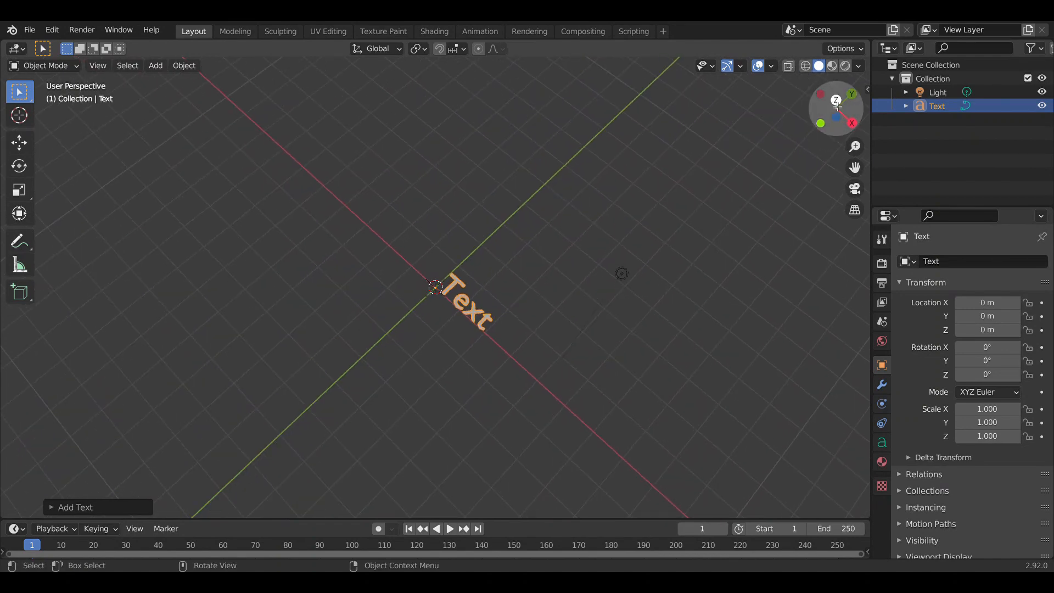
left_click(837, 105)
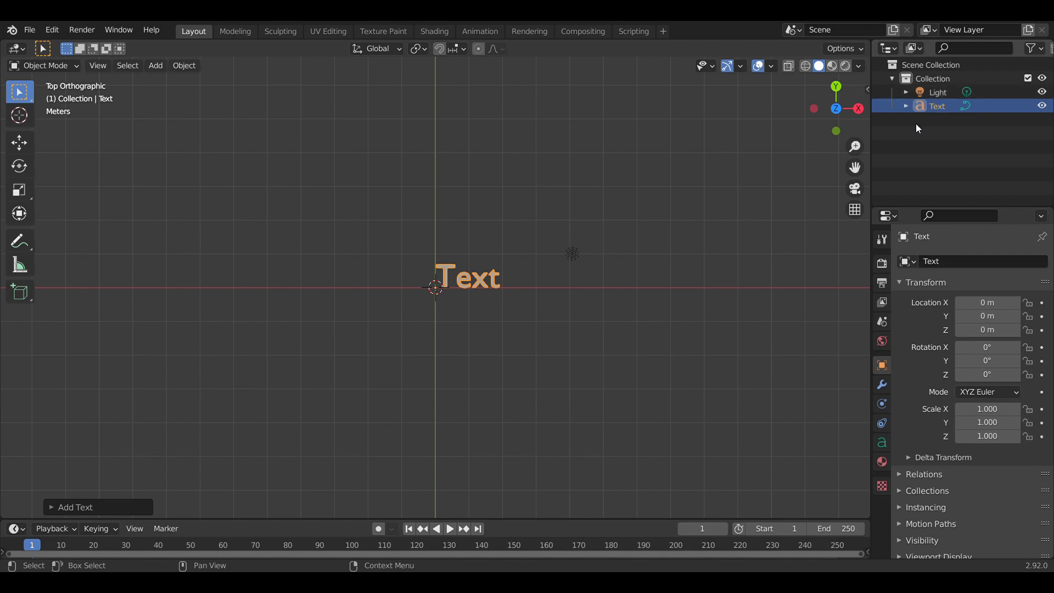
left_click(875, 93)
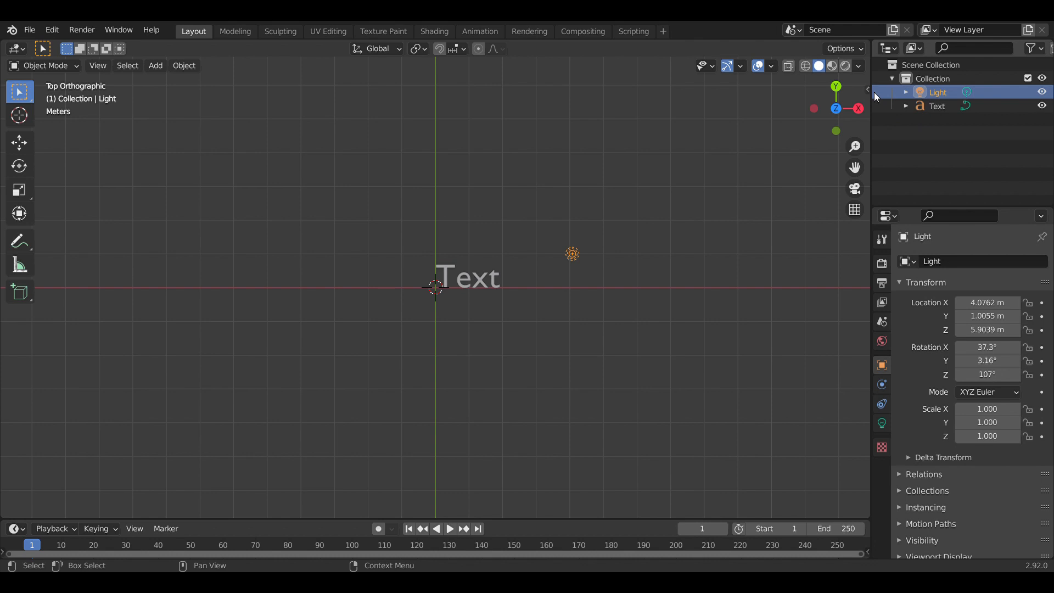
key("x")
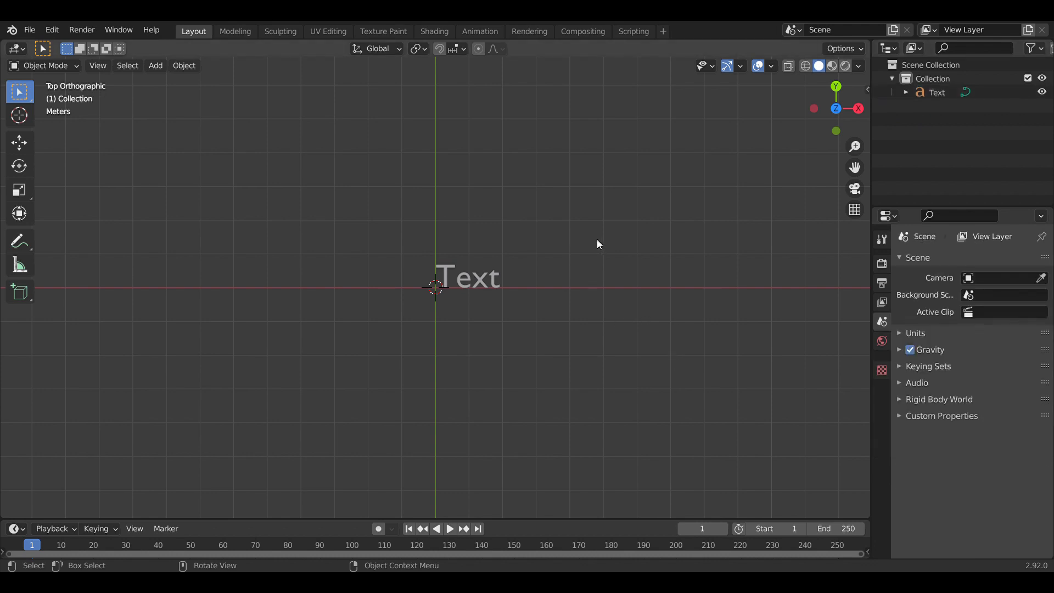
Step: Set the text object's horizontal and vertical paragraph alignment to Center
left_click(482, 289)
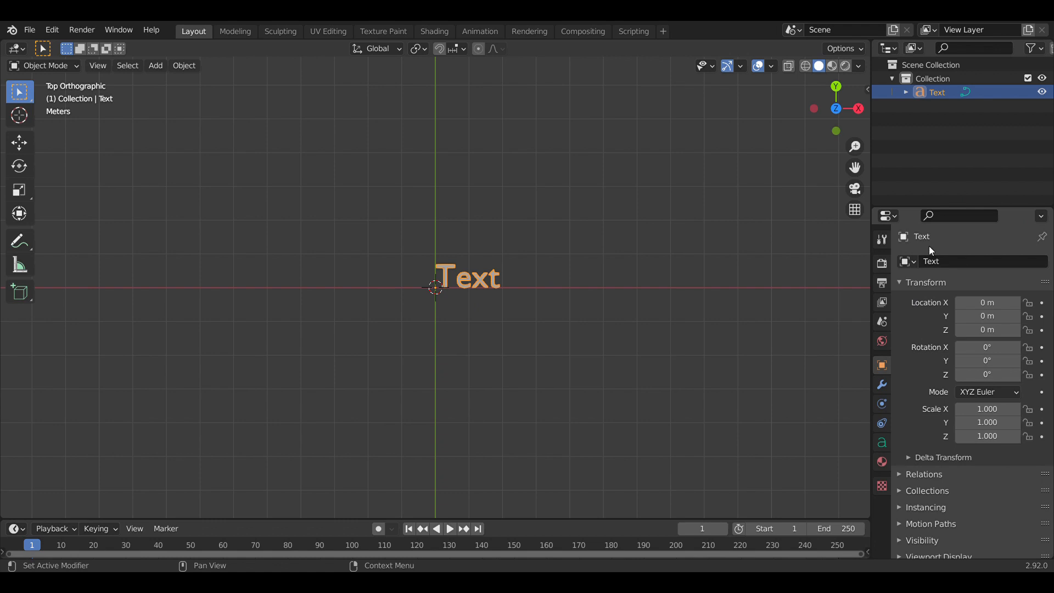
left_click(882, 442)
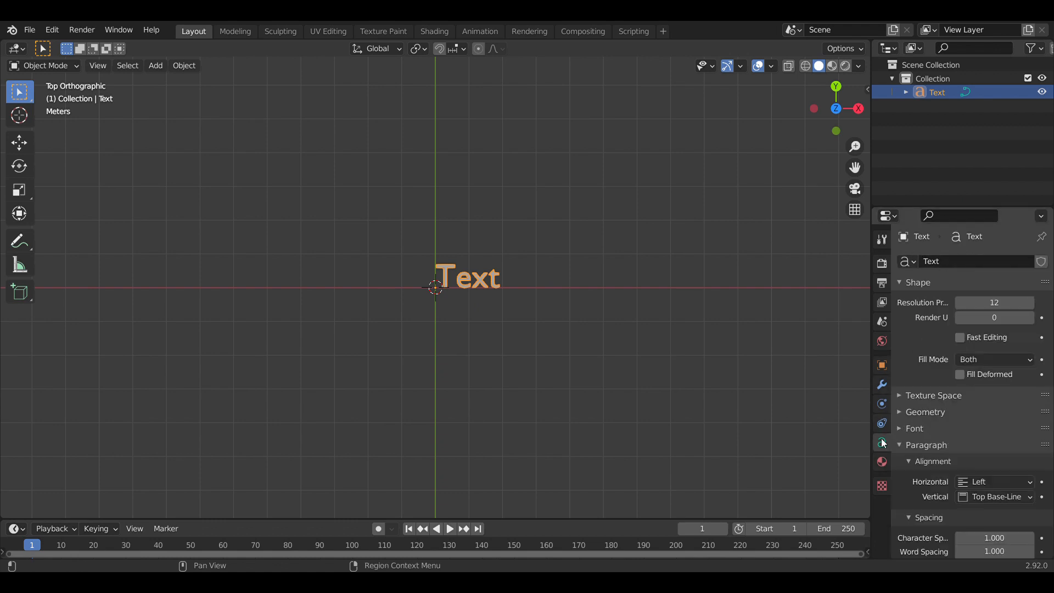
left_click(977, 485)
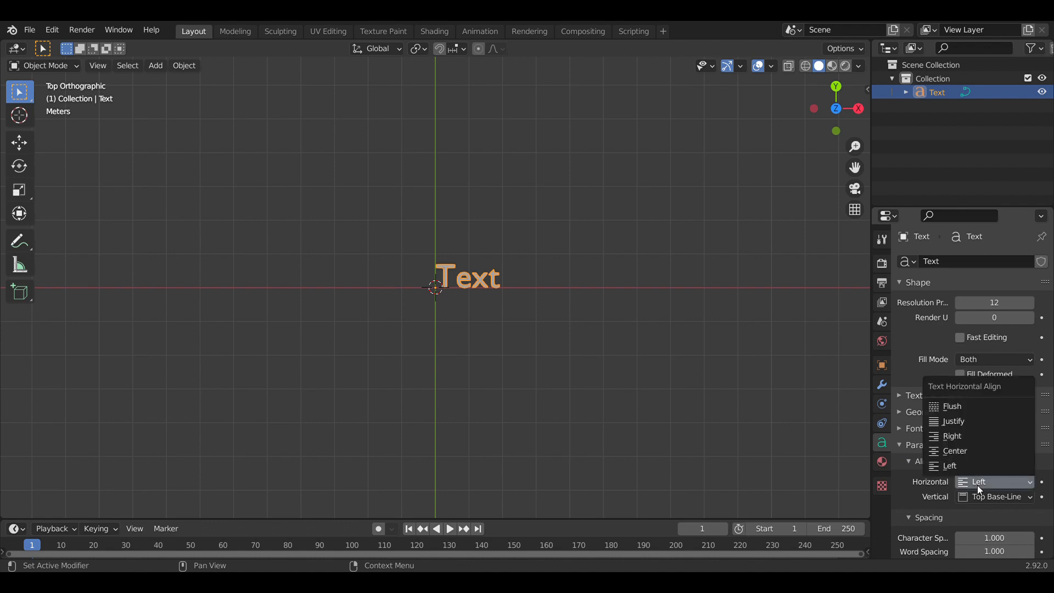
left_click(977, 450)
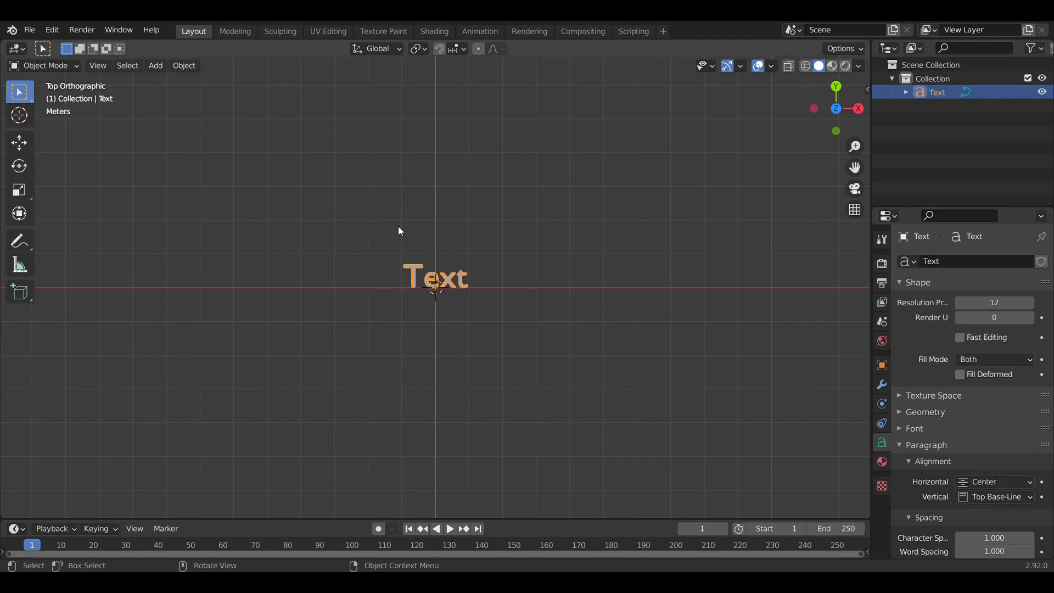
left_click(998, 497)
left_click(994, 455)
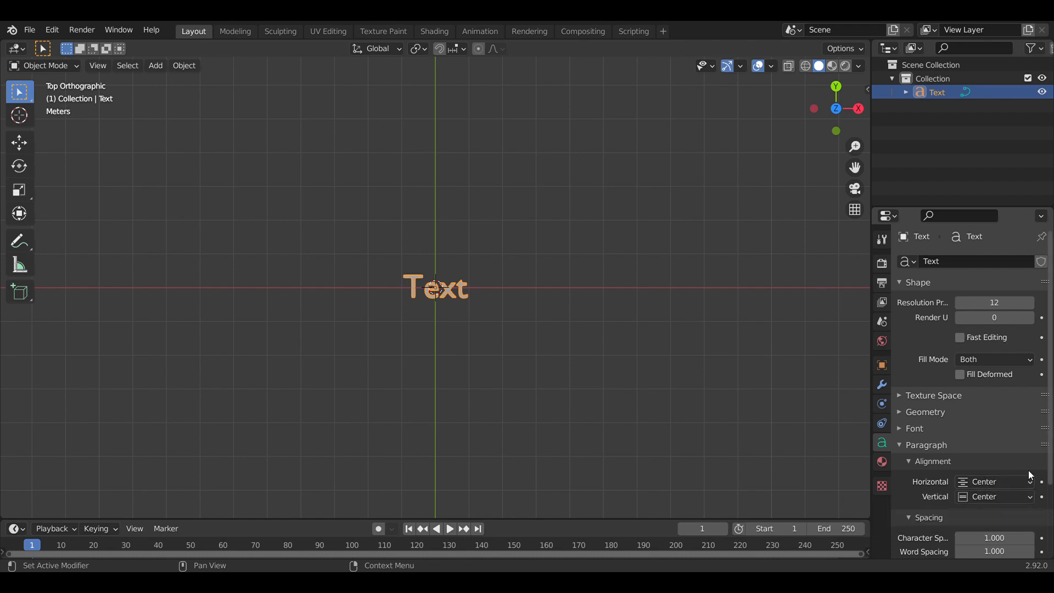
Step: Replace the text object's default wording with "blender" in Edit Mode
left_click_drag(1051, 468, 1051, 543)
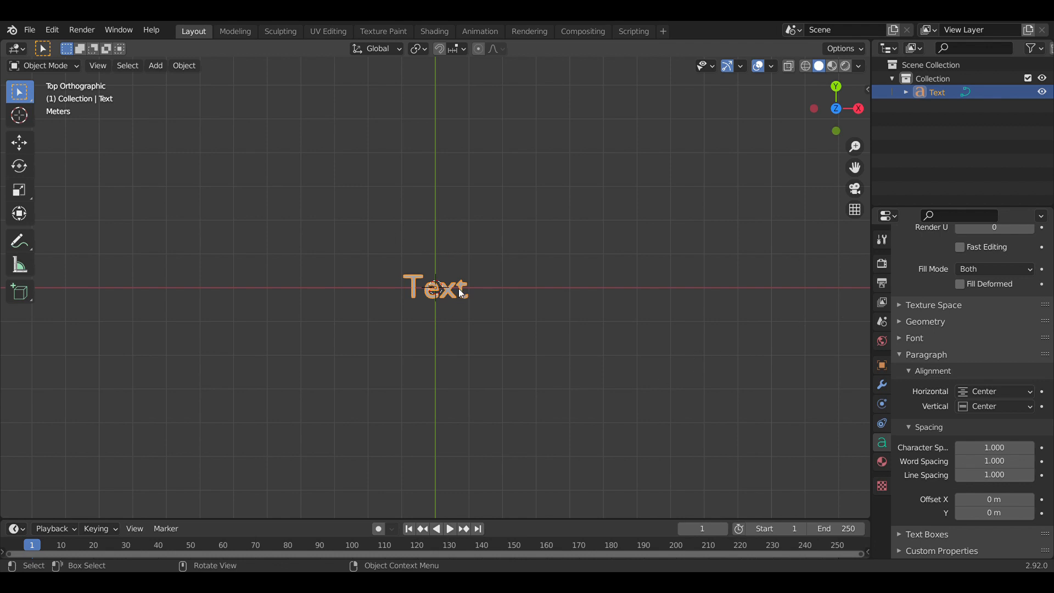
left_click(55, 66)
left_click(39, 94)
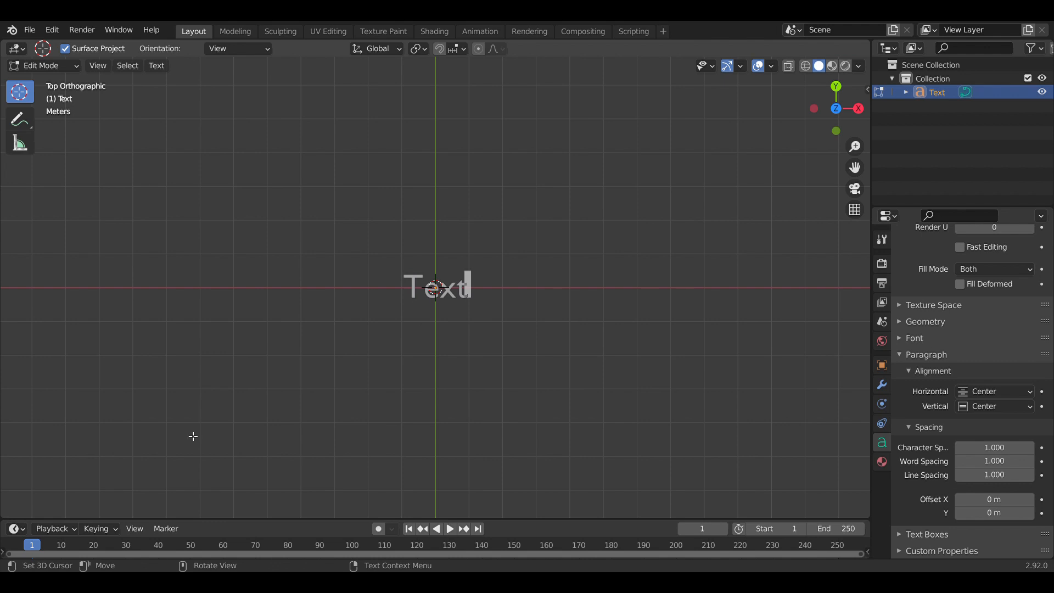
key("ctrl+BackSpace")
type("blender")
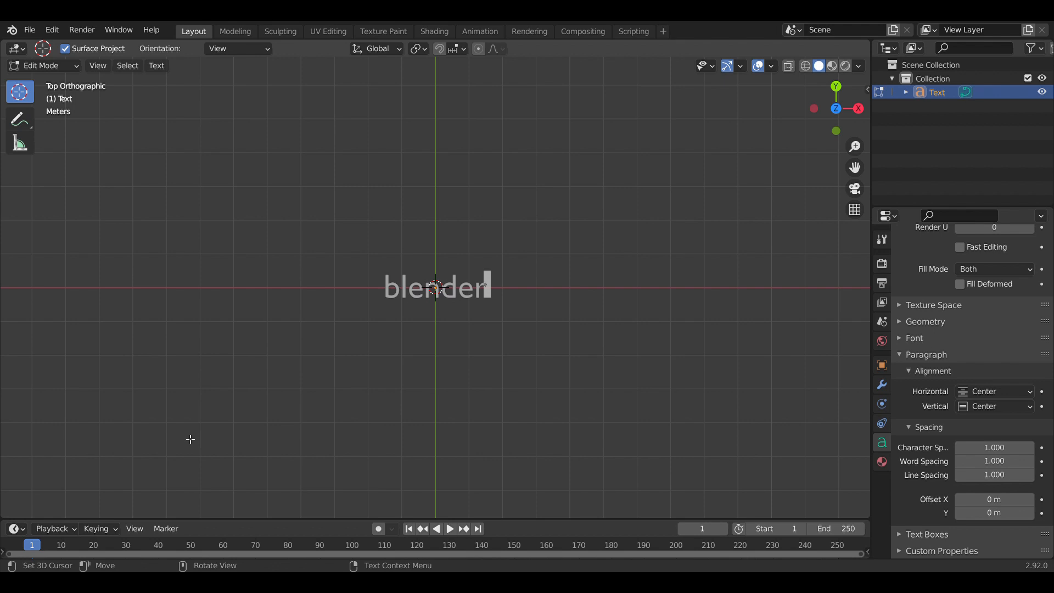
left_click(351, 333)
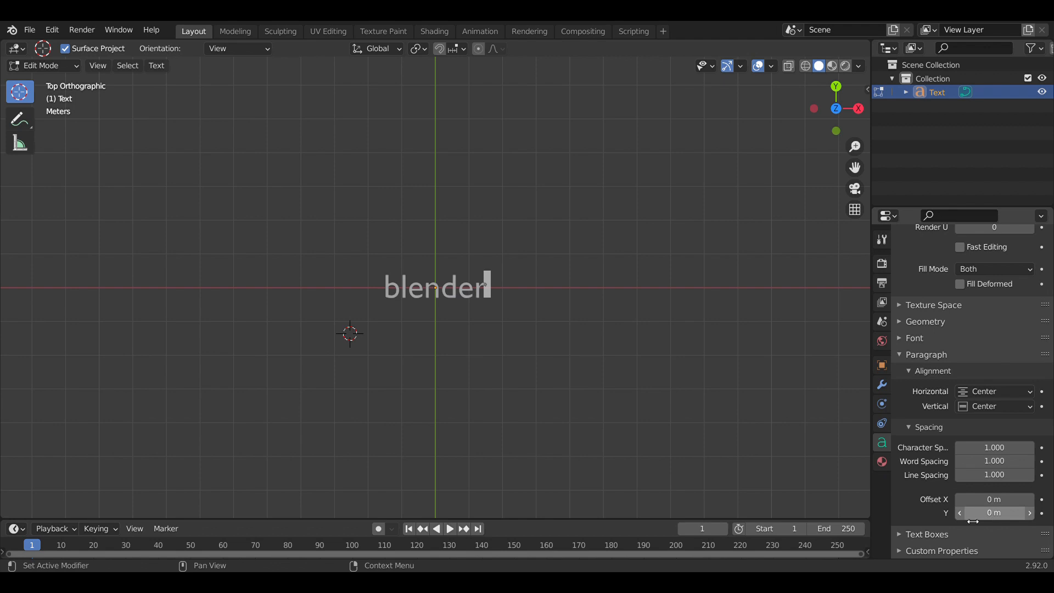
Step: Set the text's geometry offset to 0.02 m to thicken the letters
left_click(933, 324)
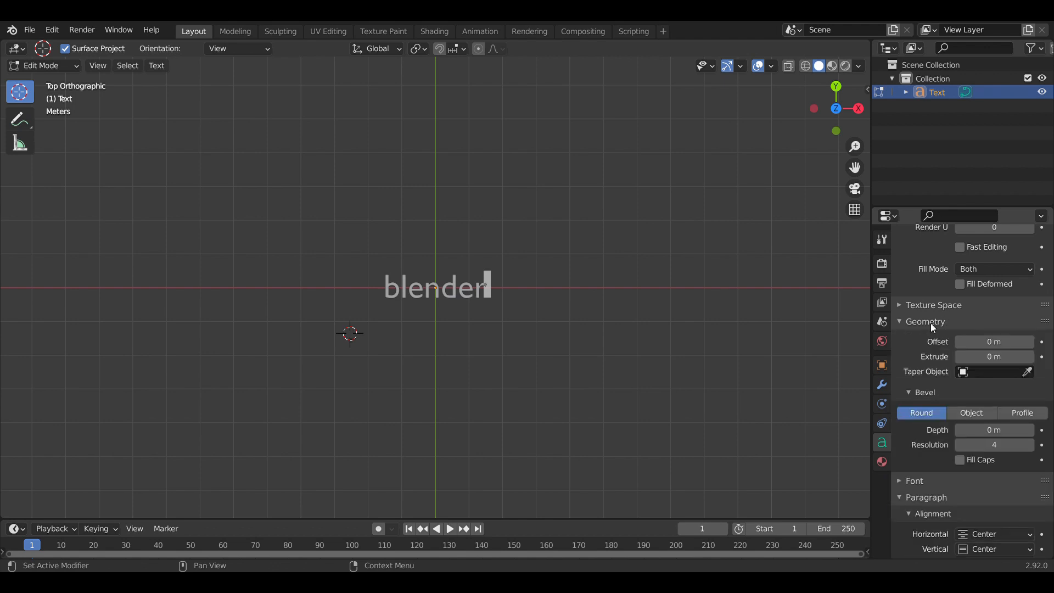
left_click(1030, 342)
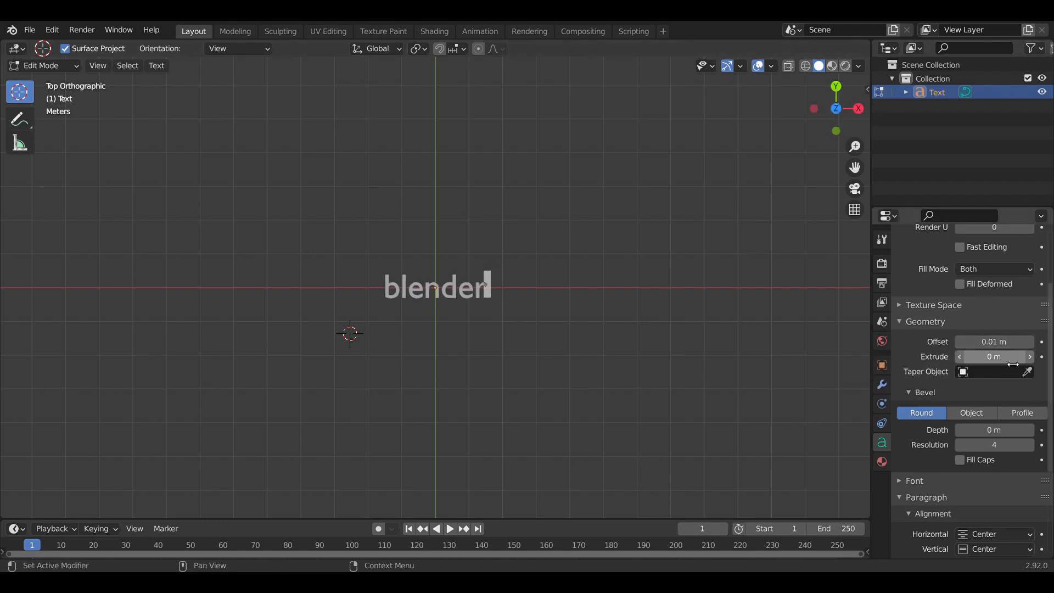
left_click(1030, 342)
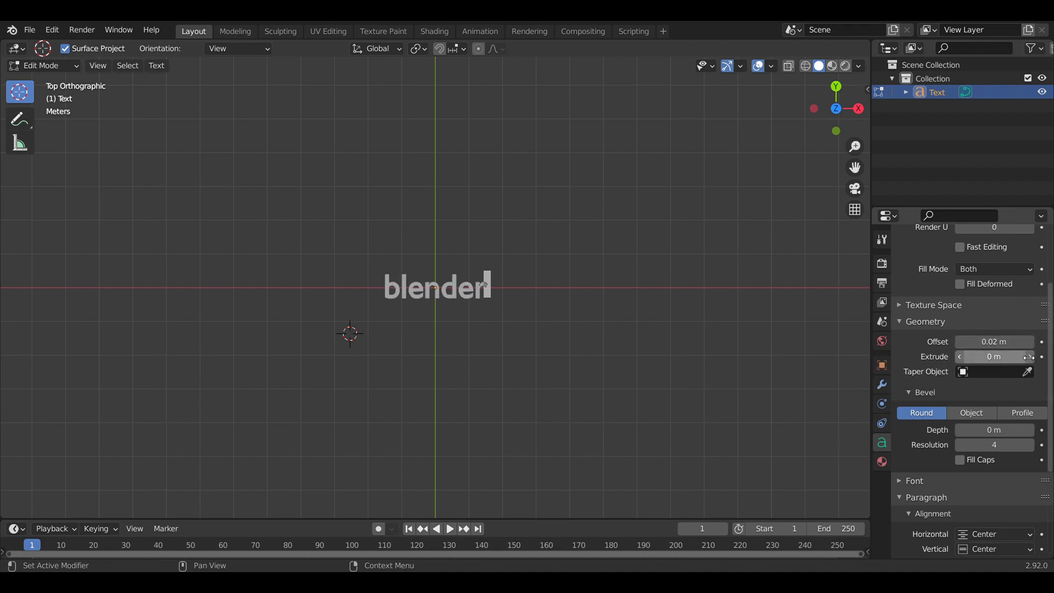
Step: Extrude the text by 0.1 m to give the letters depth
left_click(1030, 357)
left_click(1030, 357)
mouse_move(845, 107)
left_mouse_down()
mouse_move(848, 66)
mouse_move(845, 107)
left_mouse_up()
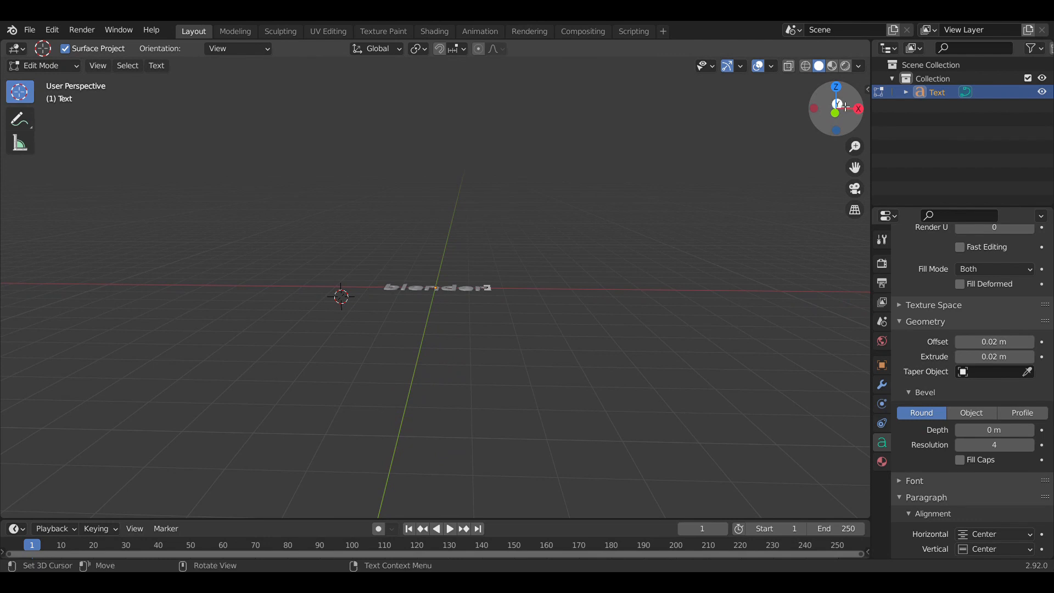
left_click(1029, 358)
left_click(1029, 358)
left_click(1029, 362)
left_click(1028, 361)
left_click(1029, 362)
left_click(1029, 362)
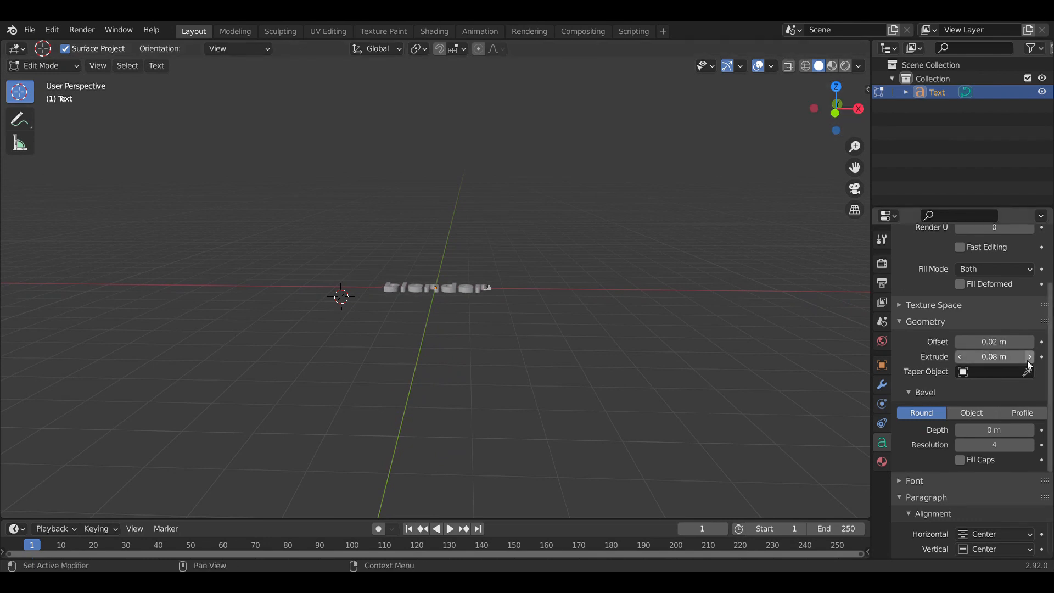
left_click(1029, 360)
left_click(1029, 360)
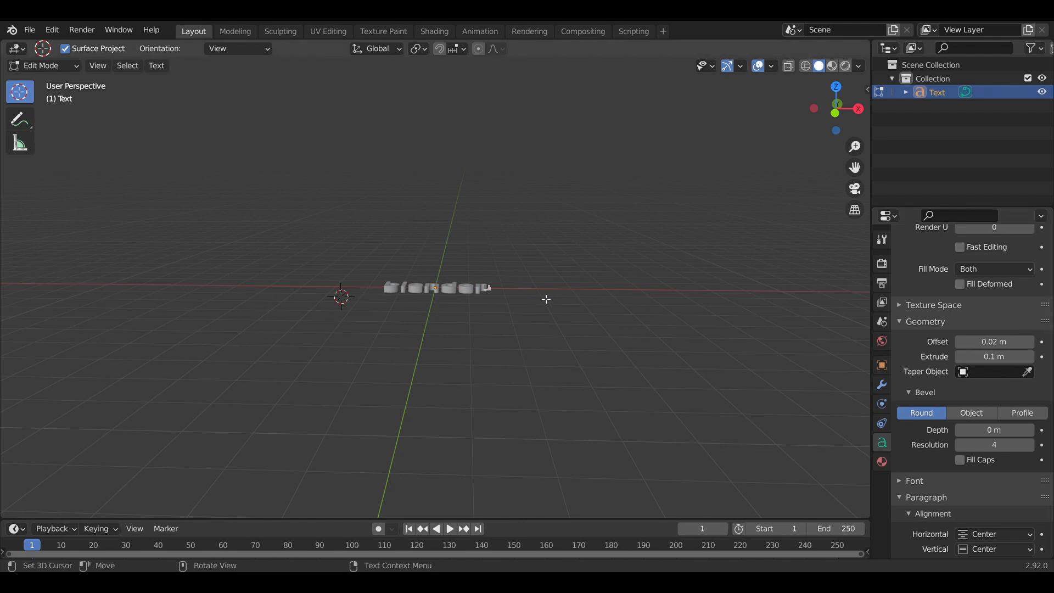
left_click(961, 358)
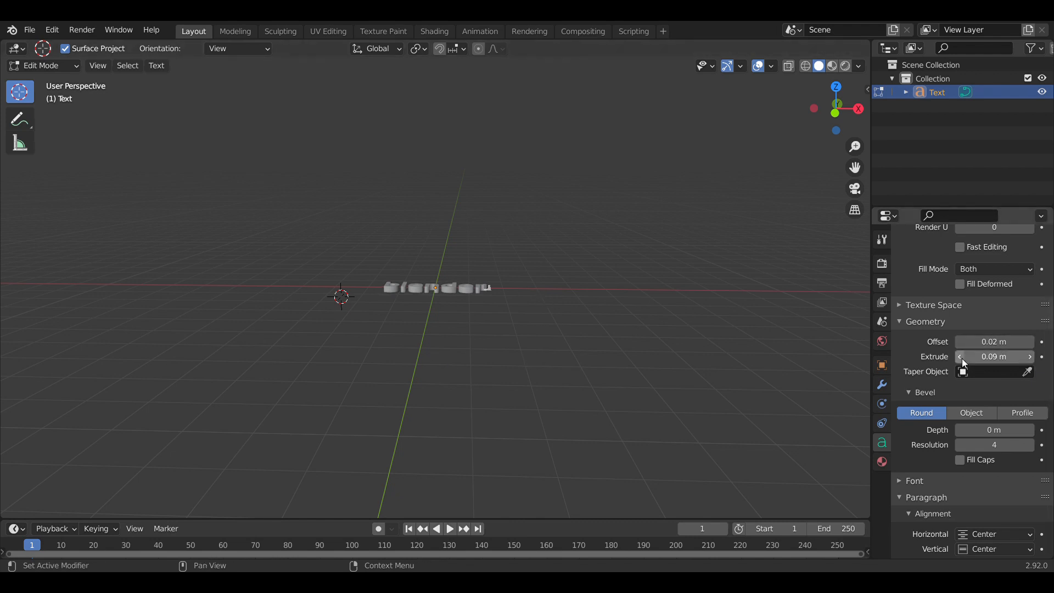
left_click(1025, 358)
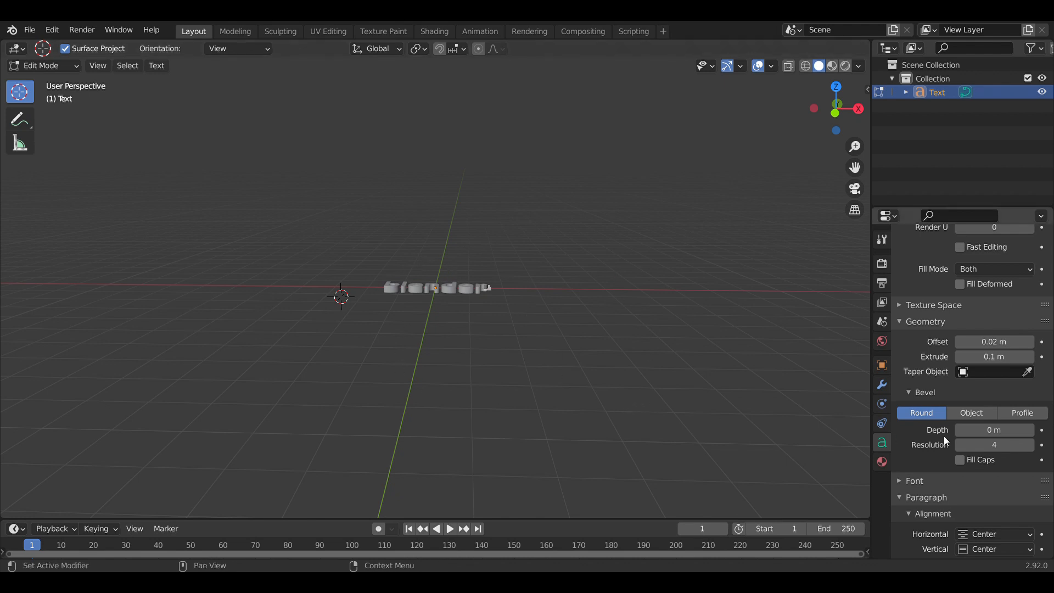
Step: Set the round bevel depth of the text to 0.02 m
left_click(1030, 430)
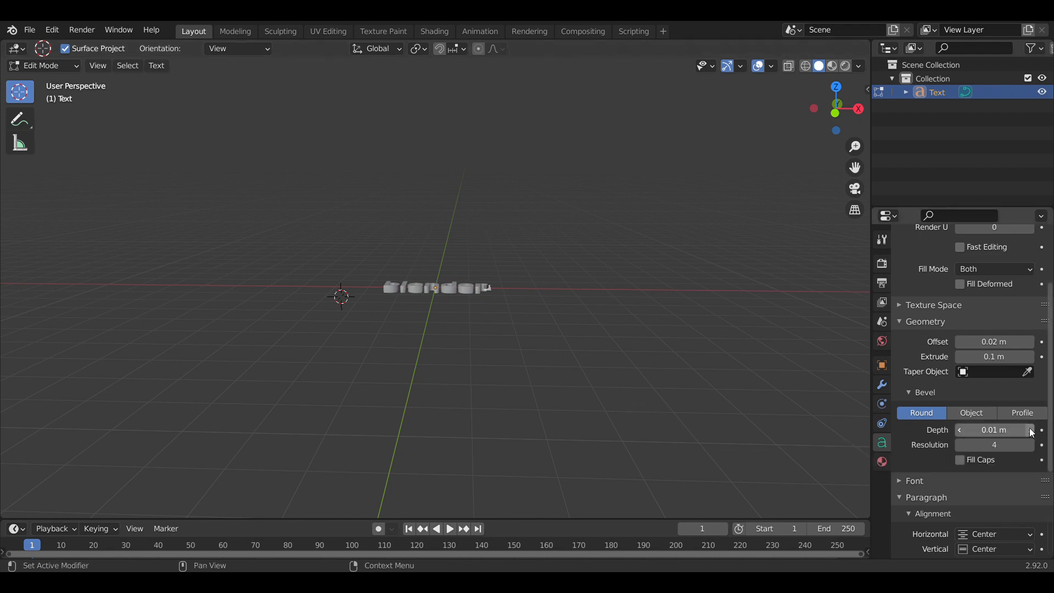
left_click(836, 87)
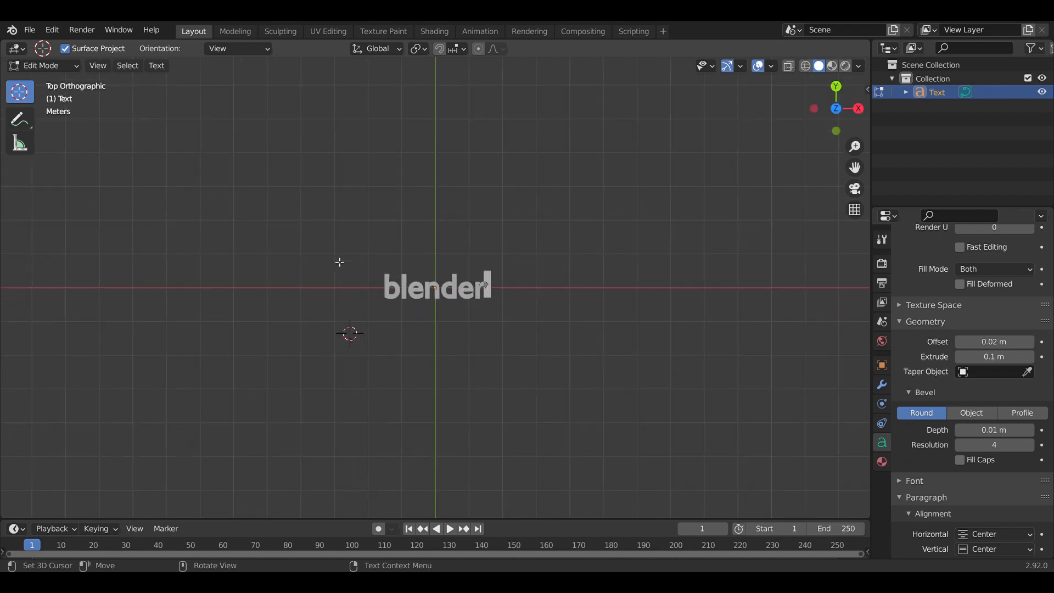
left_click(960, 430)
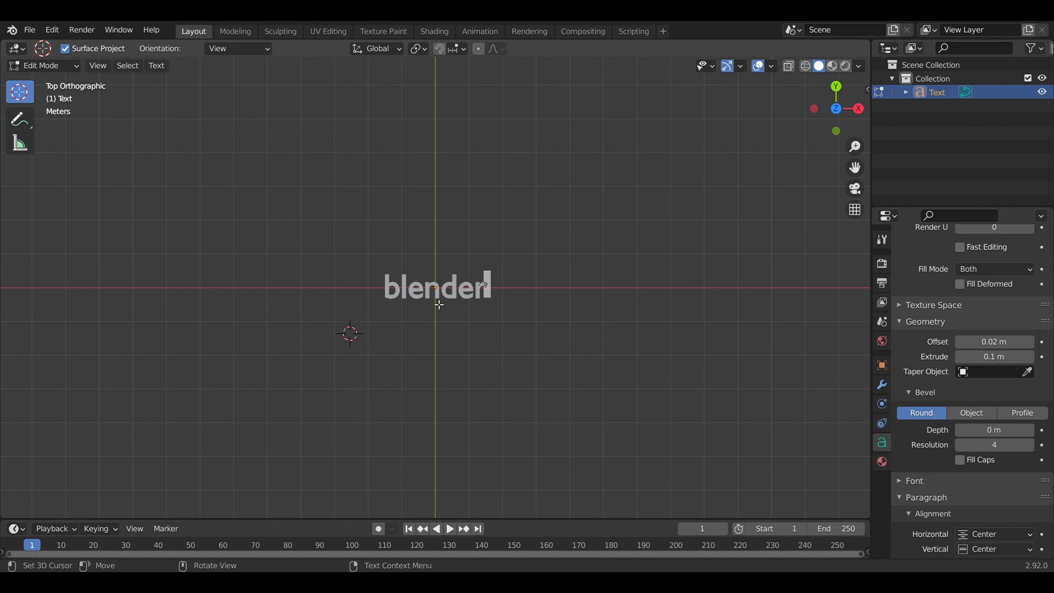
left_click(1034, 430)
left_click(1034, 430)
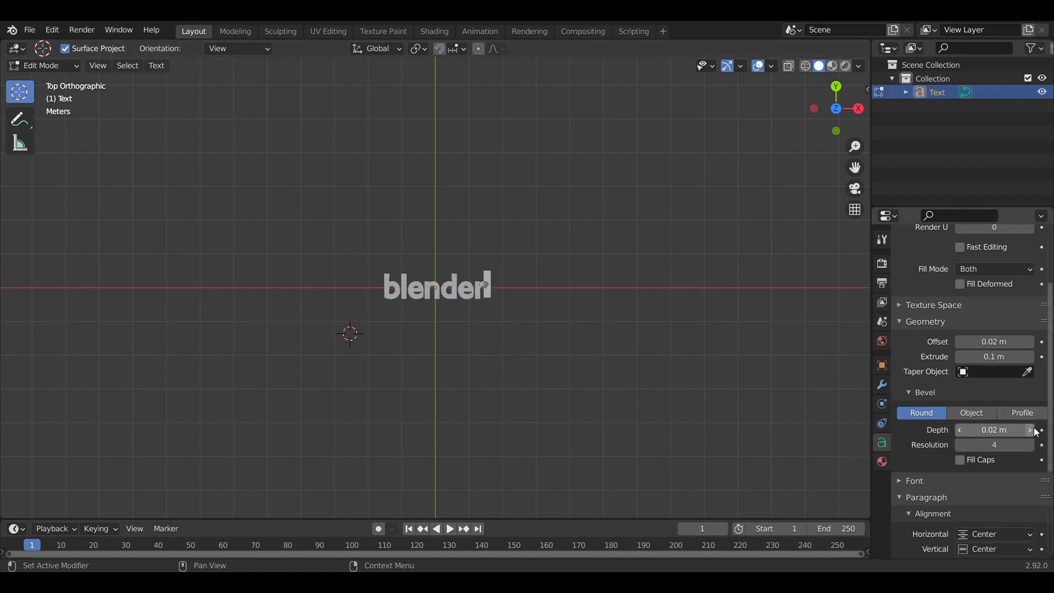
Step: Reduce the text's round bevel depth to 0.01 m and return to Object Mode
left_click(961, 431)
scroll(957, 483, "down", 2)
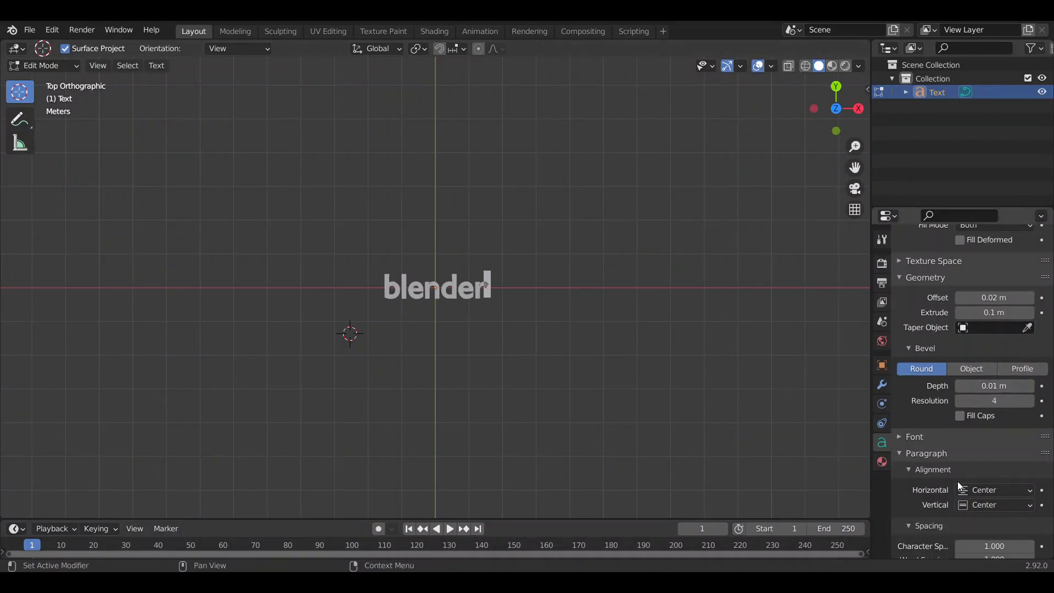
scroll(957, 481, "down", 4)
scroll(958, 481, "up", 10)
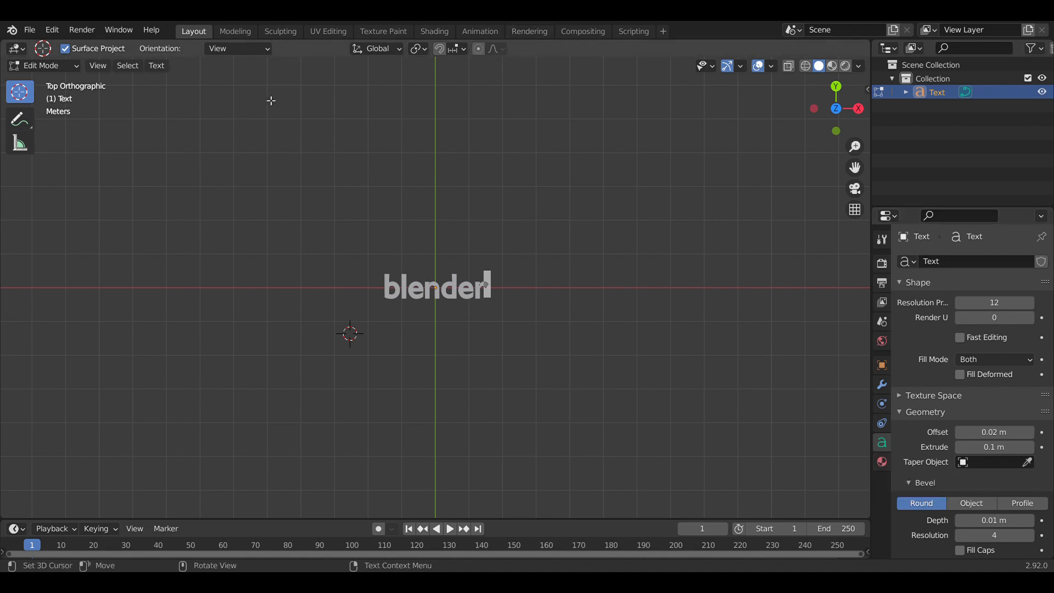
left_click(42, 65)
left_click(38, 77)
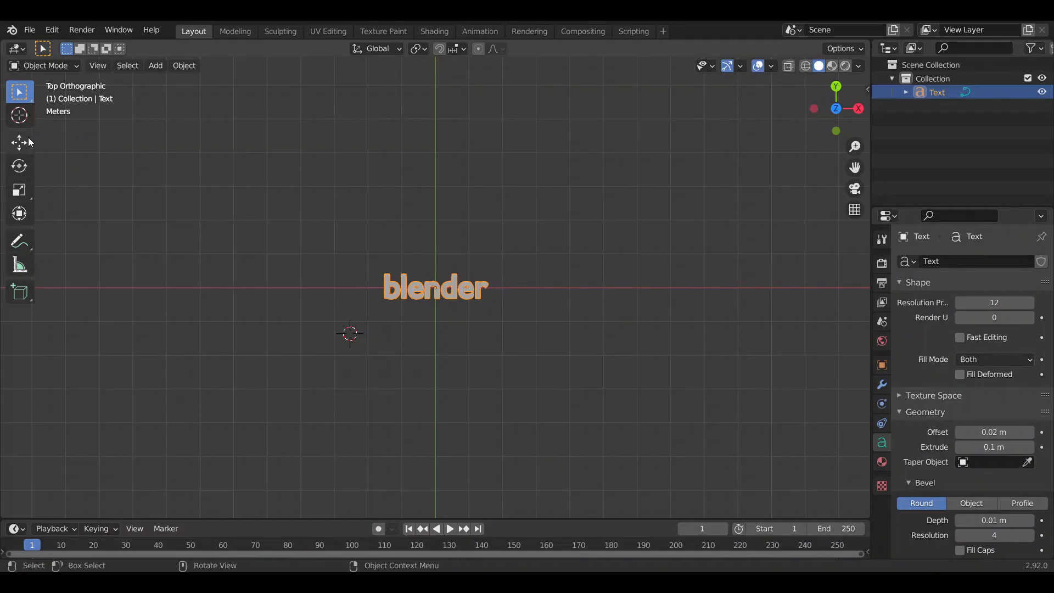
Step: Place the 3D cursor at the centre of the text and add a Bezier circle there
left_click(20, 115)
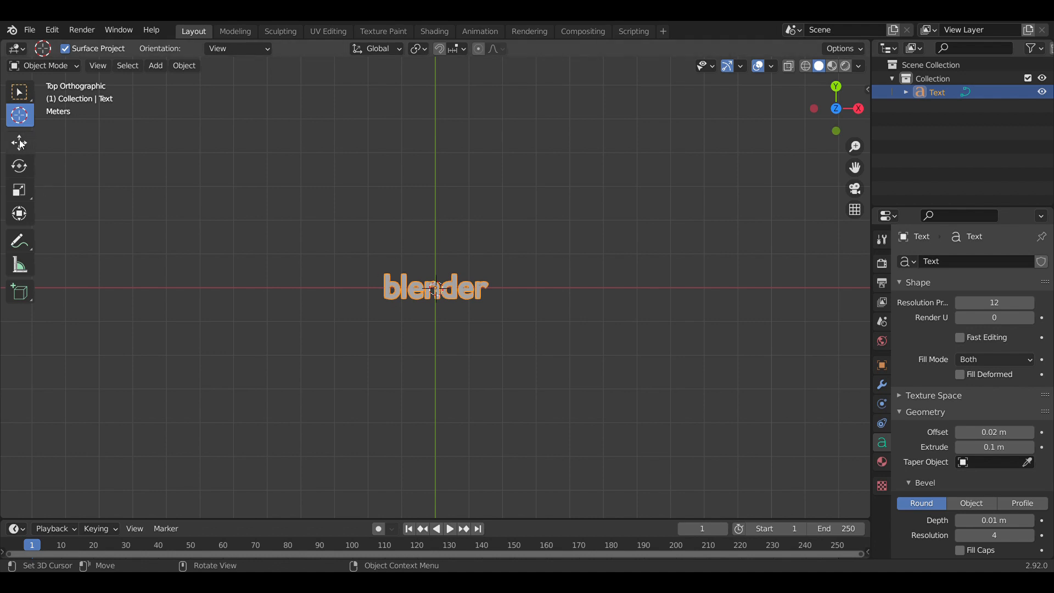
left_click(26, 99)
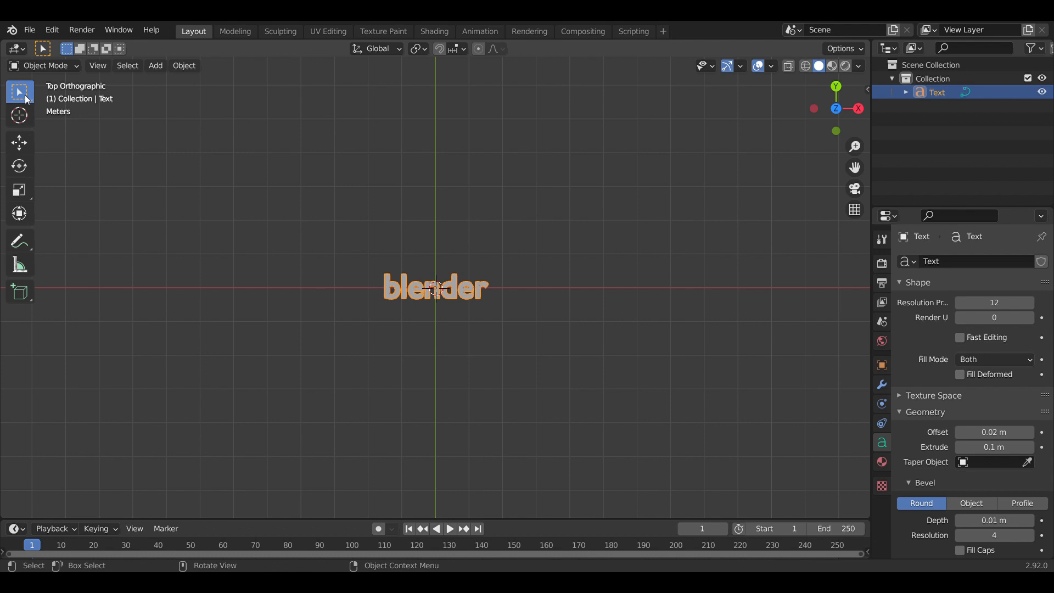
left_click(156, 66)
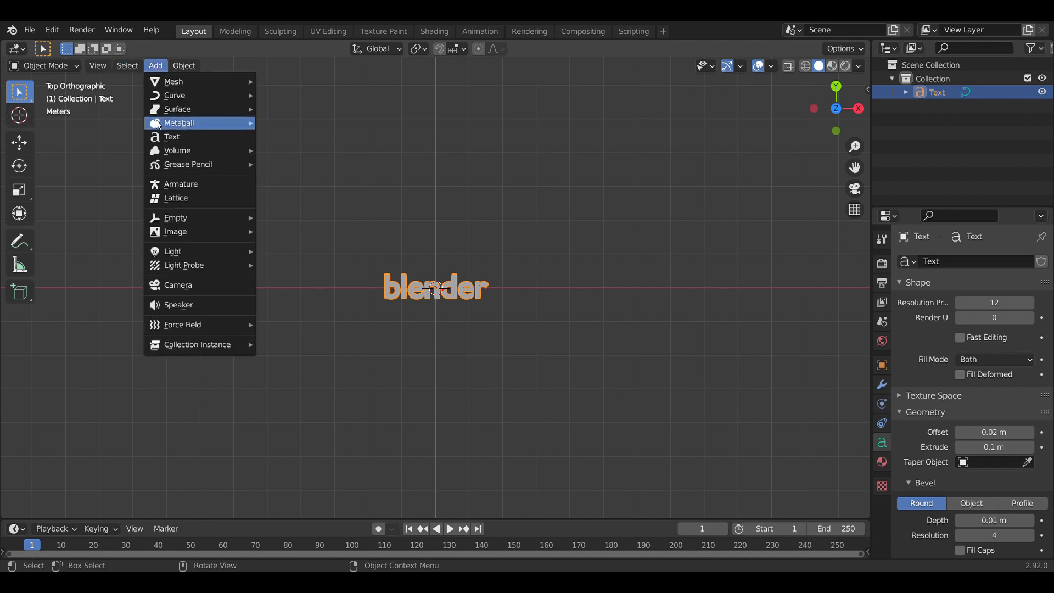
mouse_move(174, 173)
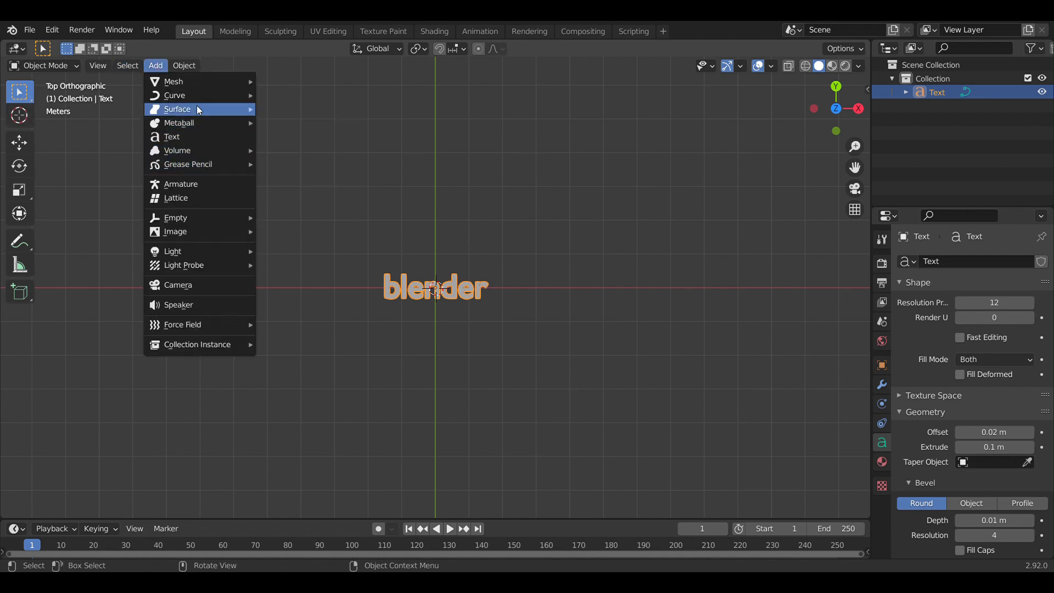
mouse_move(196, 91)
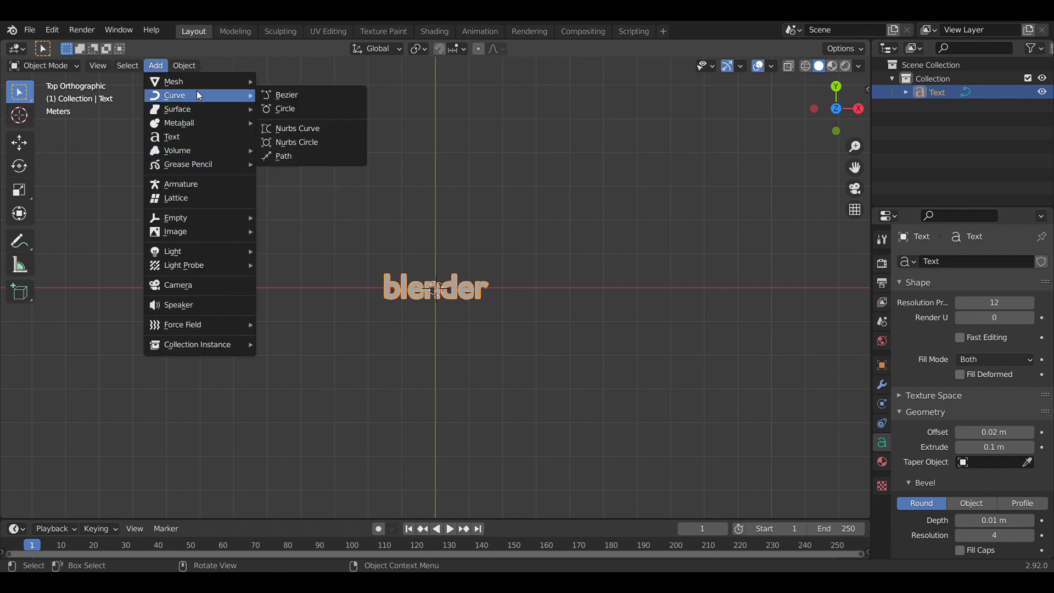
left_click(305, 108)
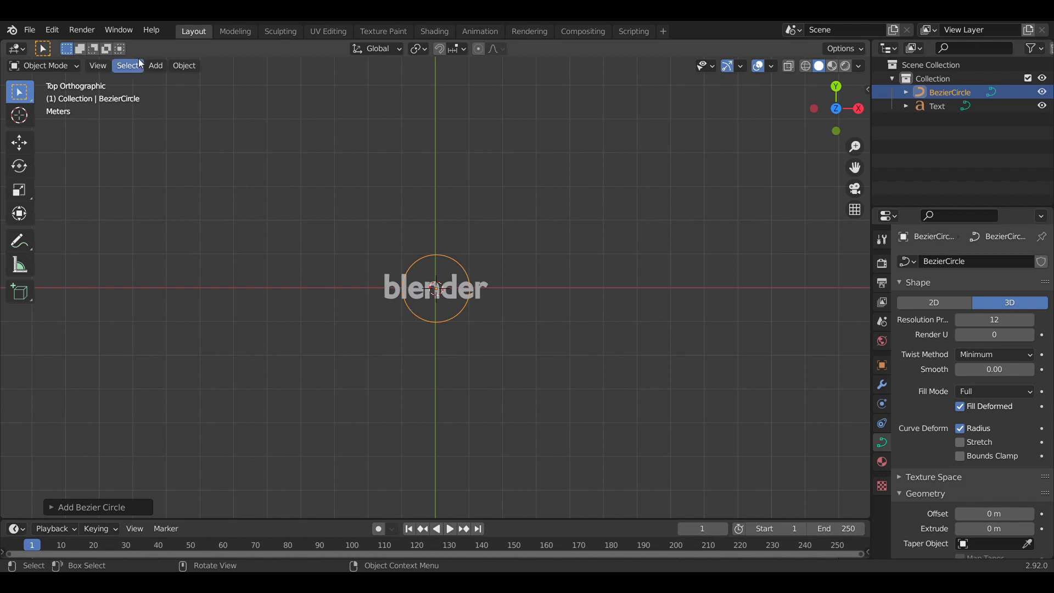
Step: Add a point light at the centre of the text
left_click(154, 68)
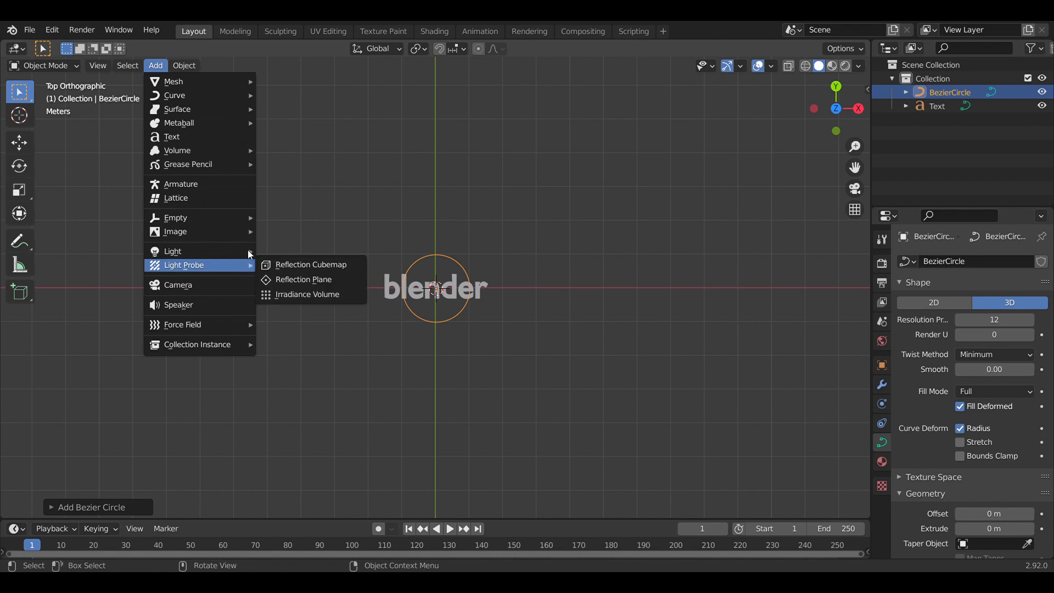
mouse_move(216, 252)
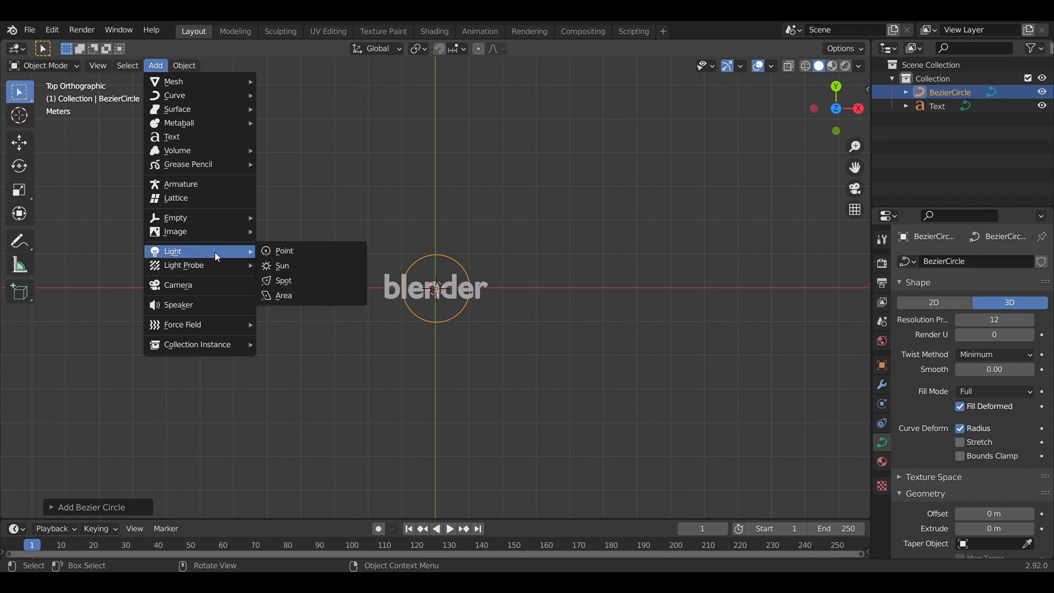
left_click(329, 250)
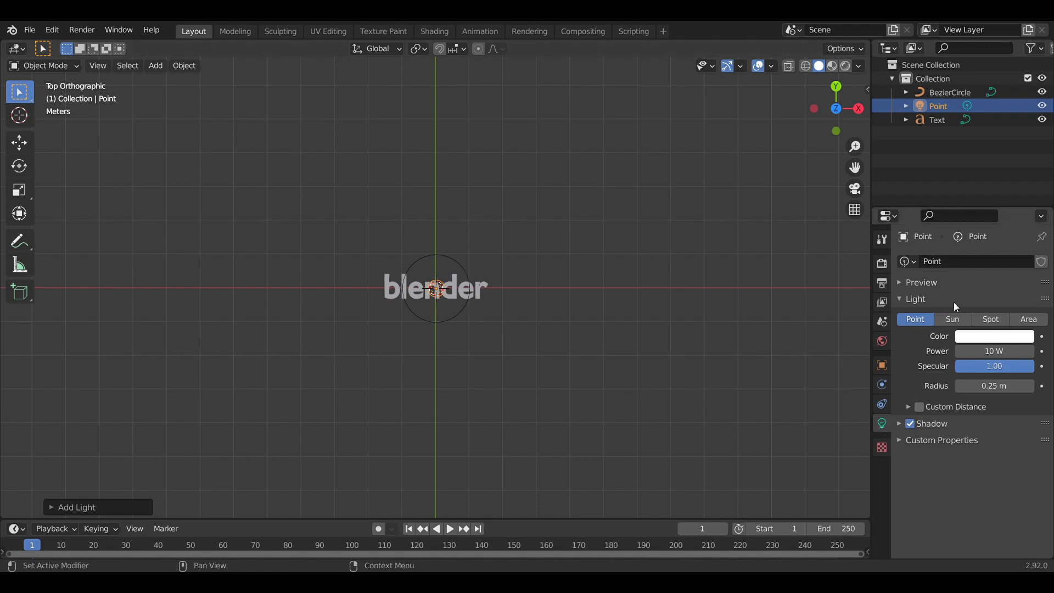
Step: Give the point light a Follow Path constraint with the Bezier circle as its target
left_click(883, 407)
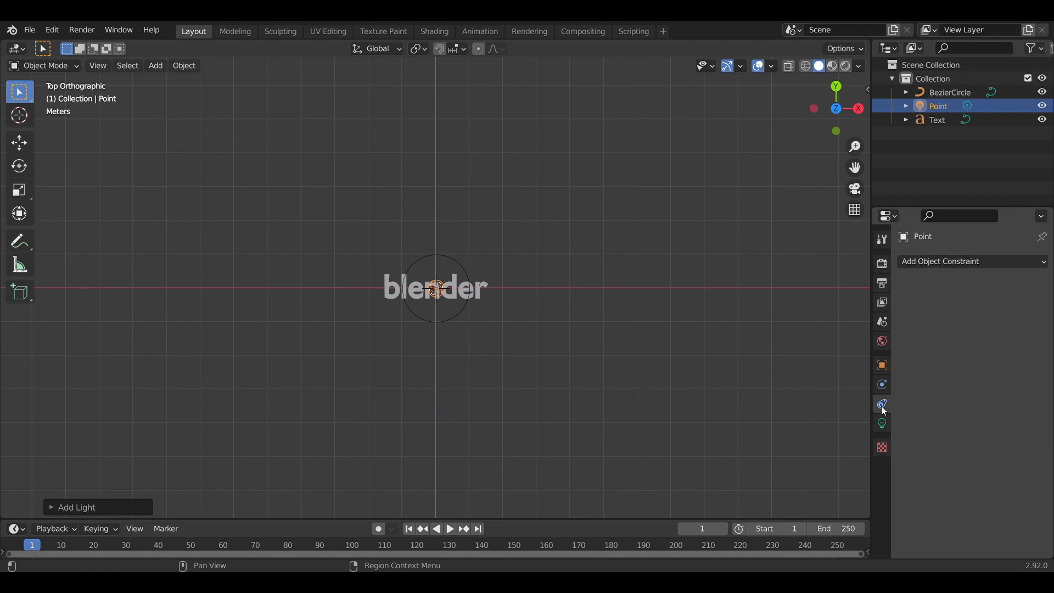
left_click(971, 262)
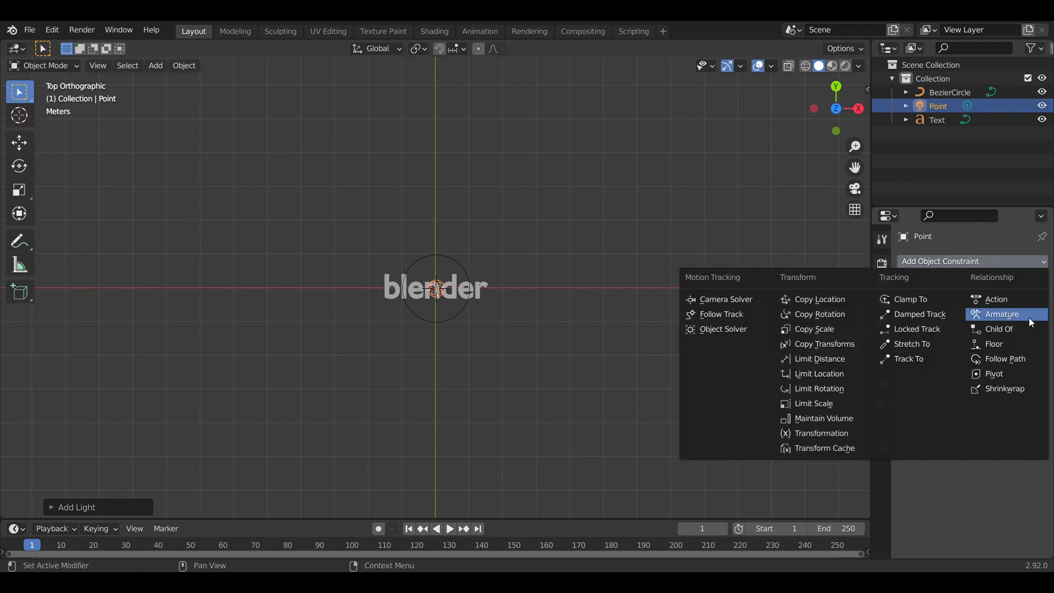
left_click(1017, 360)
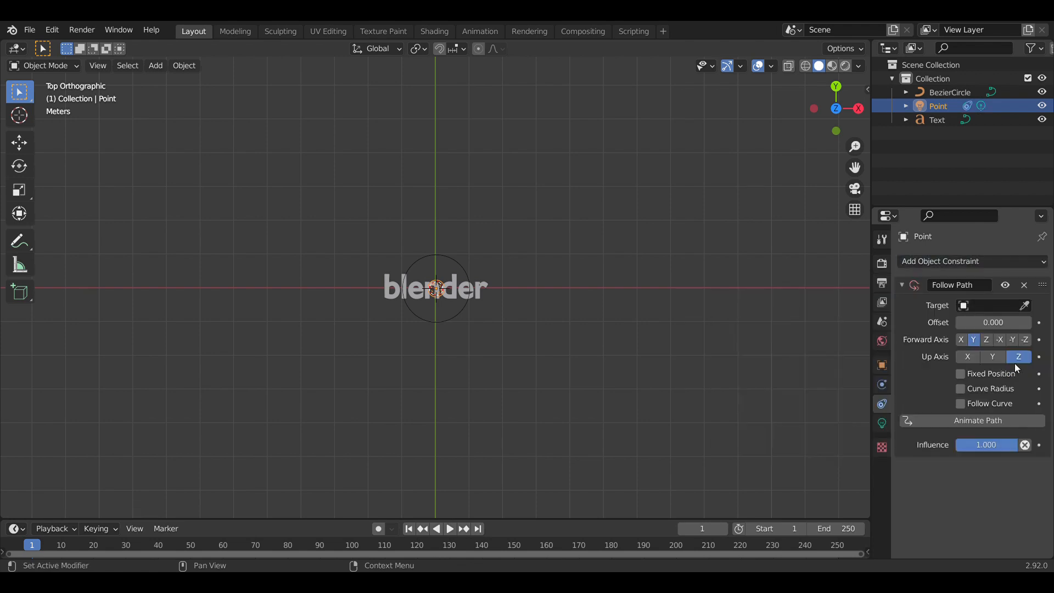
left_click(1025, 305)
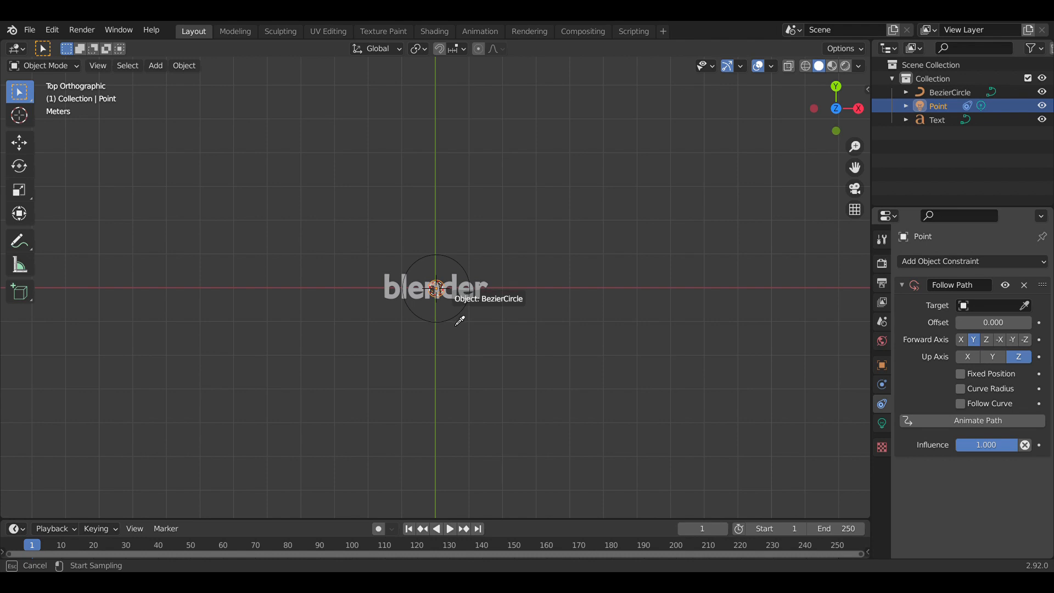
left_click(459, 321)
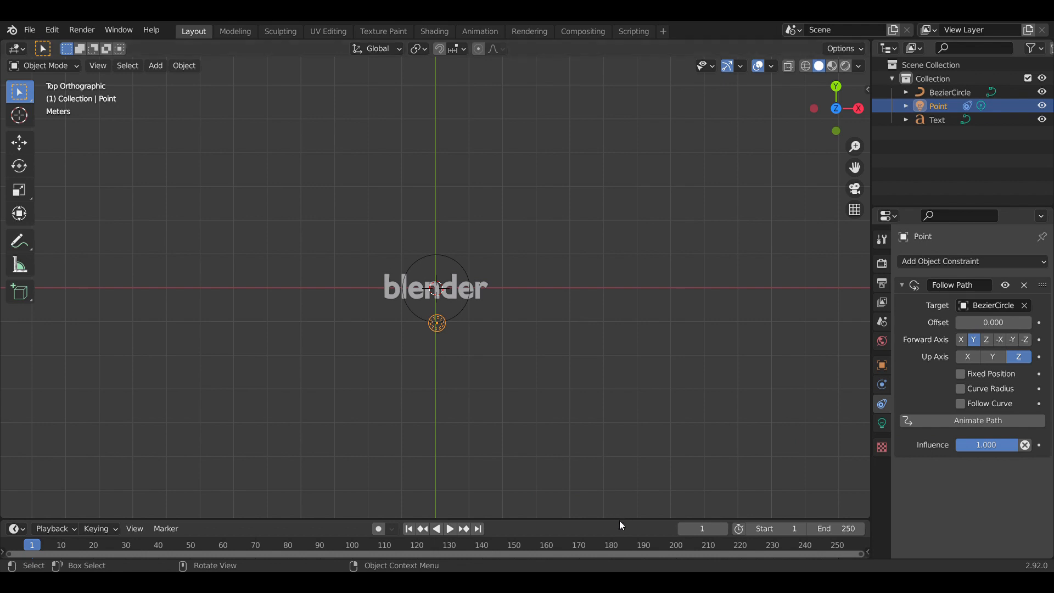
Step: Make the timeline area taller and scale the Bezier circle by about 1.8 so it surrounds the text
left_click_drag(620, 518, 631, 402)
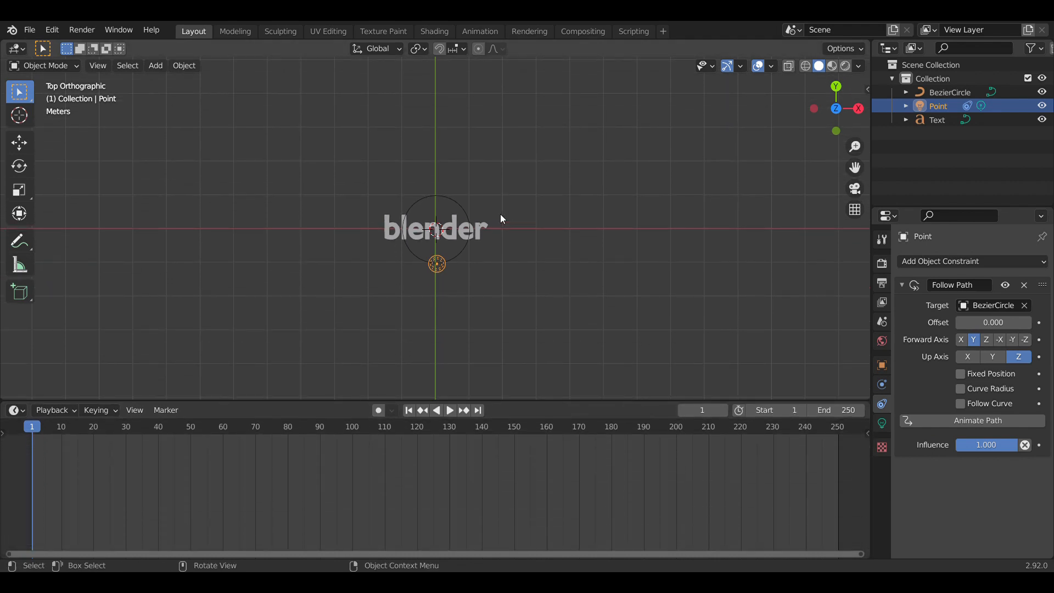
left_click(464, 246)
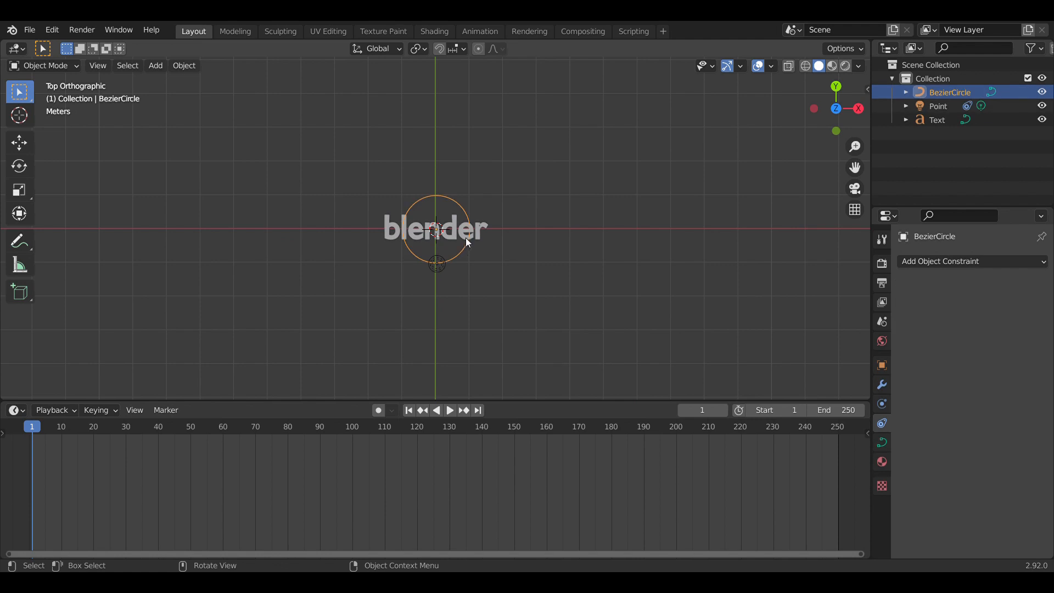
key("s")
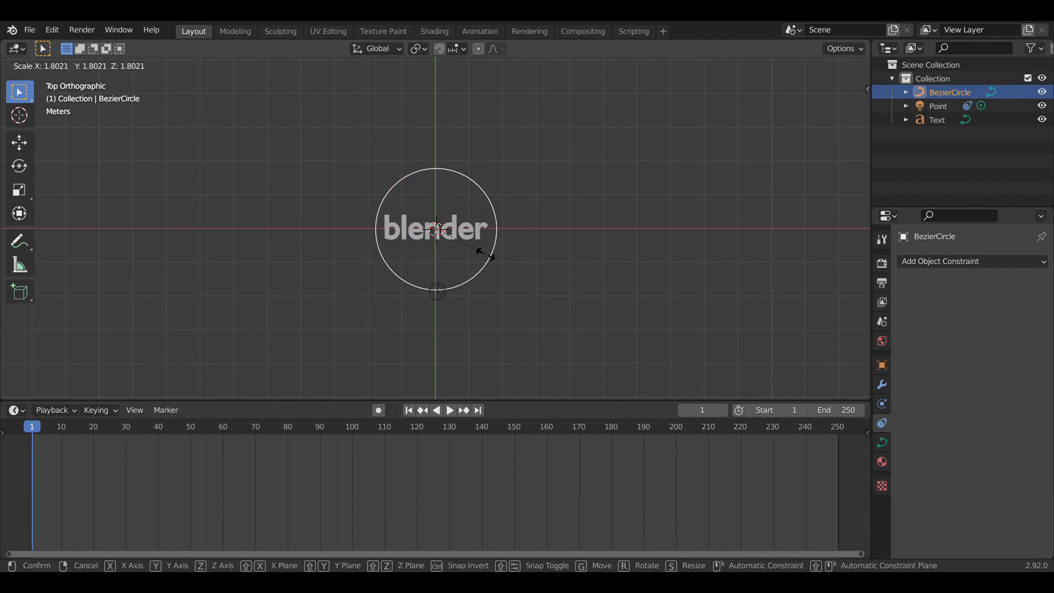
left_click(488, 259)
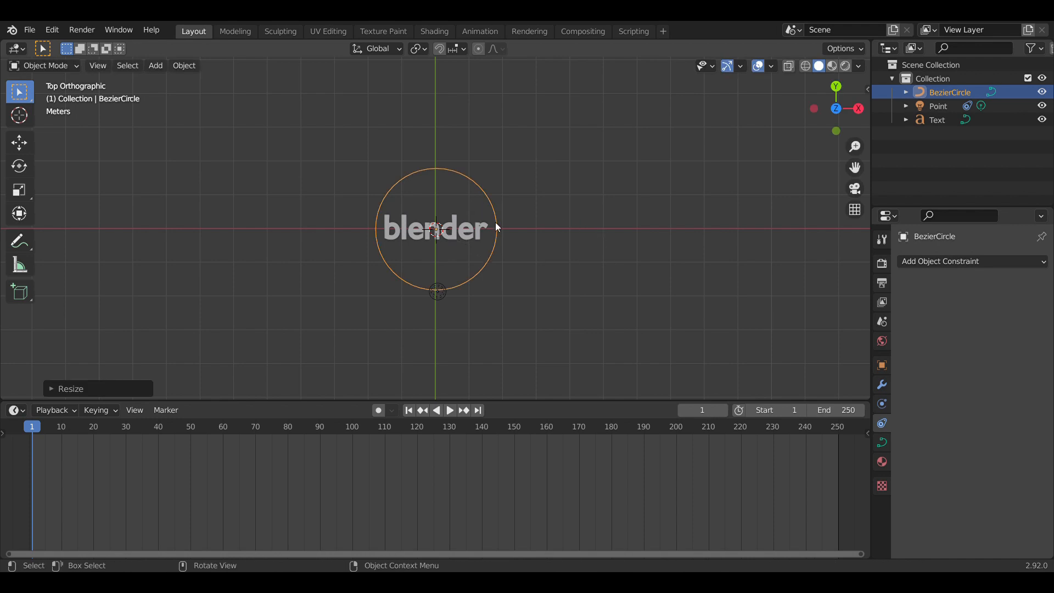
Step: Flatten the Bezier circle in Edit Mode by moving its top and bottom control points close to the text
left_click(56, 69)
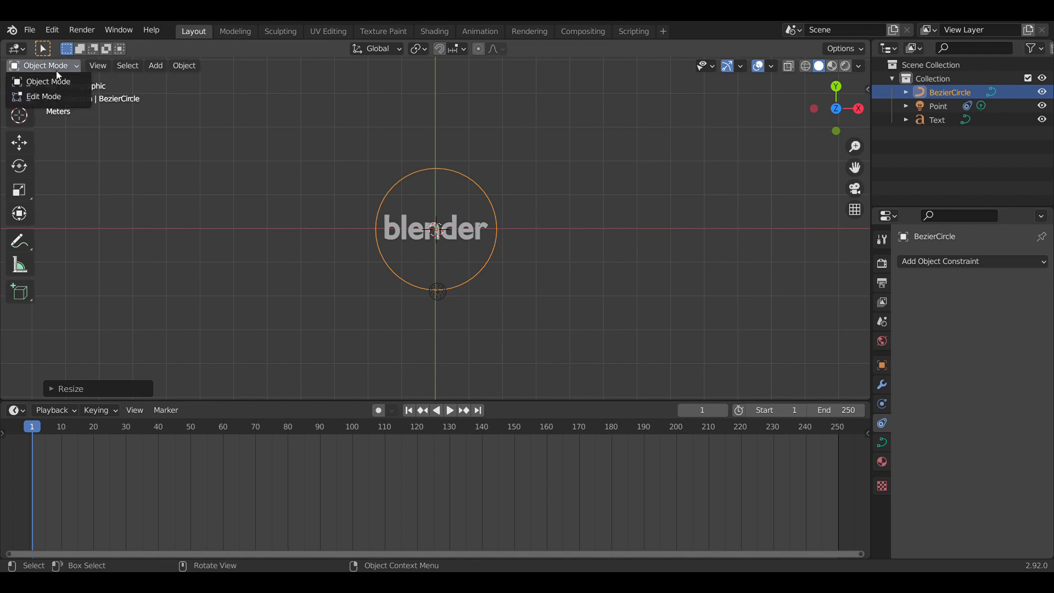
left_click(56, 98)
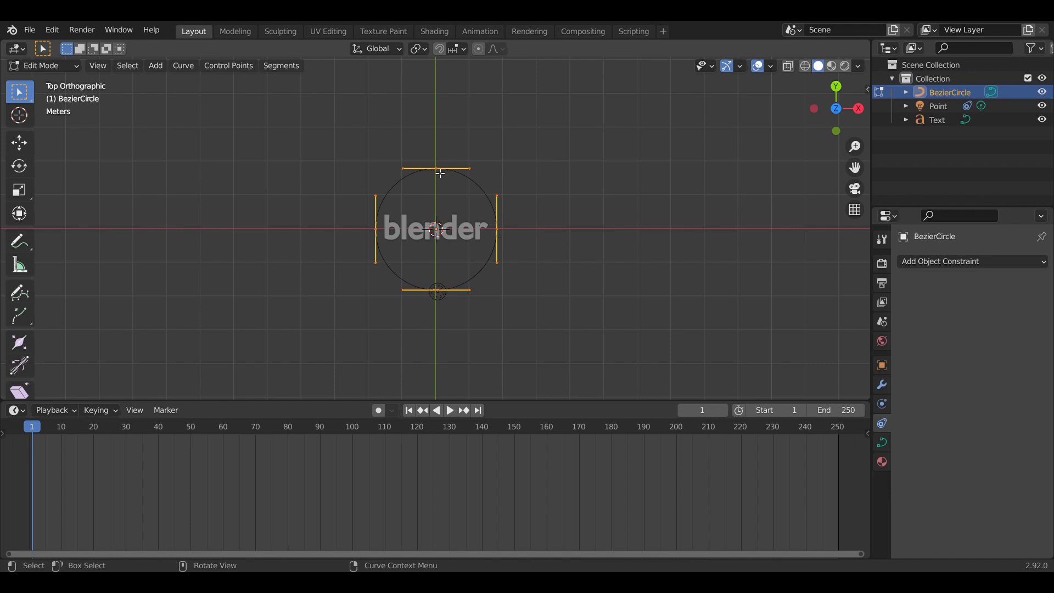
left_click_drag(434, 170, 440, 174)
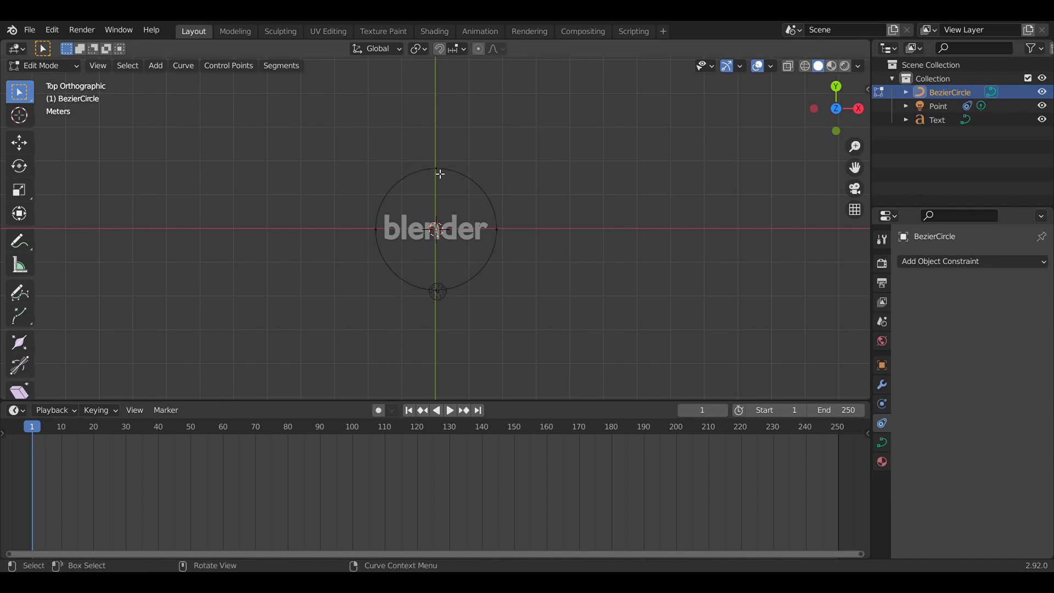
left_click(438, 170)
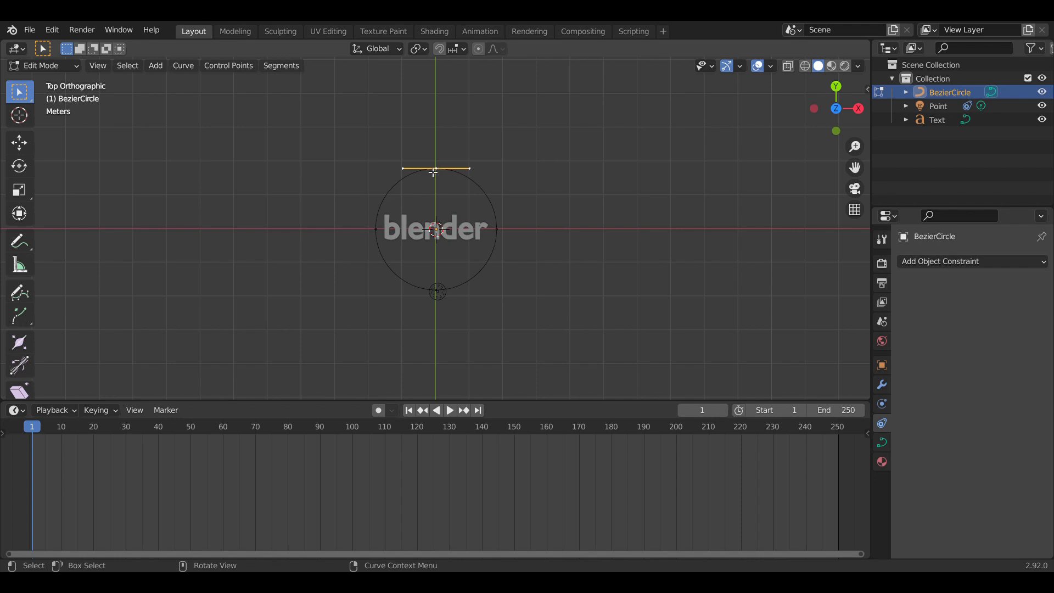
left_click(19, 147)
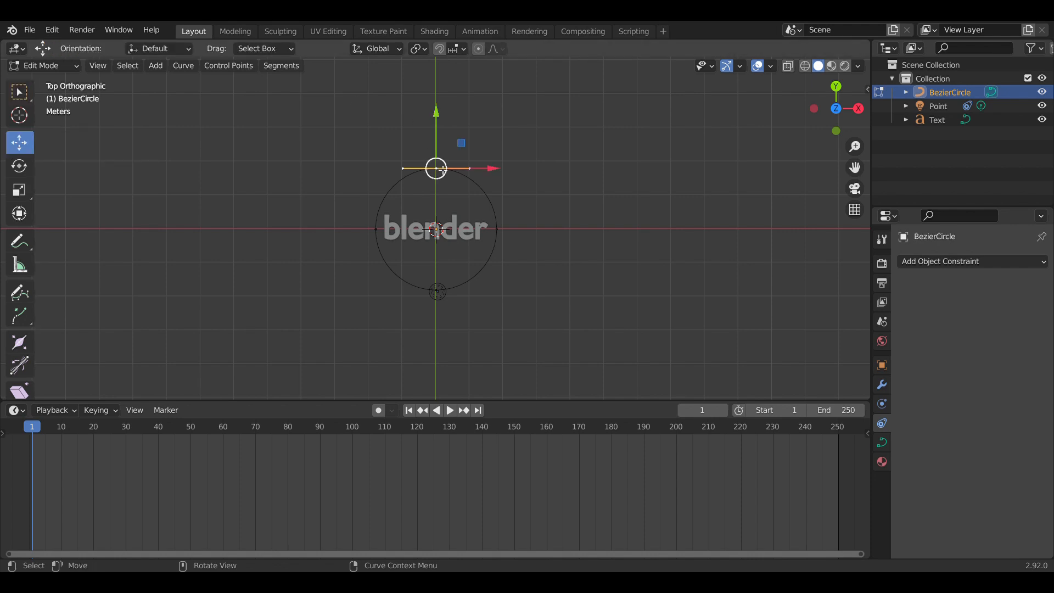
left_click_drag(440, 172, 435, 216)
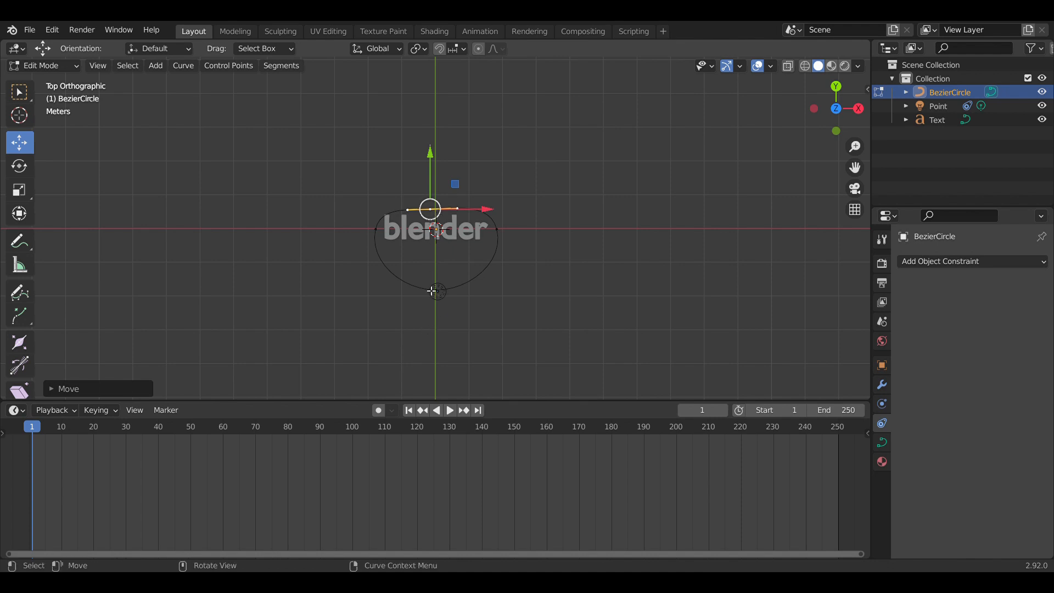
left_click(439, 292)
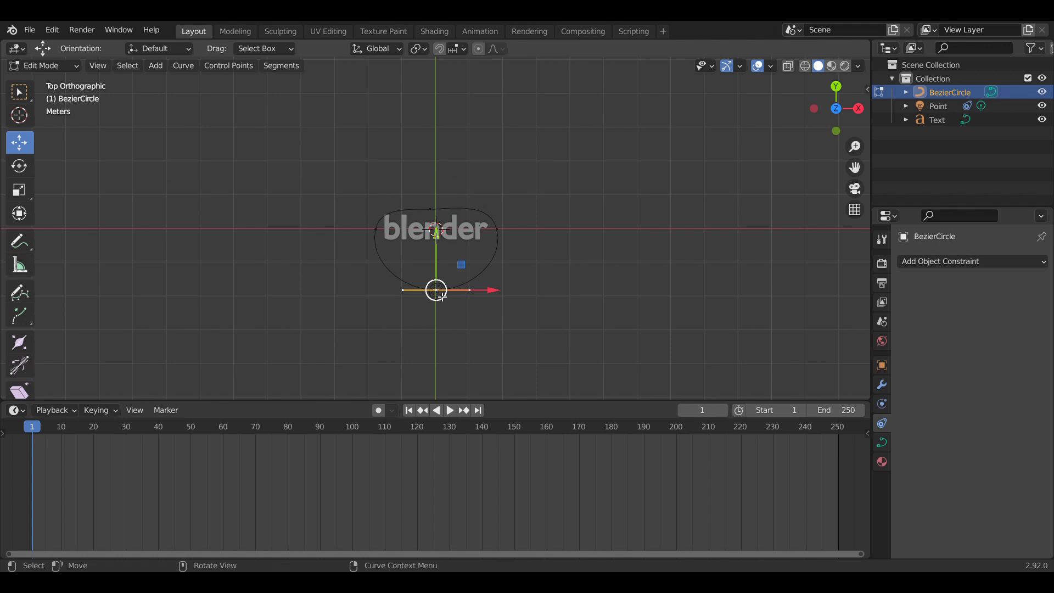
left_click_drag(438, 294, 439, 251)
left_click(560, 301)
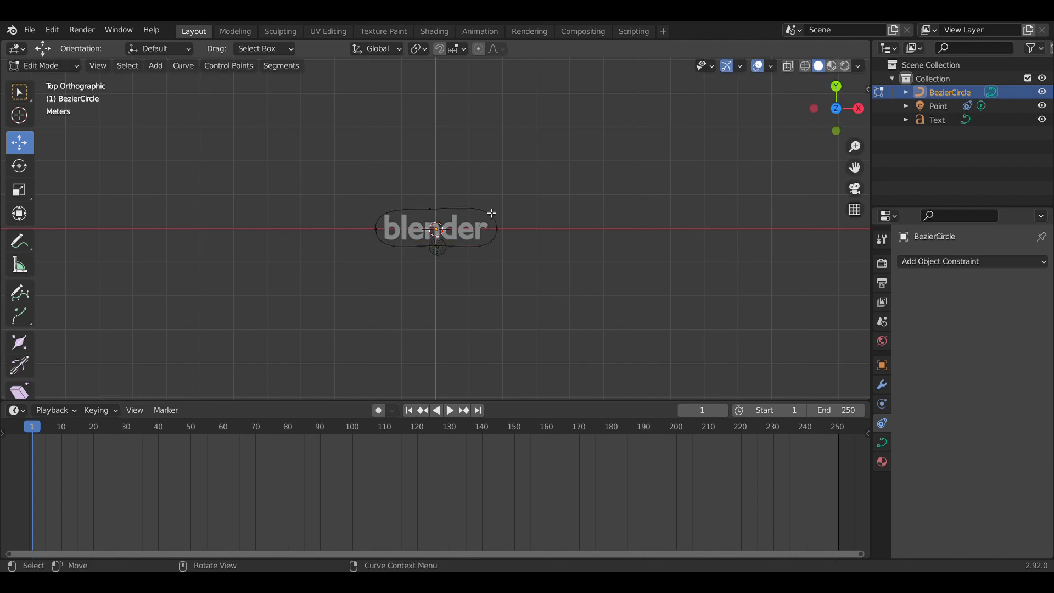
Step: Shift the curve's top control point about 0.4 m to the right and slightly down, and return to Object Mode
left_click(441, 210)
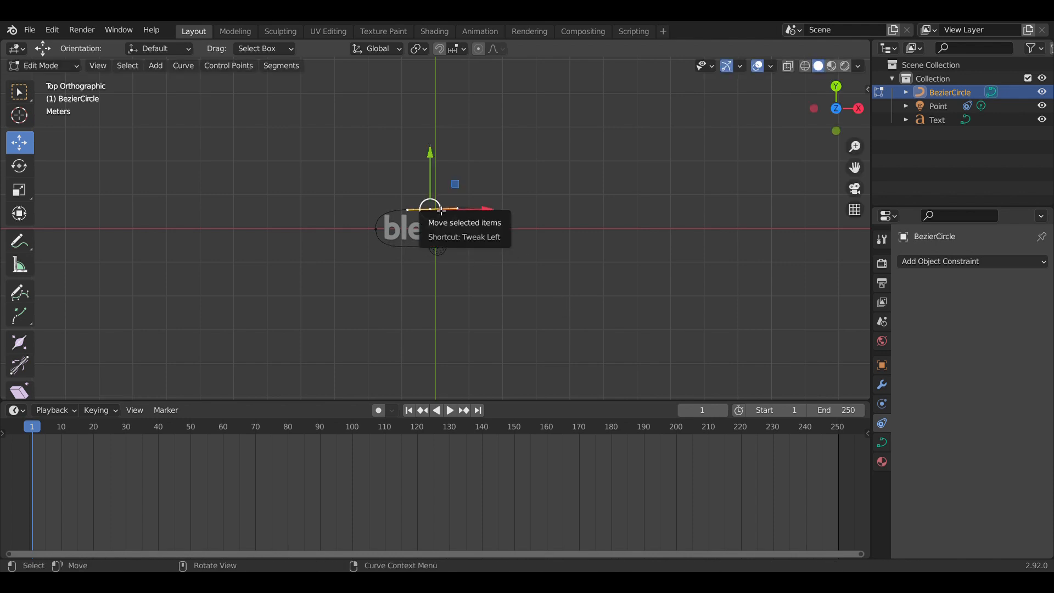
left_click_drag(441, 211, 458, 215)
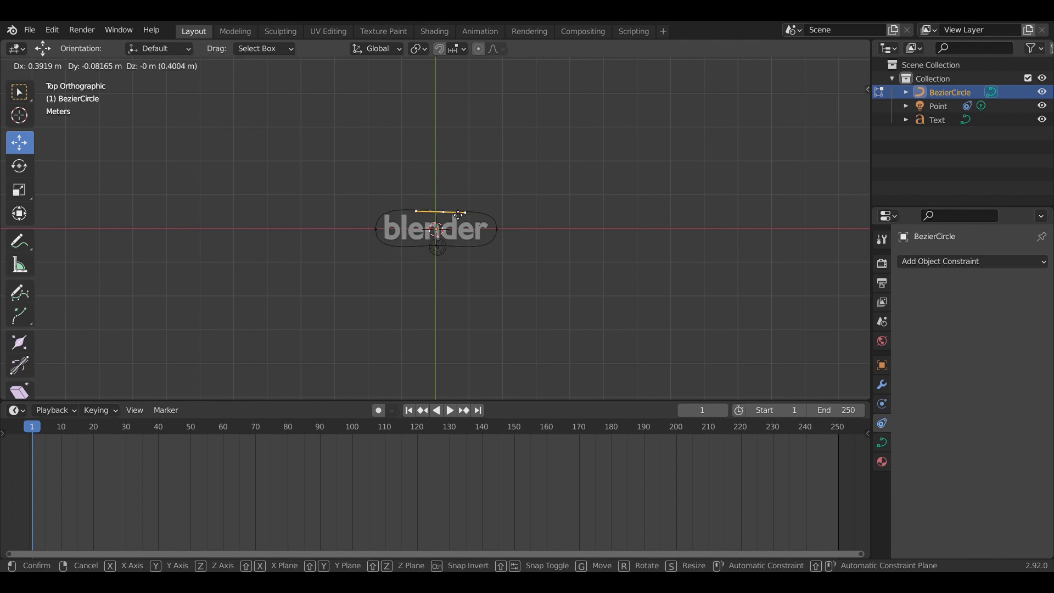
left_click_drag(458, 215, 461, 215)
left_click(565, 236)
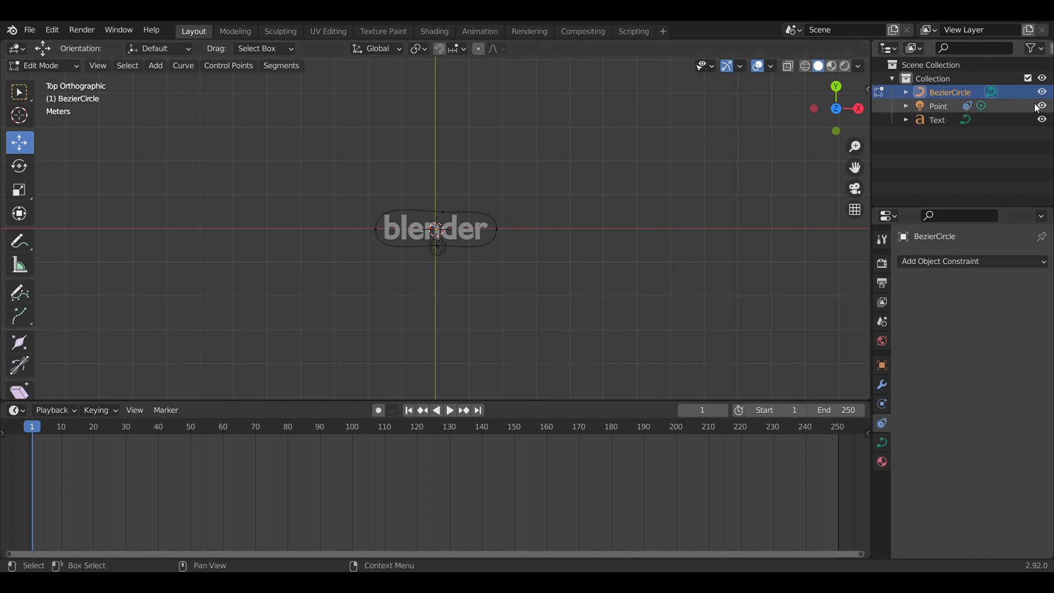
left_click(37, 67)
left_click(36, 83)
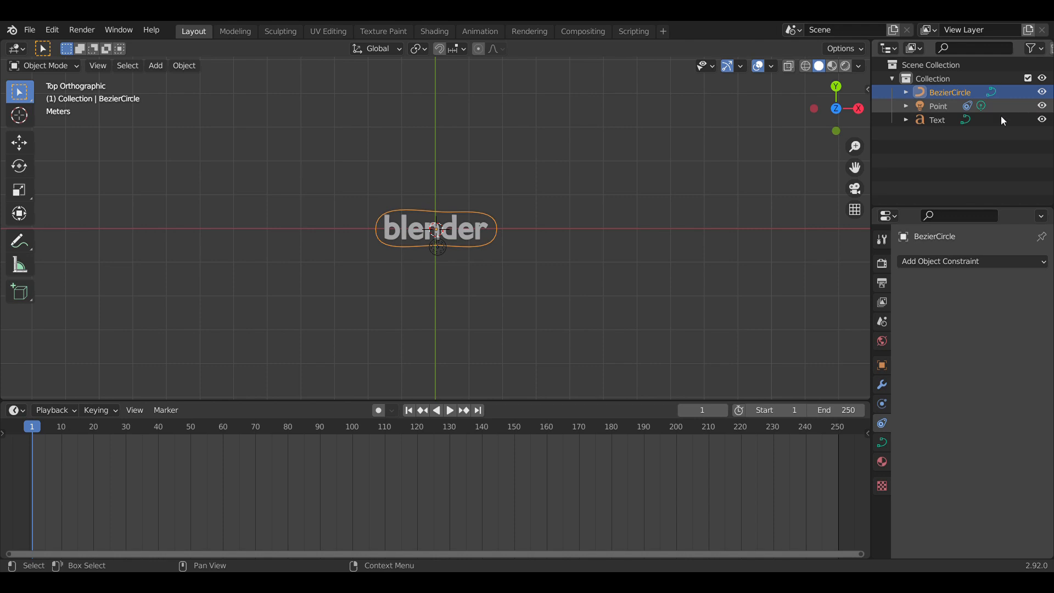
Step: Select the point light and set the scene's end frame to 120
left_click(436, 252)
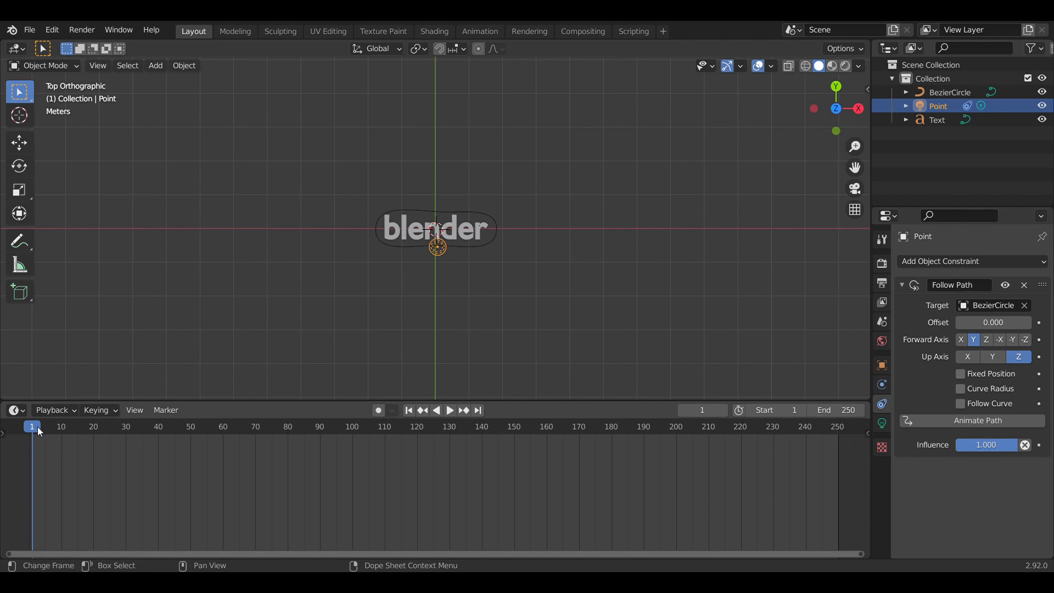
left_click(843, 414)
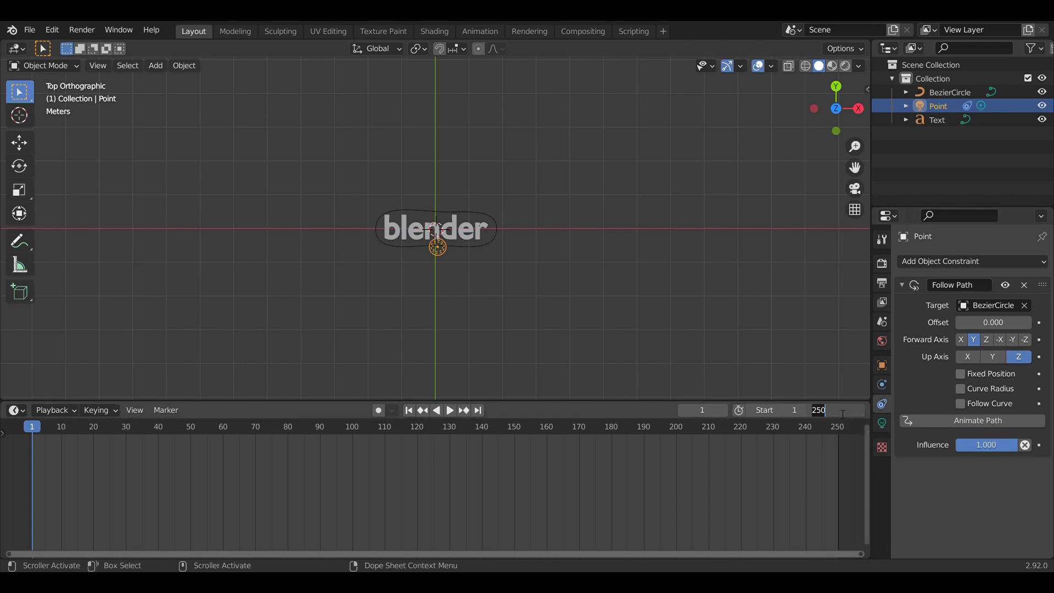
key("BackSpace")
type("120")
key("Return")
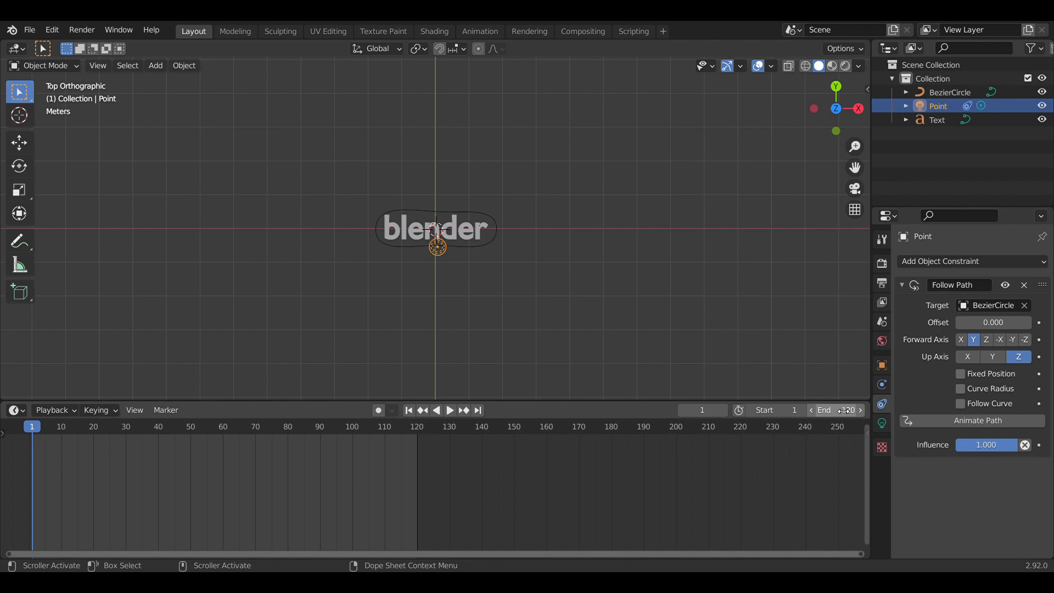
Step: Keyframe the point light's Follow Path offset at 0 on frame 1 and again on frame 100
right_click(1008, 328)
left_click(1008, 325)
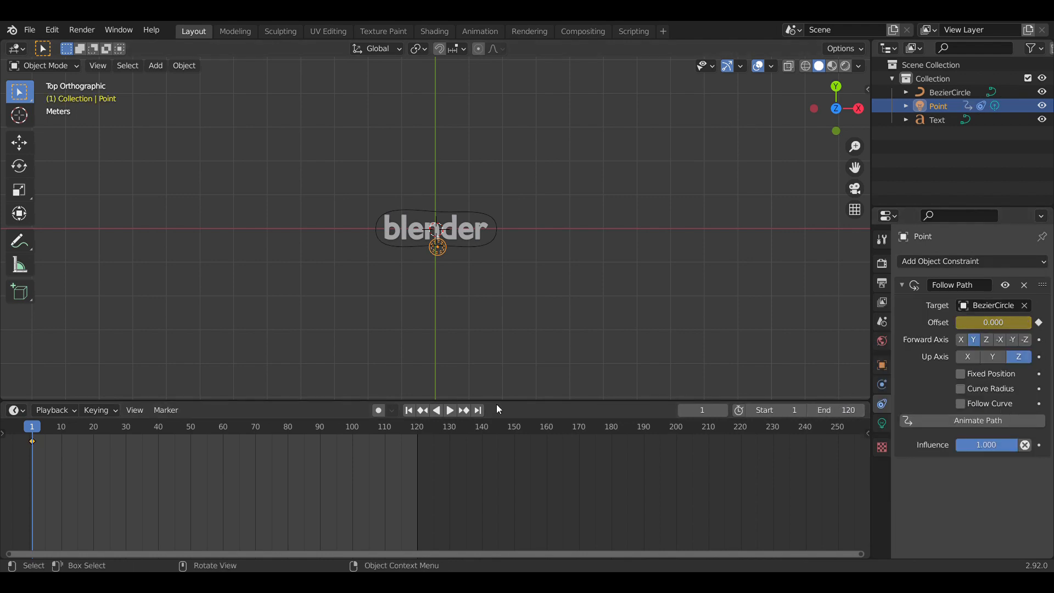
left_click(354, 434)
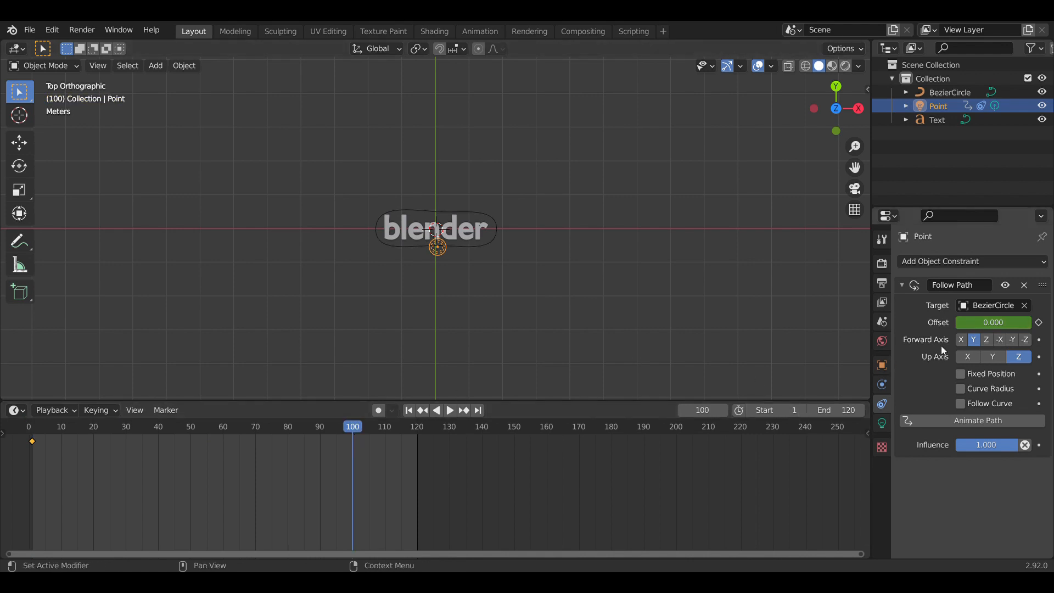
right_click(1004, 324)
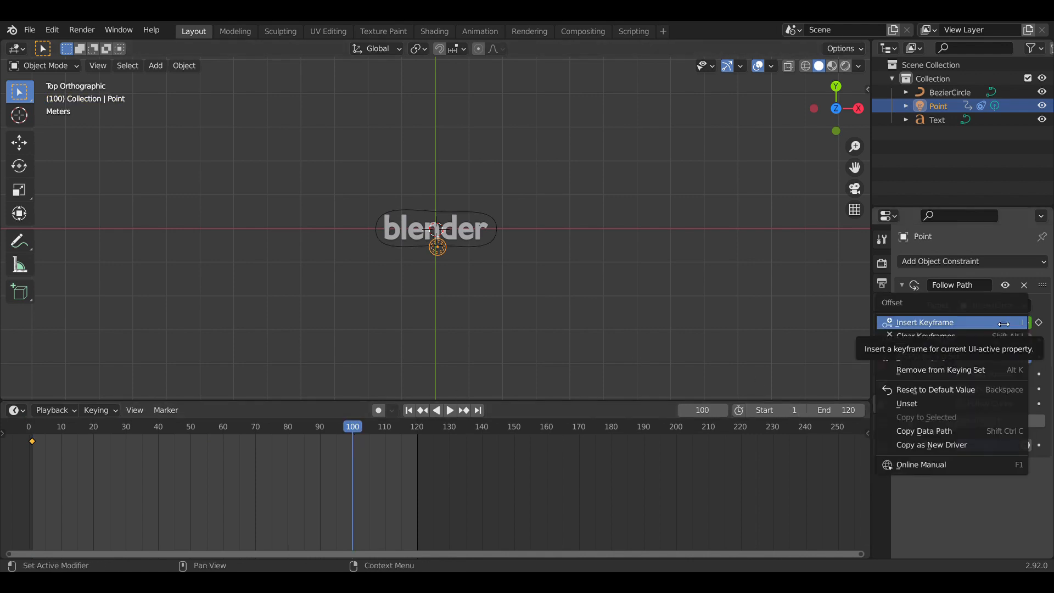
left_click(1004, 324)
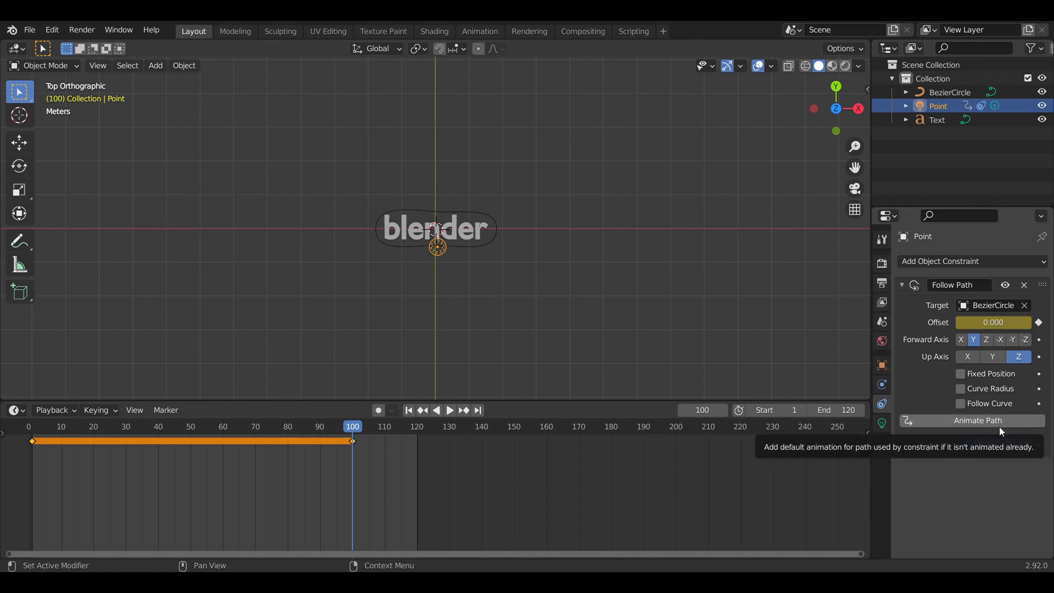
Step: Apply Animate Path to the light's Follow Path constraint and play the animation to check its travel along the curve
left_click(449, 411)
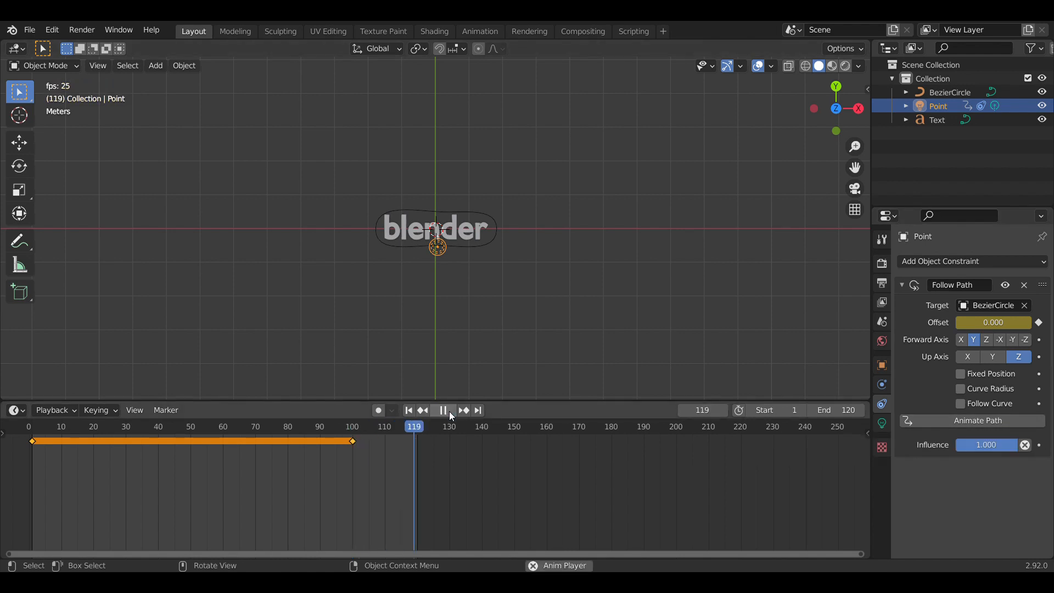
left_click(449, 411)
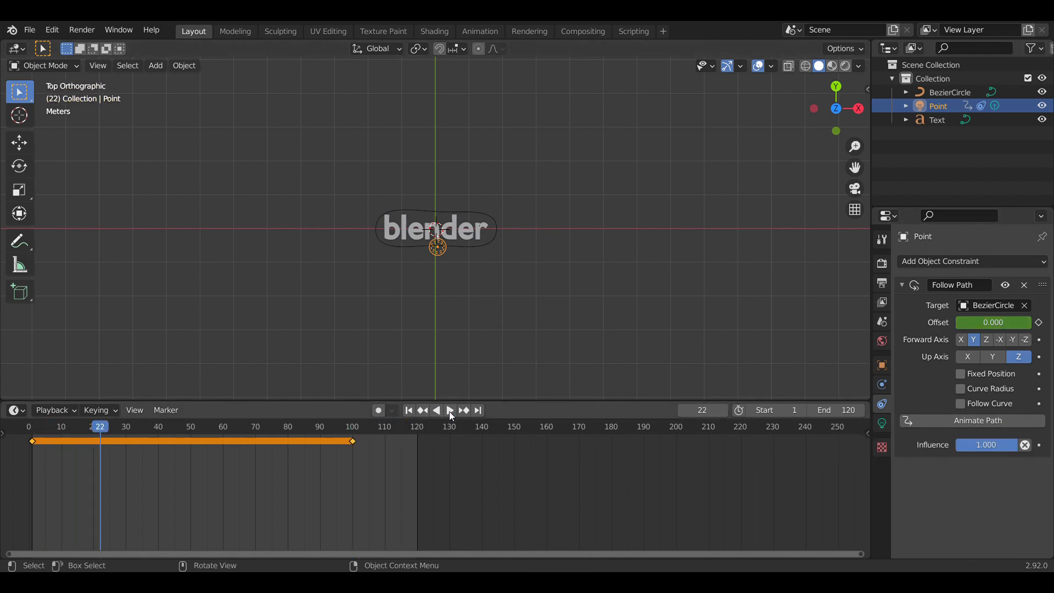
left_click(1002, 425)
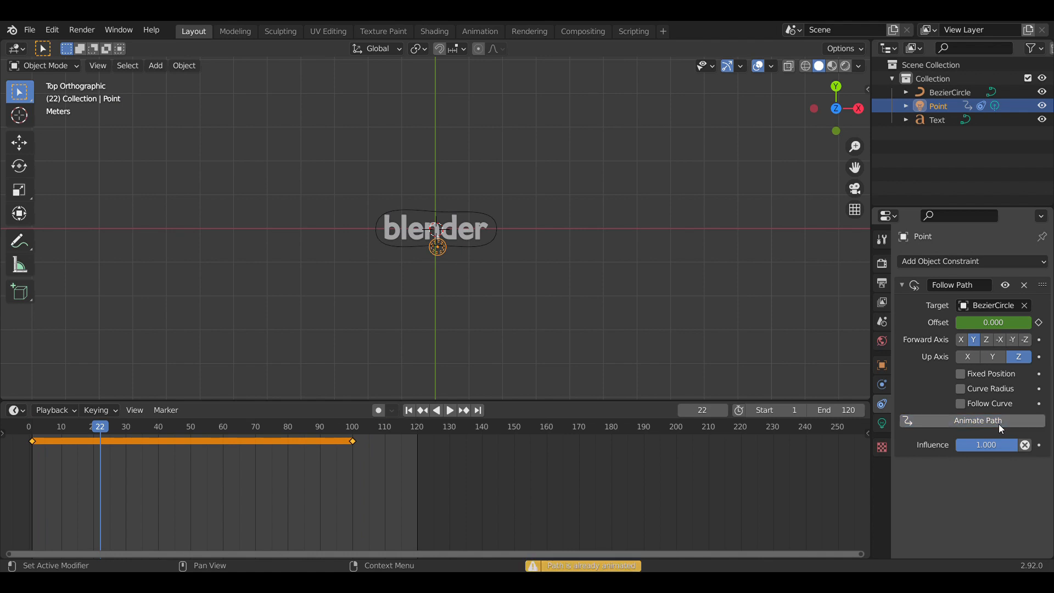
left_click(449, 410)
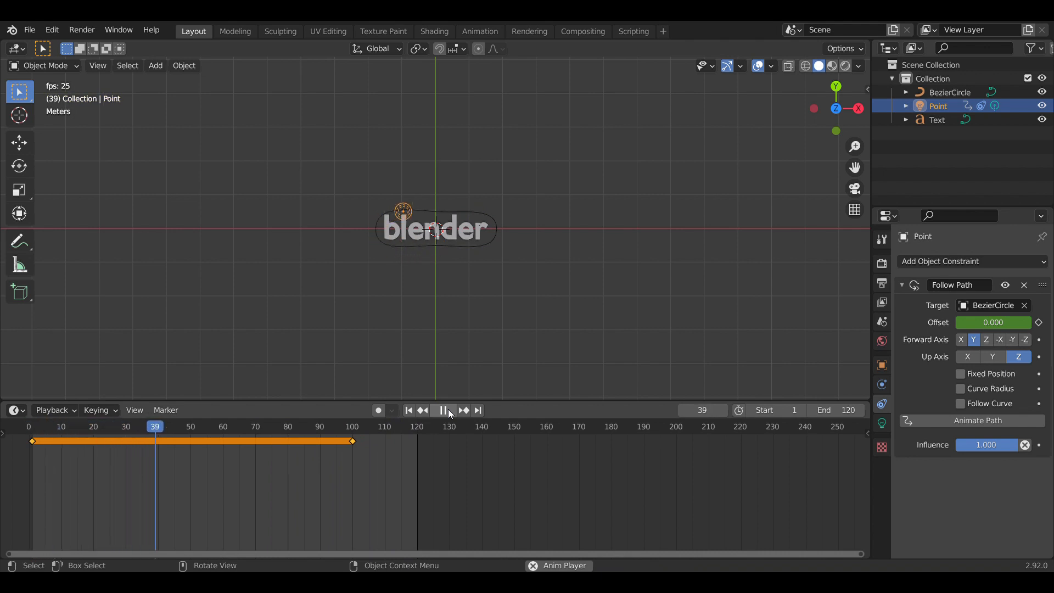
left_click(448, 410)
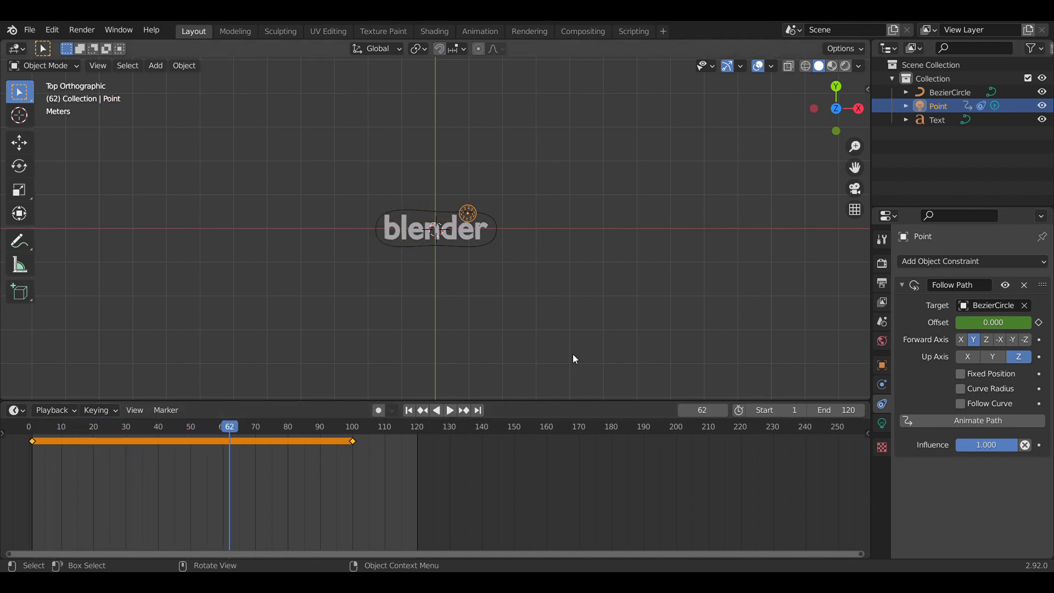
Step: Switch the viewport to Rendered shading and set the world background color to pure black
left_click(617, 275)
left_click(474, 217)
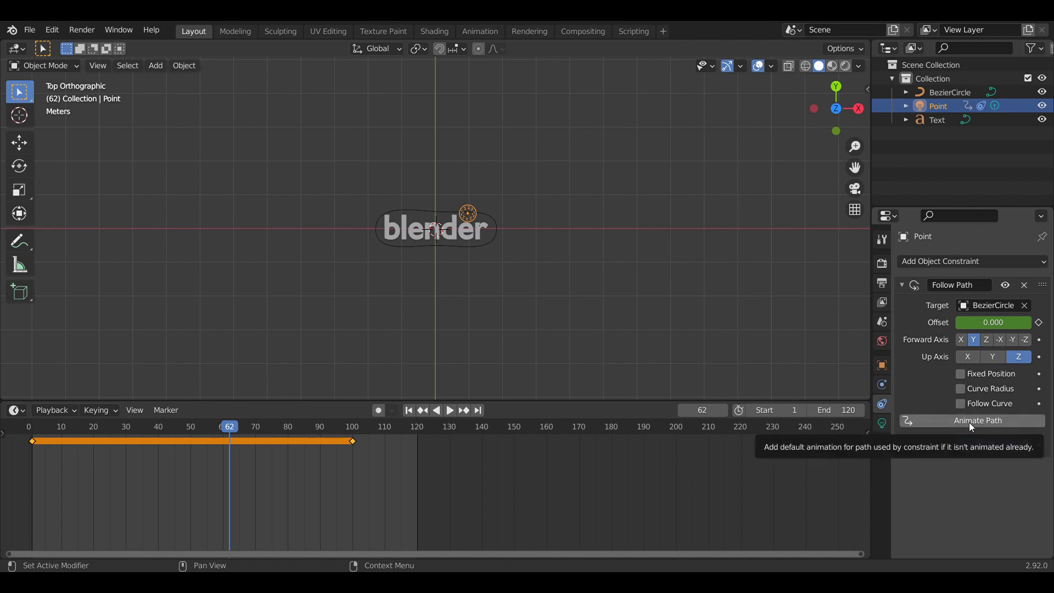
left_click(882, 423)
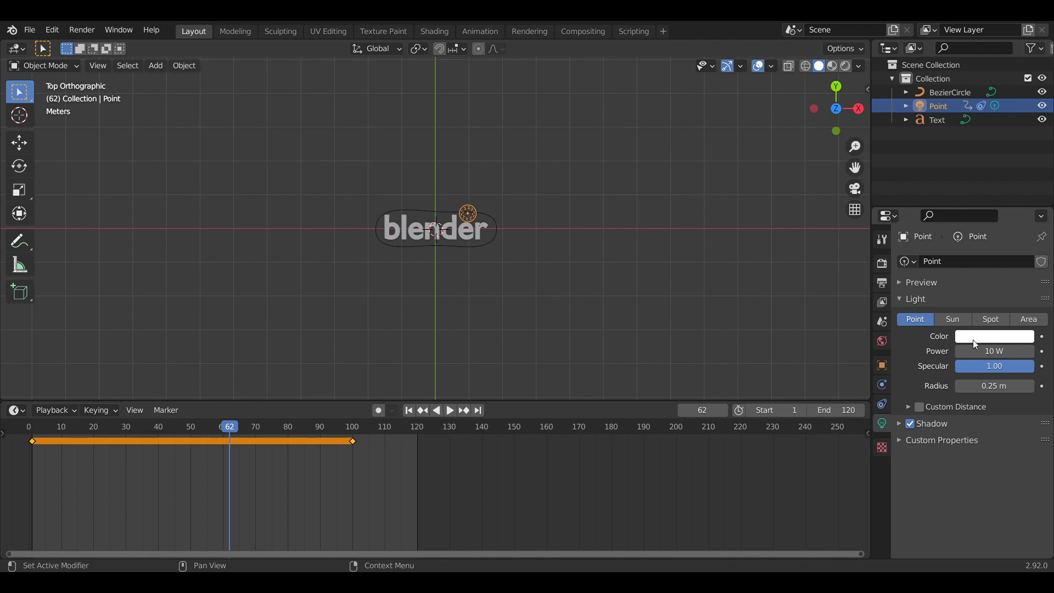
left_click(843, 66)
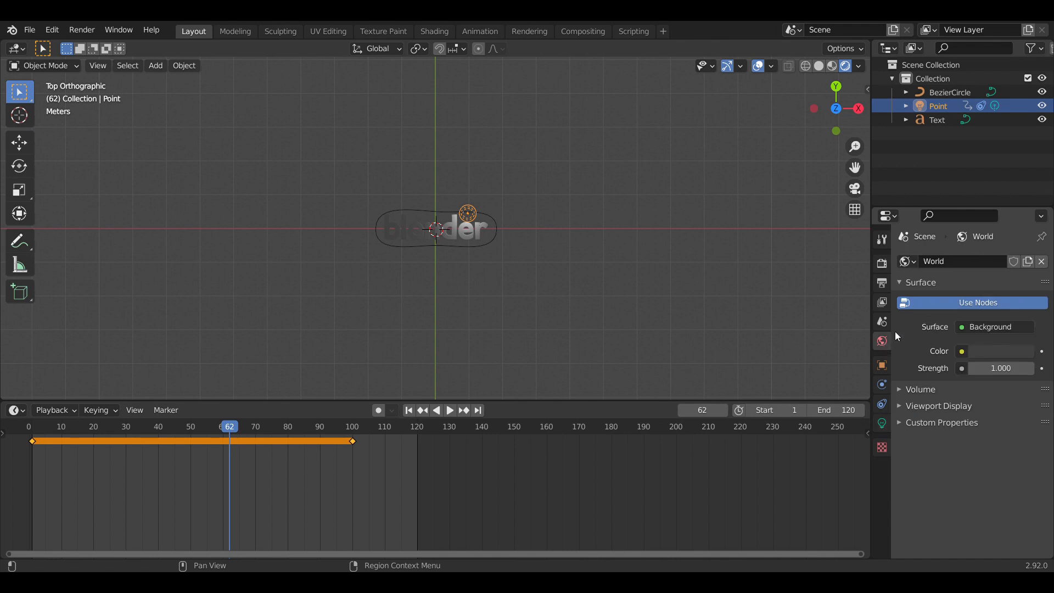
left_click(980, 330)
left_click(979, 336)
left_click(978, 355)
left_click_drag(1026, 233, 1031, 259)
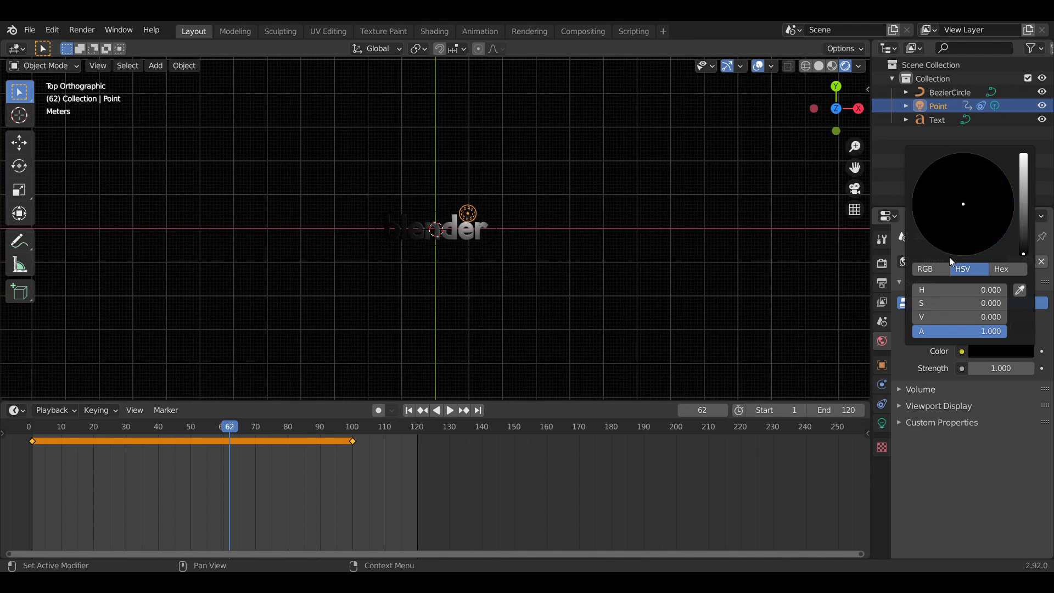
left_click(757, 313)
Step: Hide the viewport overlays and play the animation to preview the light moving around the text
left_click(773, 68)
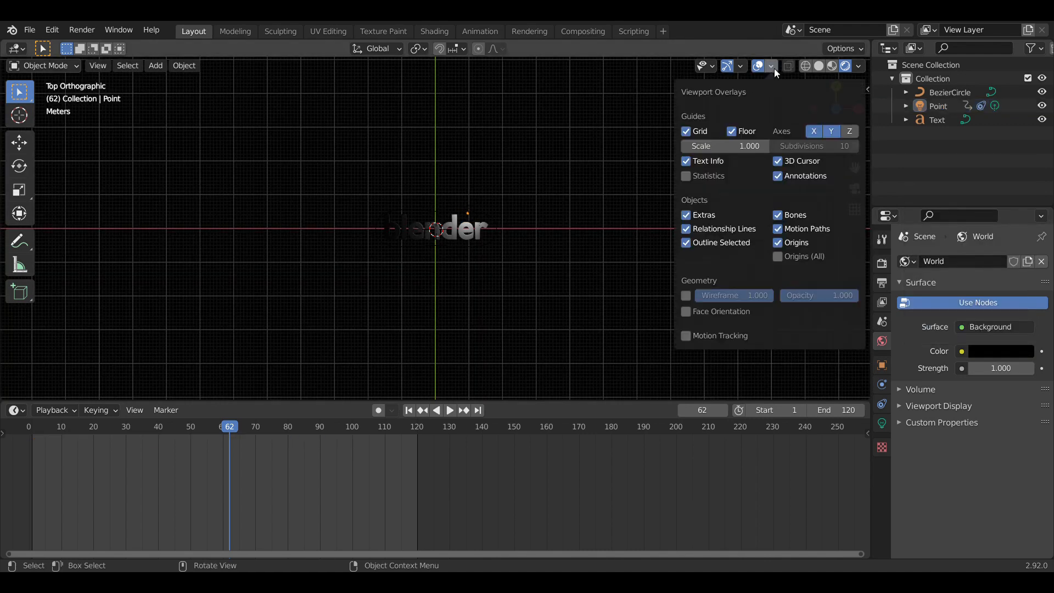
left_click(760, 66)
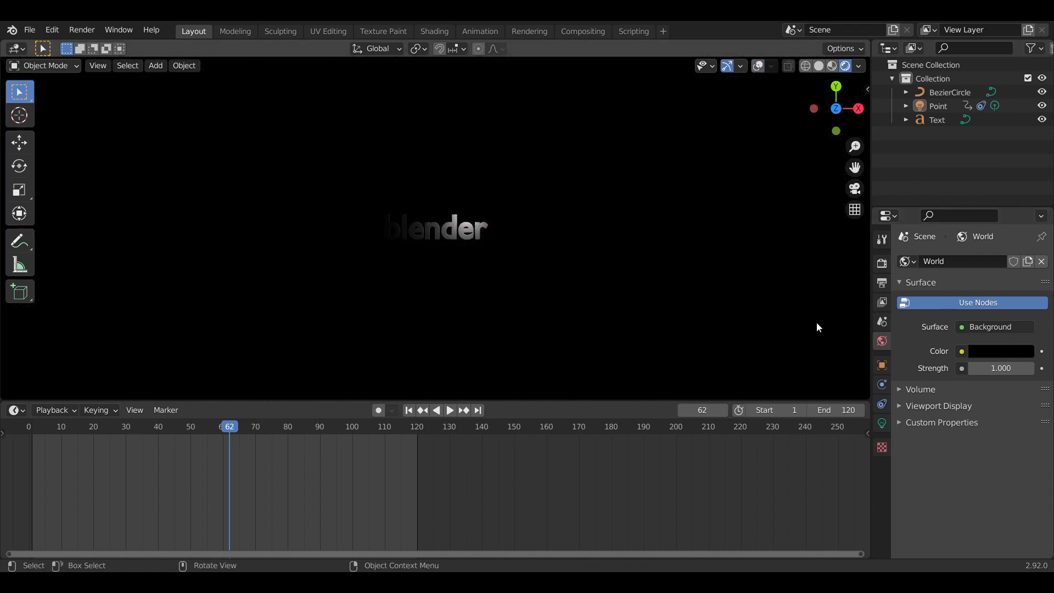
left_click(448, 411)
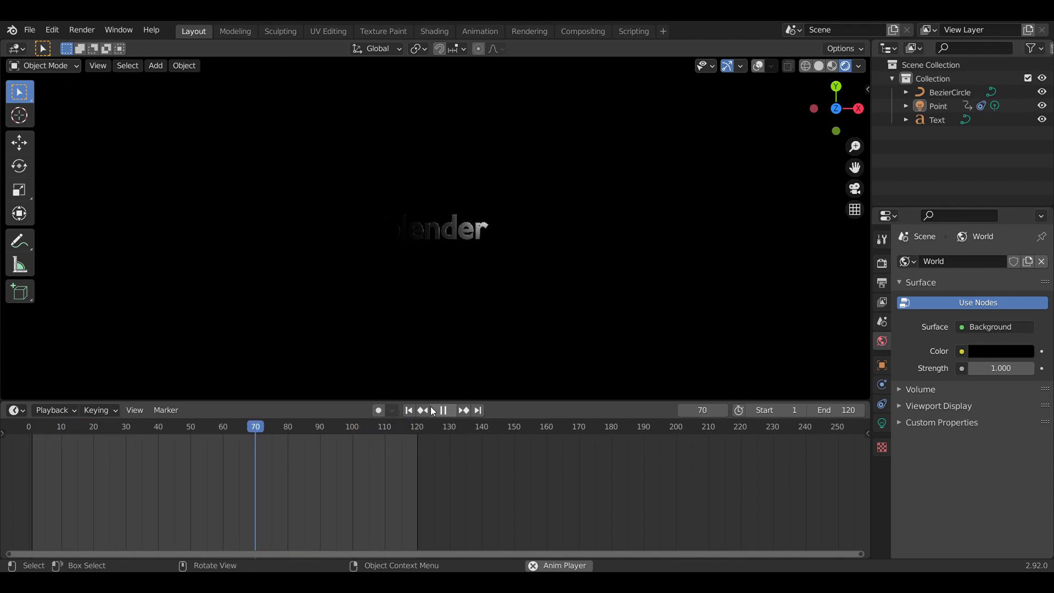
left_click(453, 412)
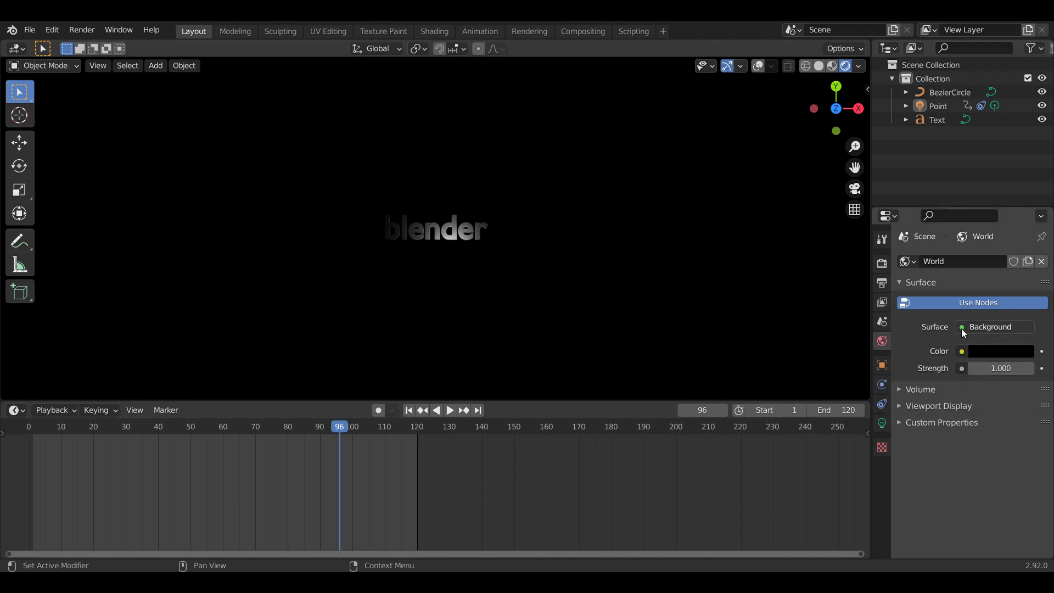
Step: Set the point light's color to blue (H 0.669, S 0.995, V 1.000) and preview it by playing the animation
left_click(882, 429)
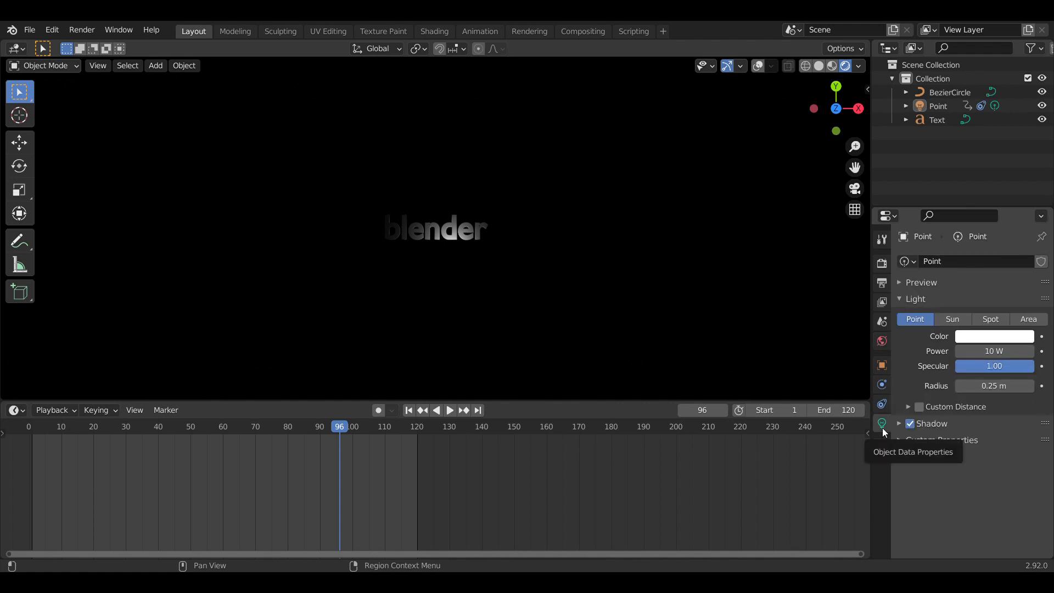
left_click(978, 340)
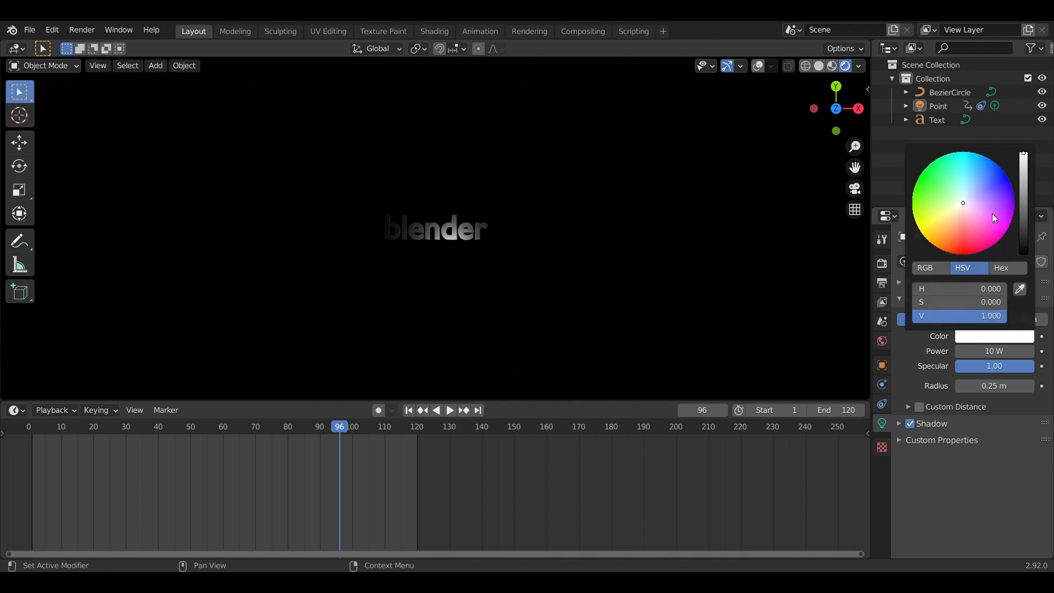
left_click(1007, 182)
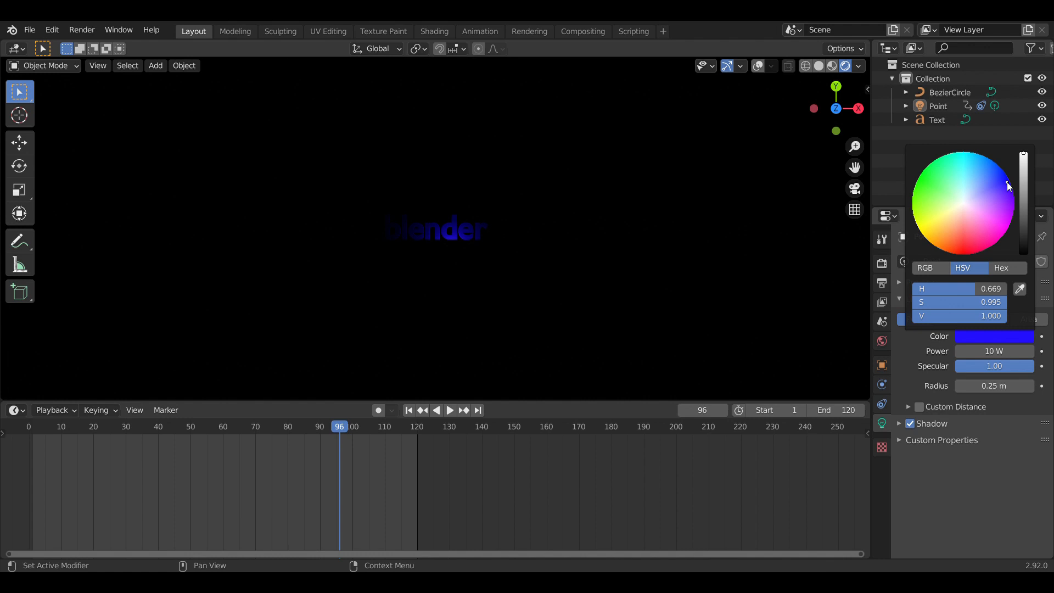
left_click(447, 411)
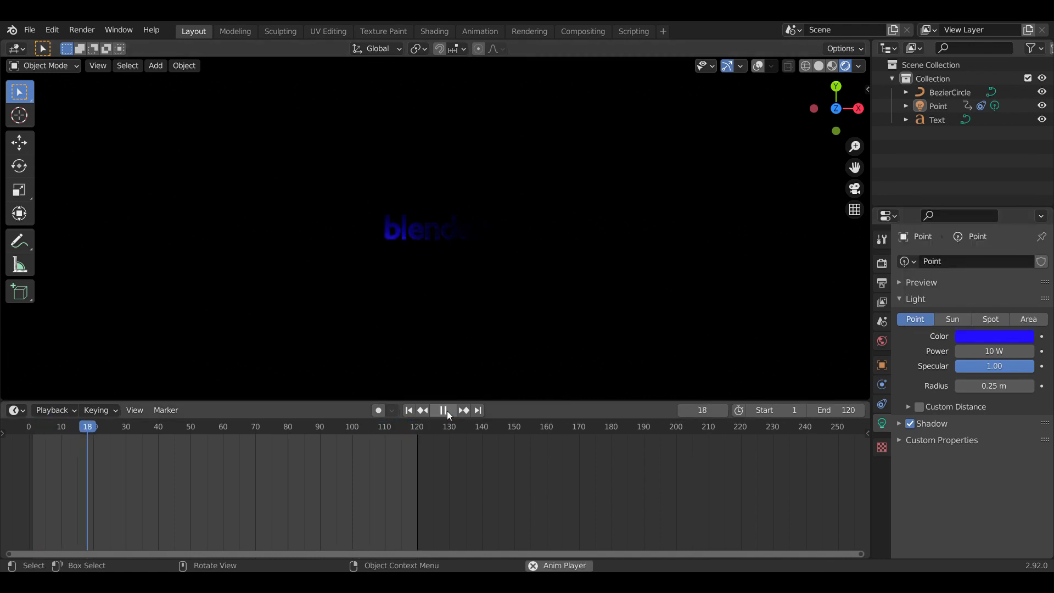
left_click(442, 413)
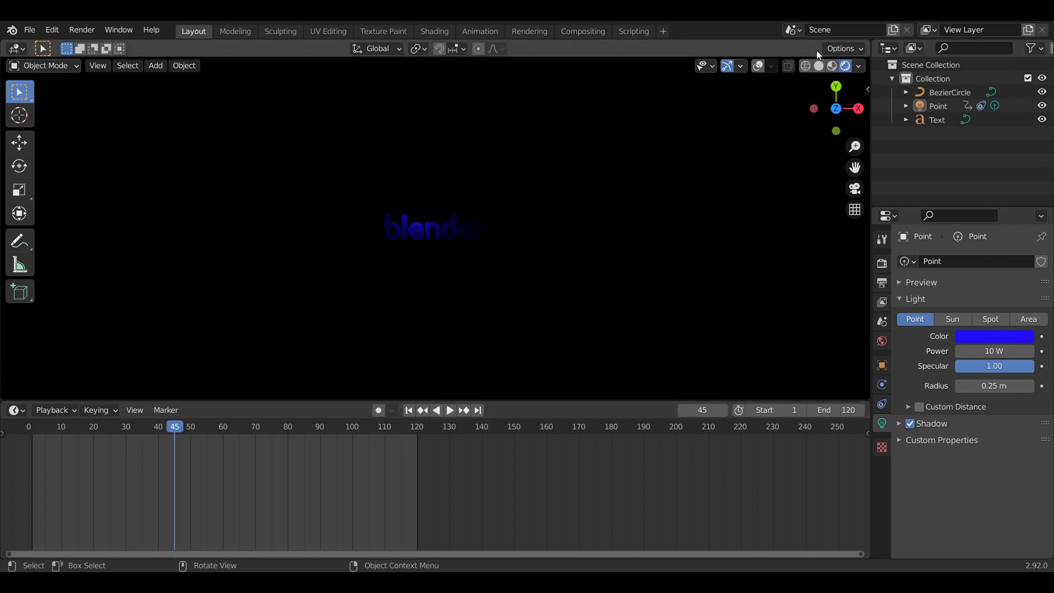
Step: Return to Solid shading with overlays shown and lower the point light about 0.135 m along the Z axis
left_click(819, 66)
left_click(759, 66)
left_click(433, 219)
middle_click_drag(432, 220, 435, 224)
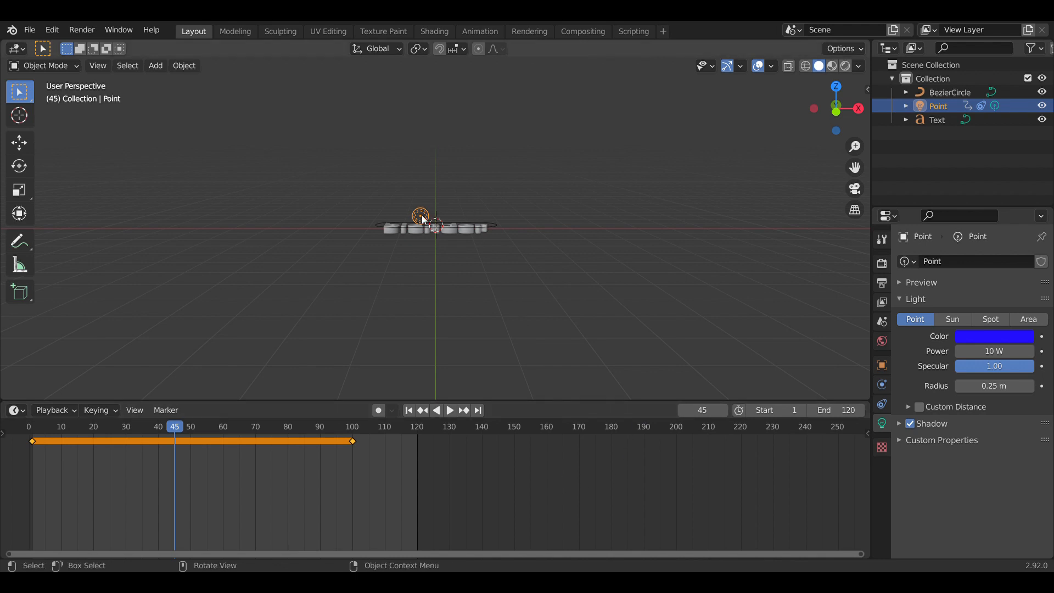
key("g")
key("z")
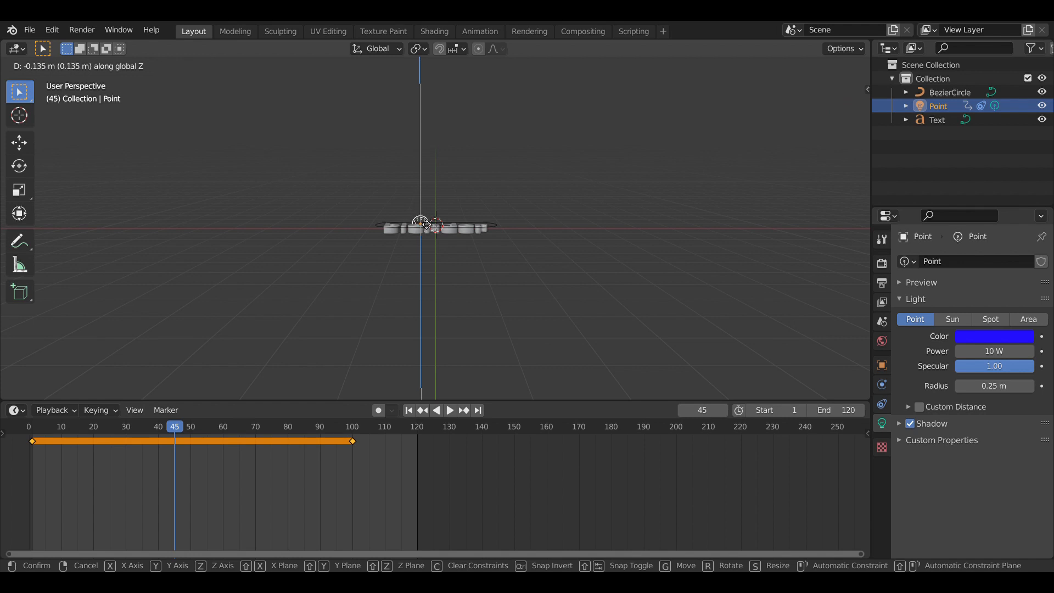
left_click(426, 224)
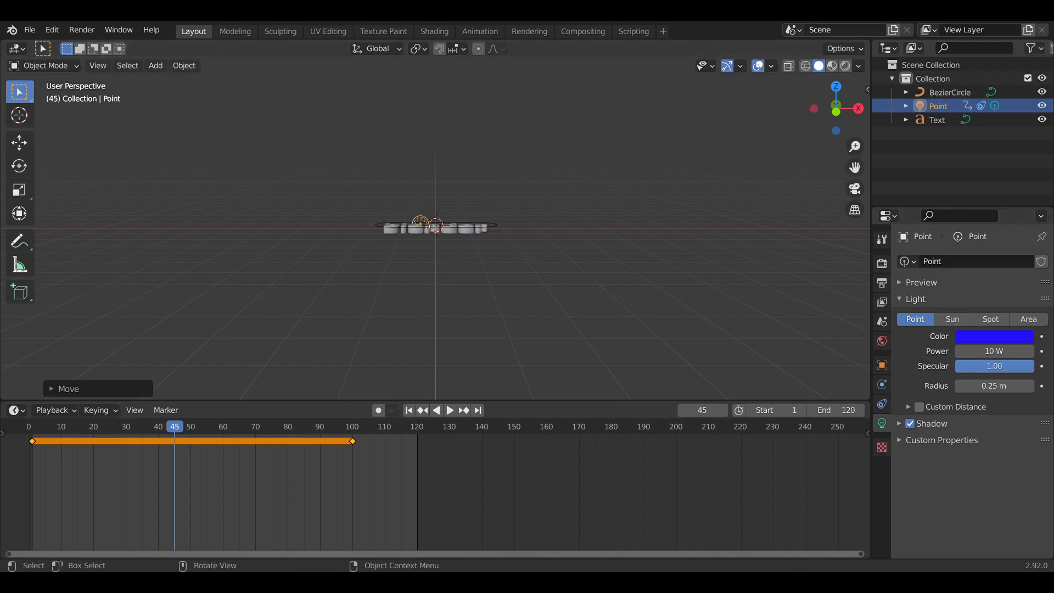
Step: Preview the animation in Rendered shading from the top view, checking it with and without overlays
left_click(847, 66)
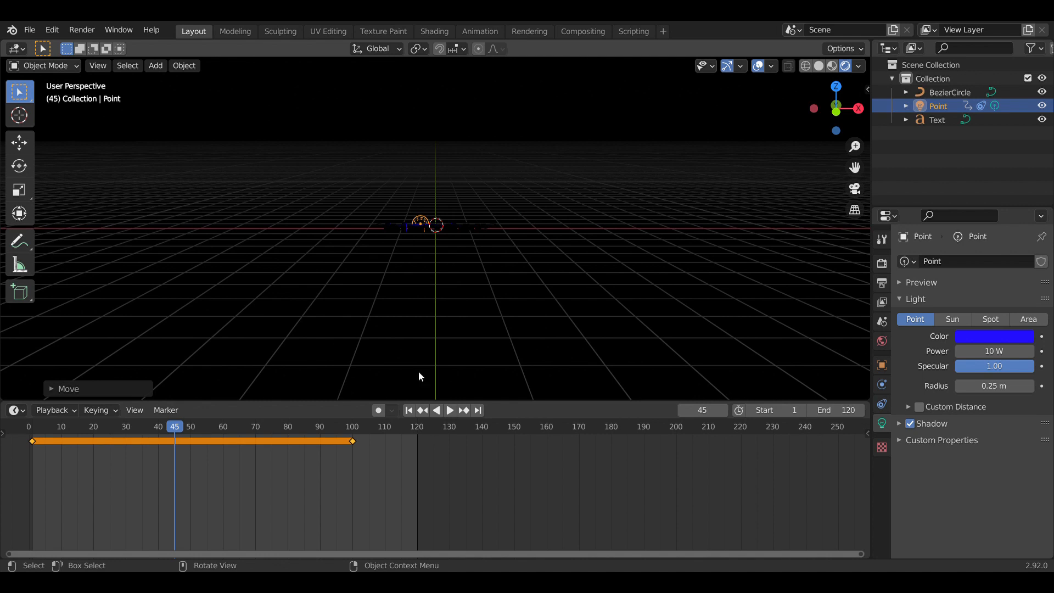
left_click(837, 86)
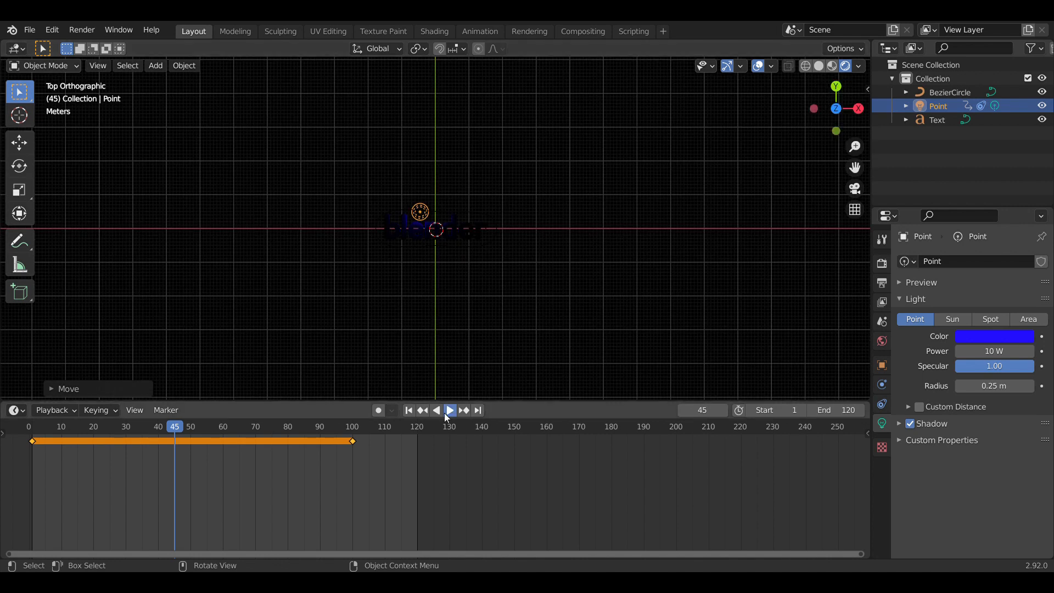
left_click(446, 415)
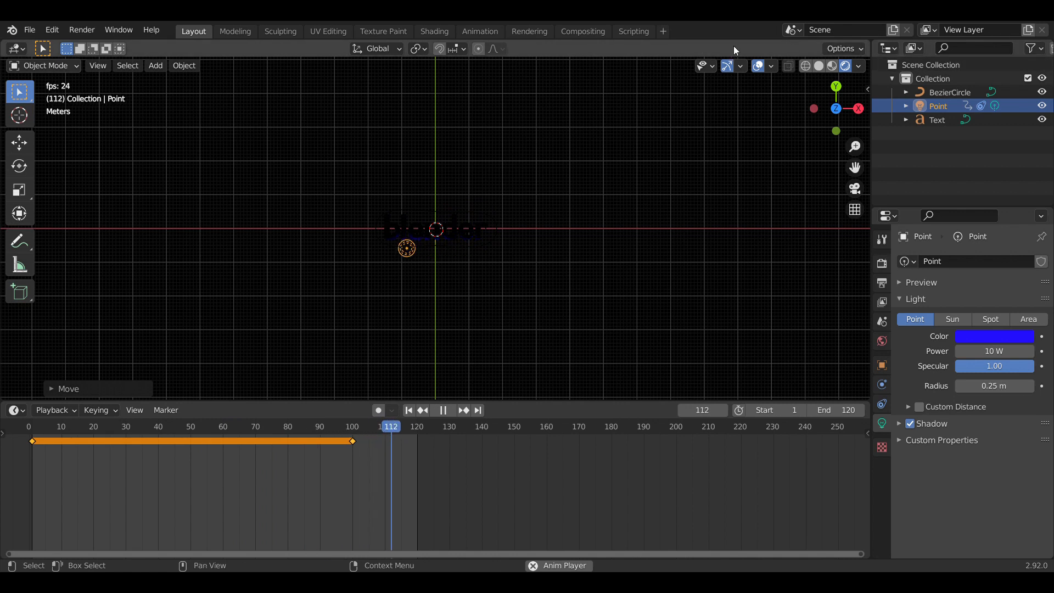
left_click(760, 67)
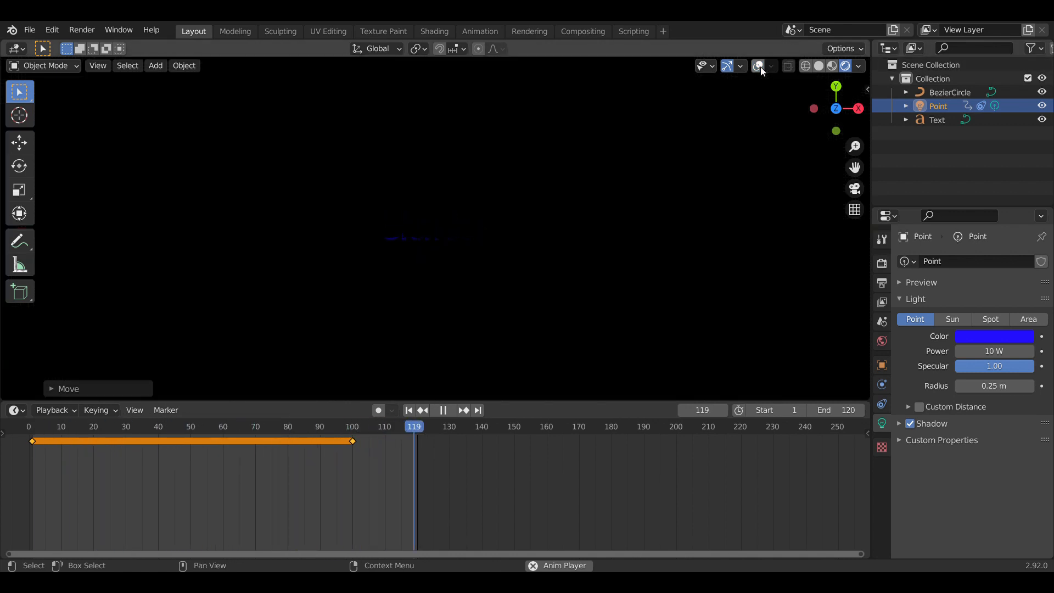
left_click(760, 67)
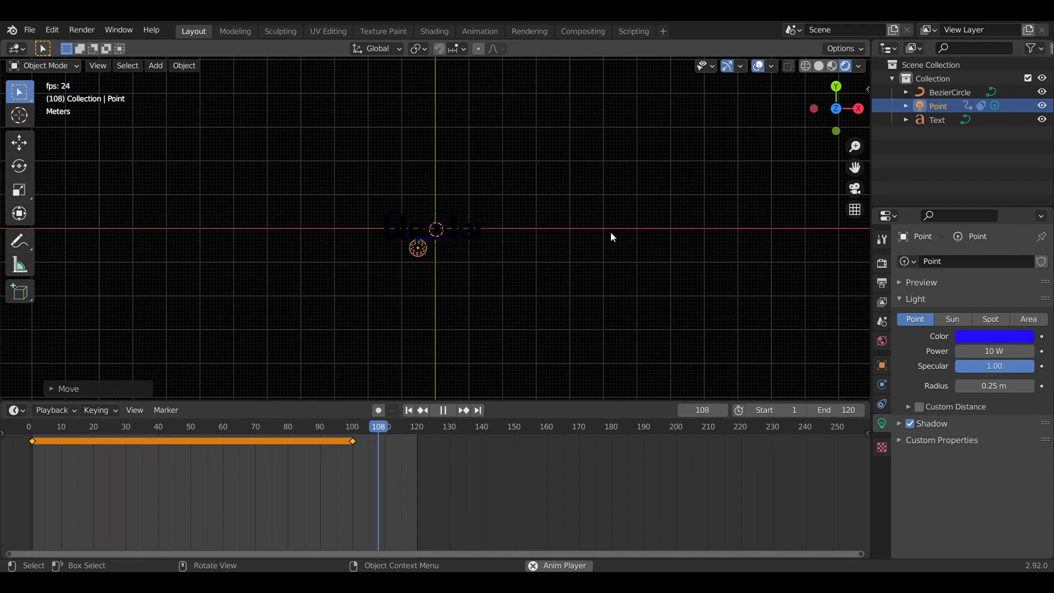
key("space")
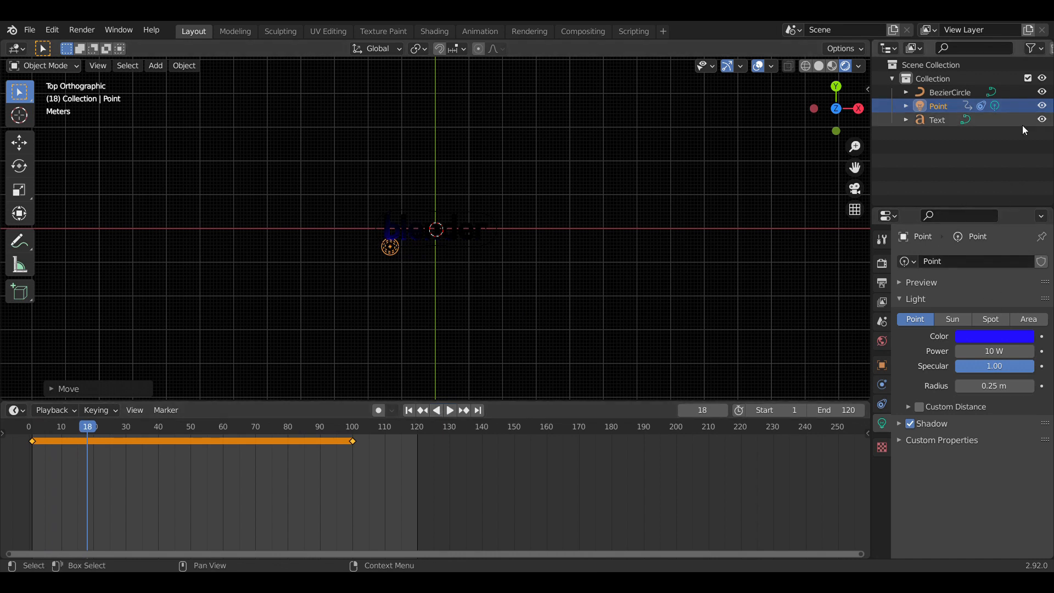
Step: Set the point light's power to 100 W and play the animation to preview the brighter lighting
left_click(996, 352)
key("BackSpace")
type("20")
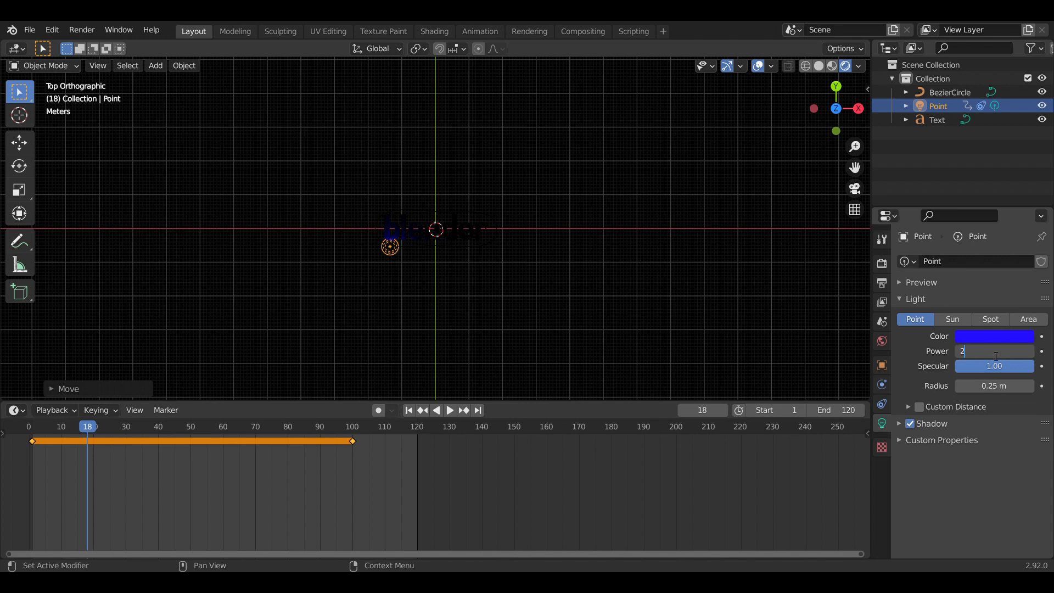
key("BackSpace")
key("BackSpace")
type("100")
key("Return")
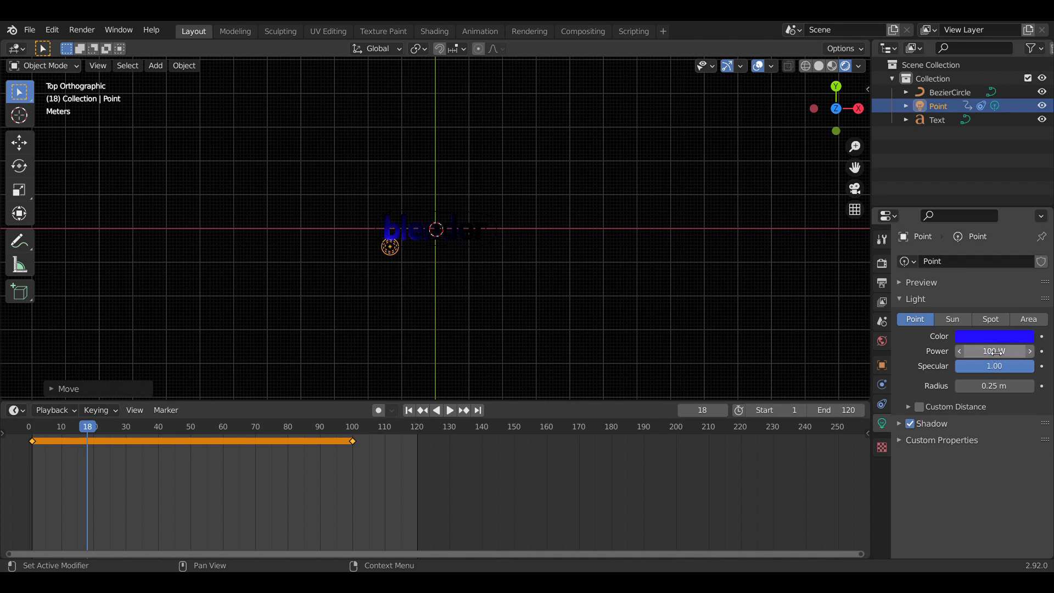
left_click(447, 412)
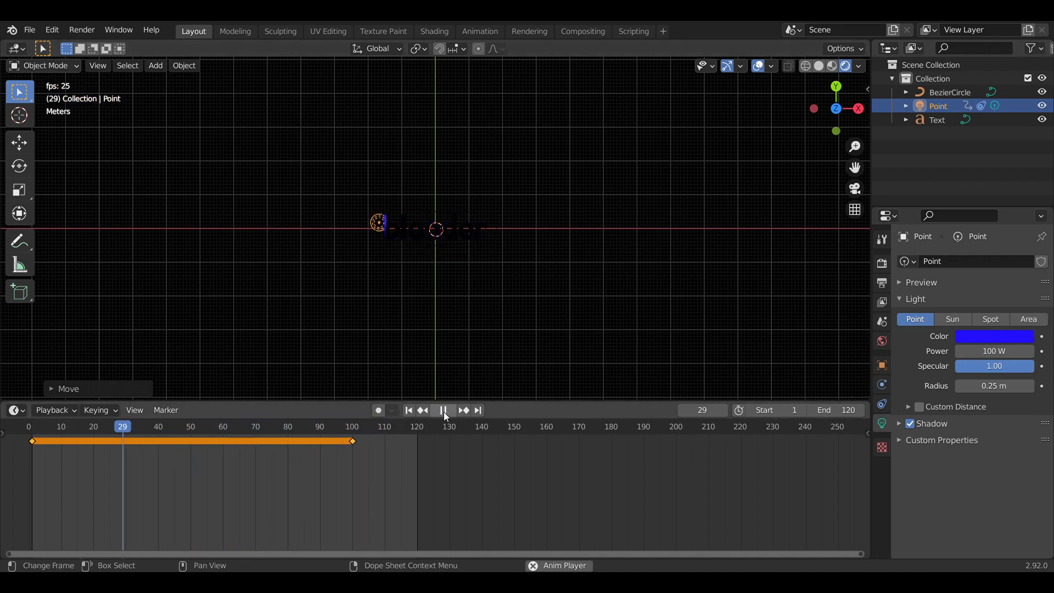
left_click(443, 412)
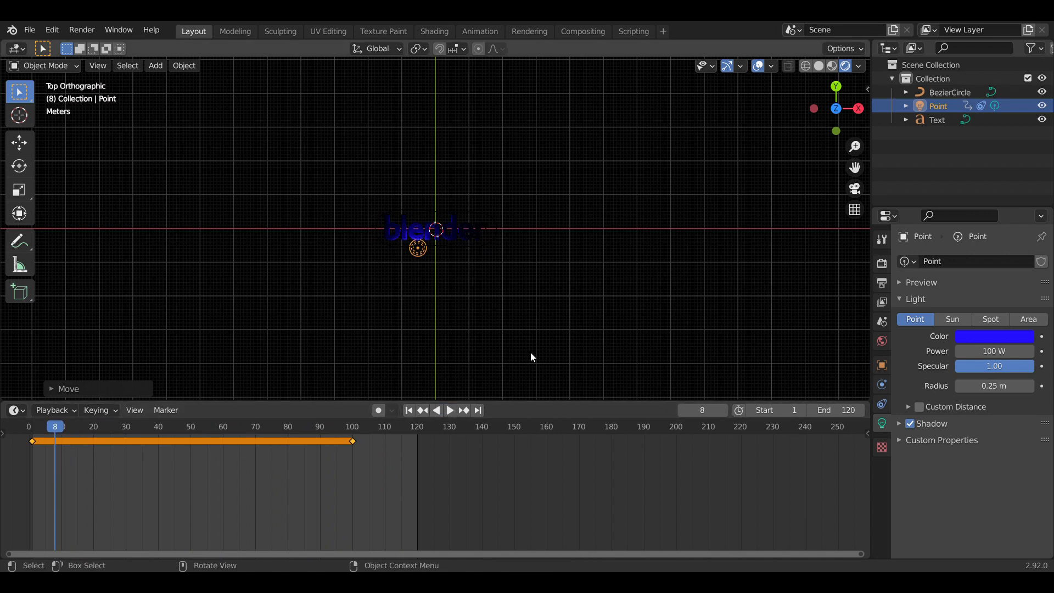
Step: Select the blender text and switch its bevel mode to Object in the geometry settings
left_click(471, 226)
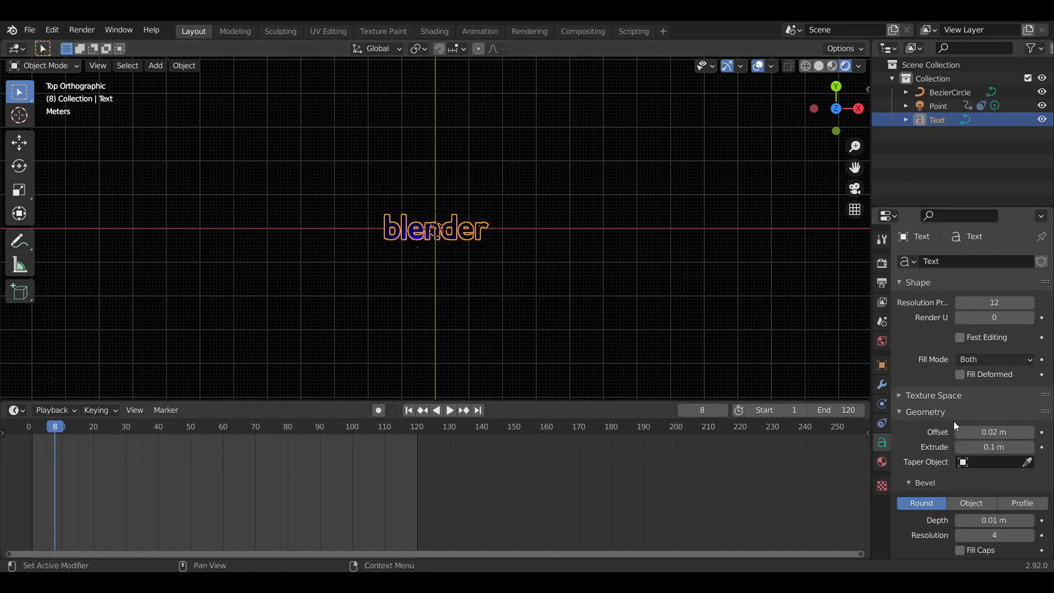
scroll(934, 395, "down", 10)
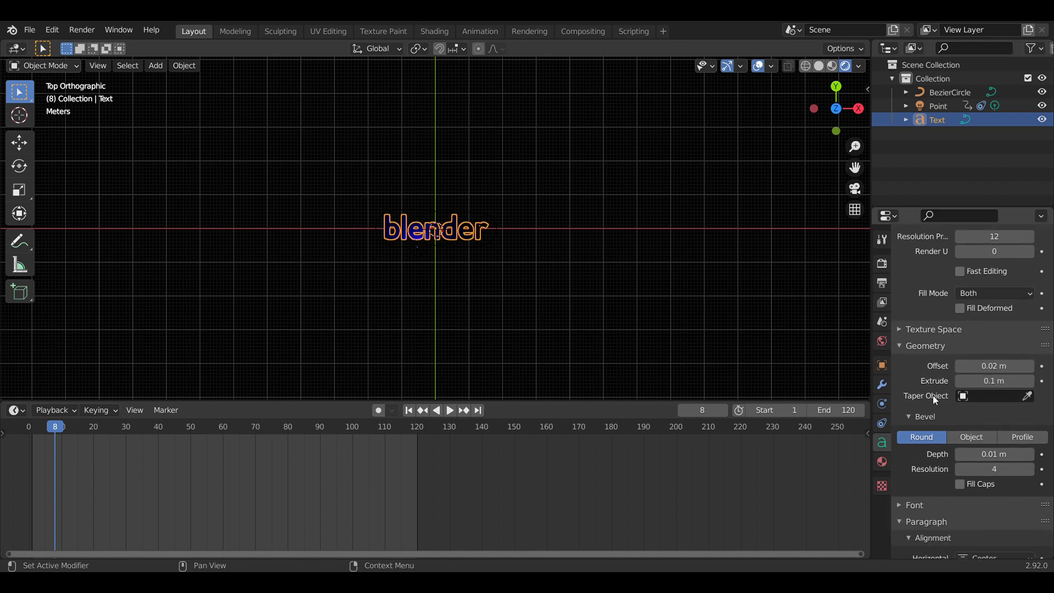
scroll(934, 399, "down", 1)
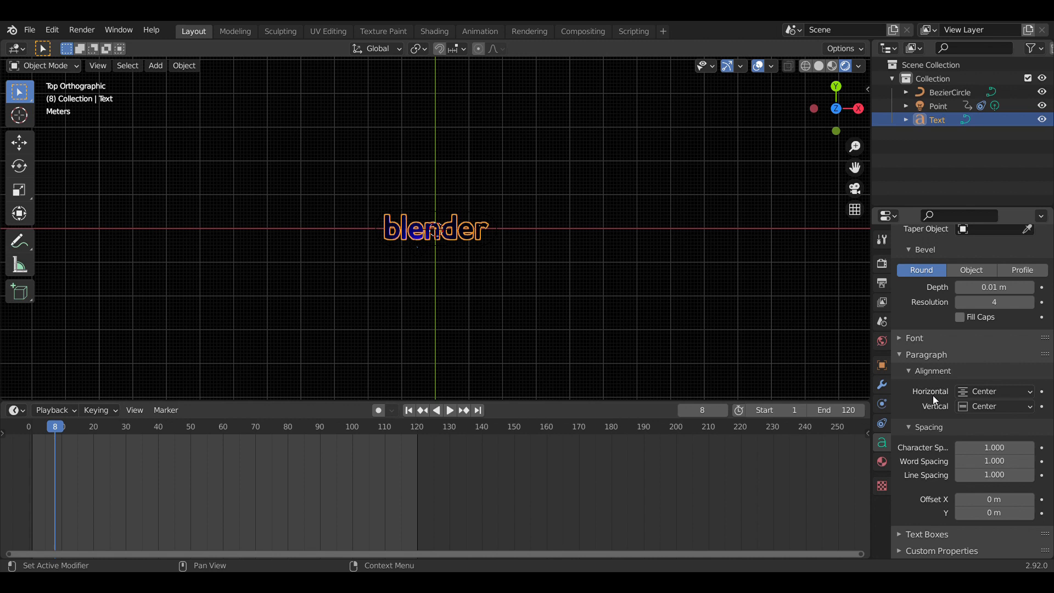
scroll(934, 395, "up", 6)
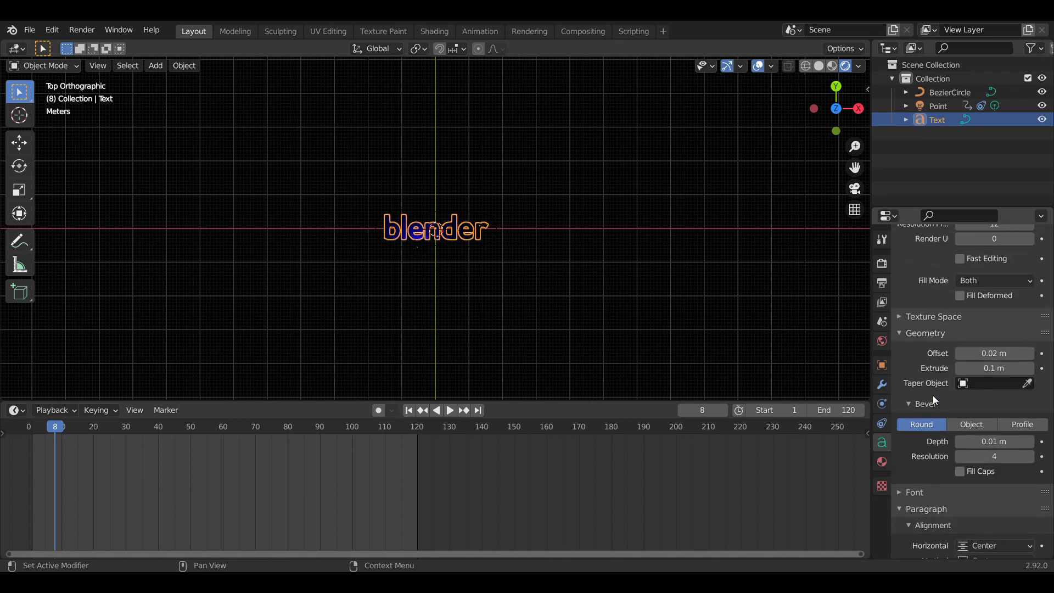
scroll(928, 364, "up", 6)
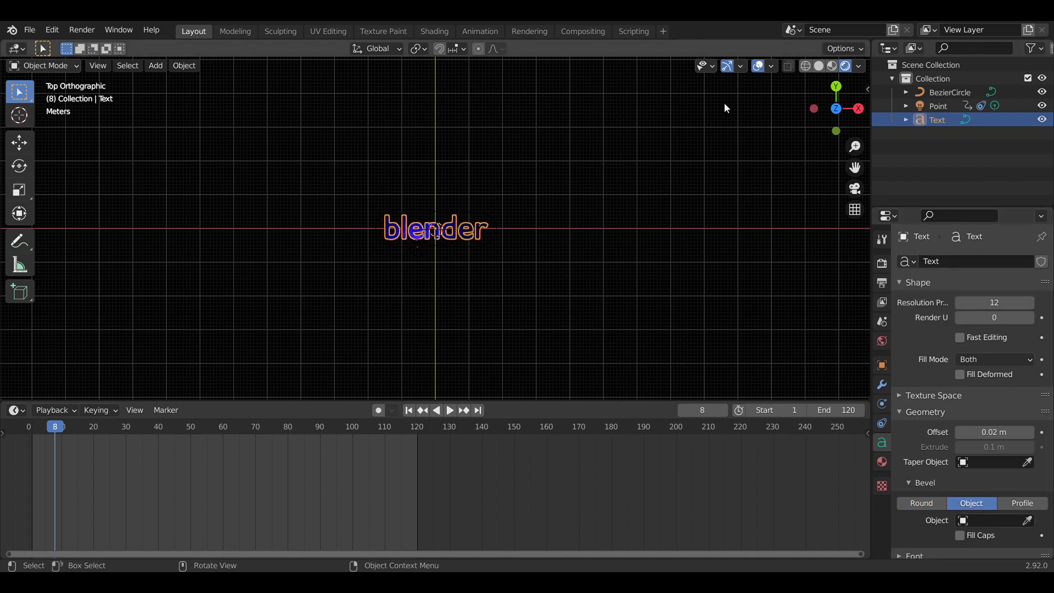
Step: Switch to the Shading workspace in top view and create a new material for the blender text
left_click(442, 32)
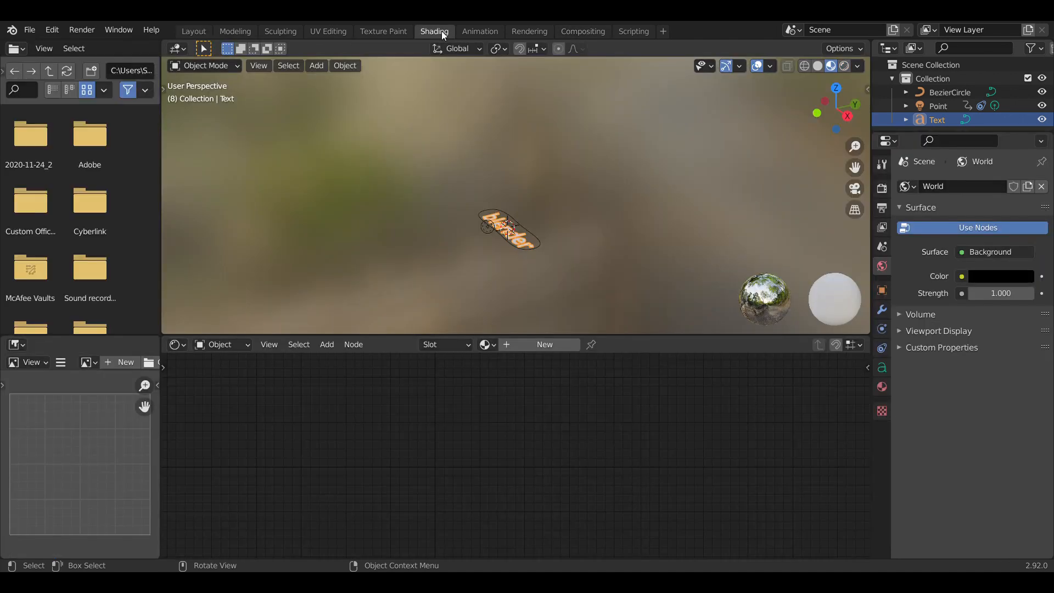
left_click(836, 88)
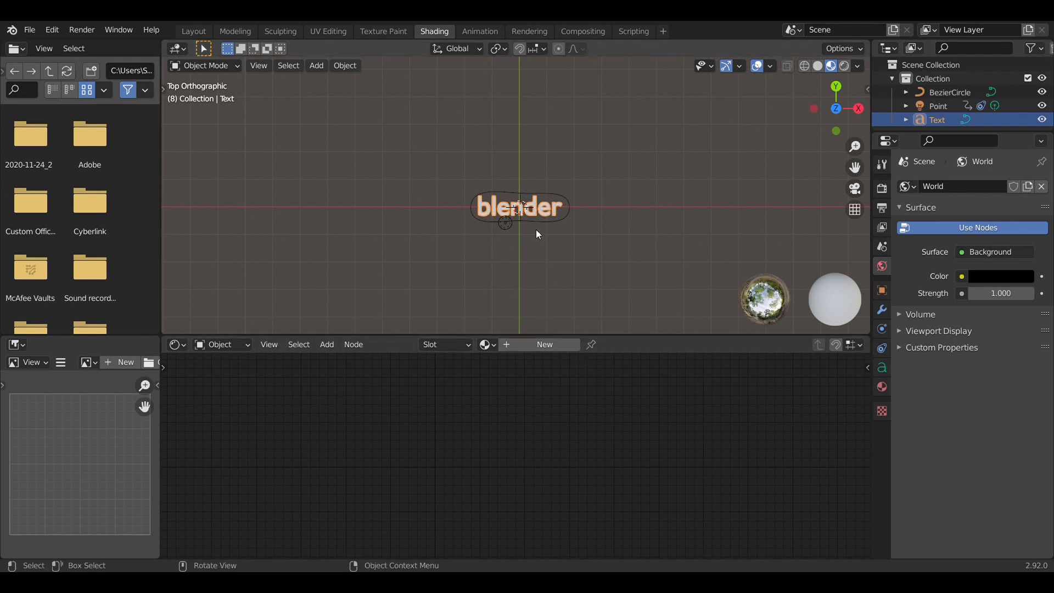
left_click(572, 213, "shift")
left_click(547, 210)
key("ctrl+z")
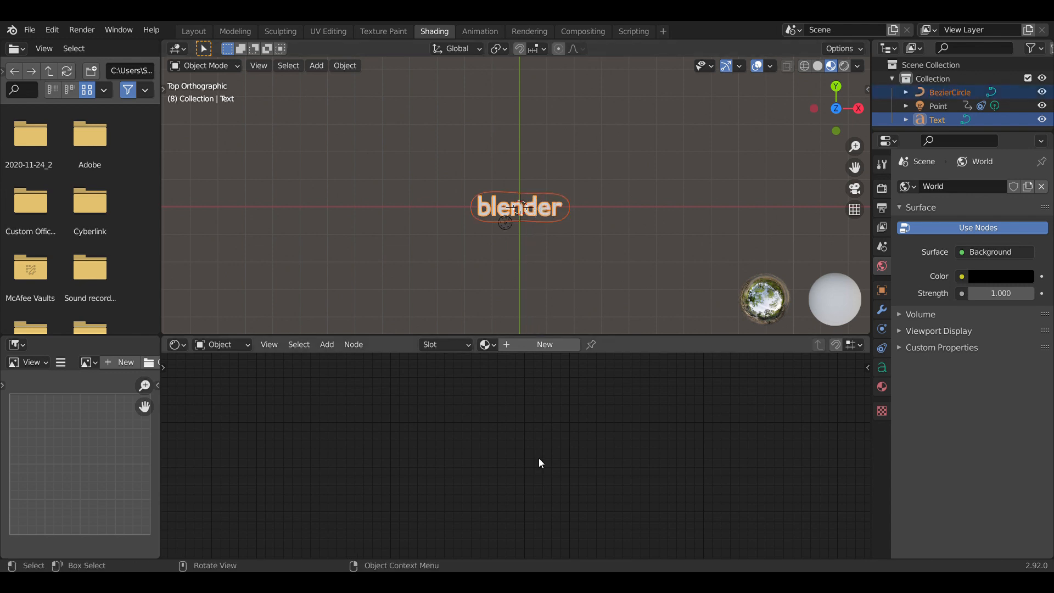
left_click(551, 220)
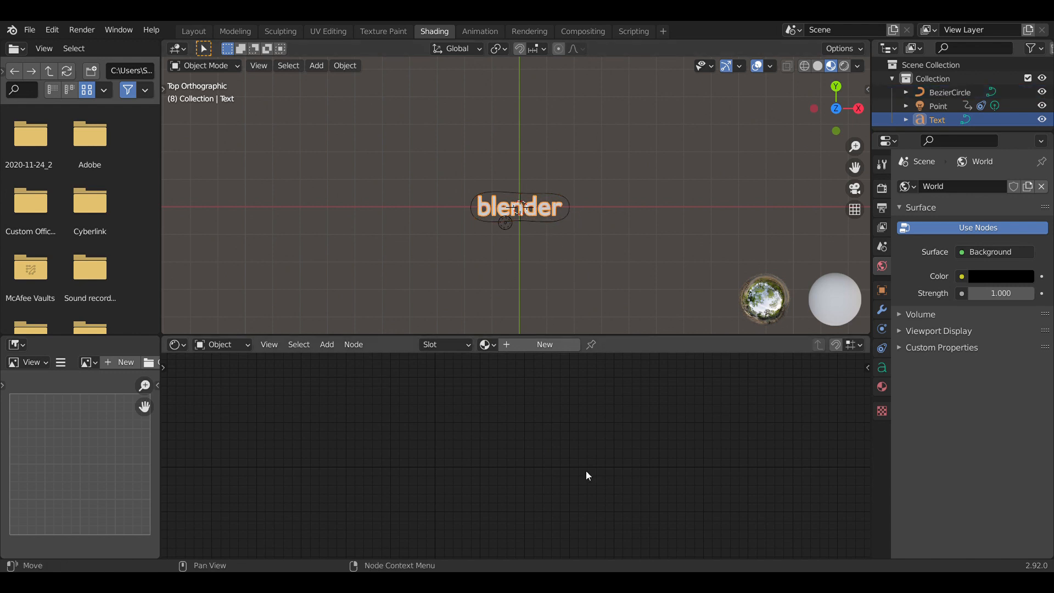
left_click(562, 347)
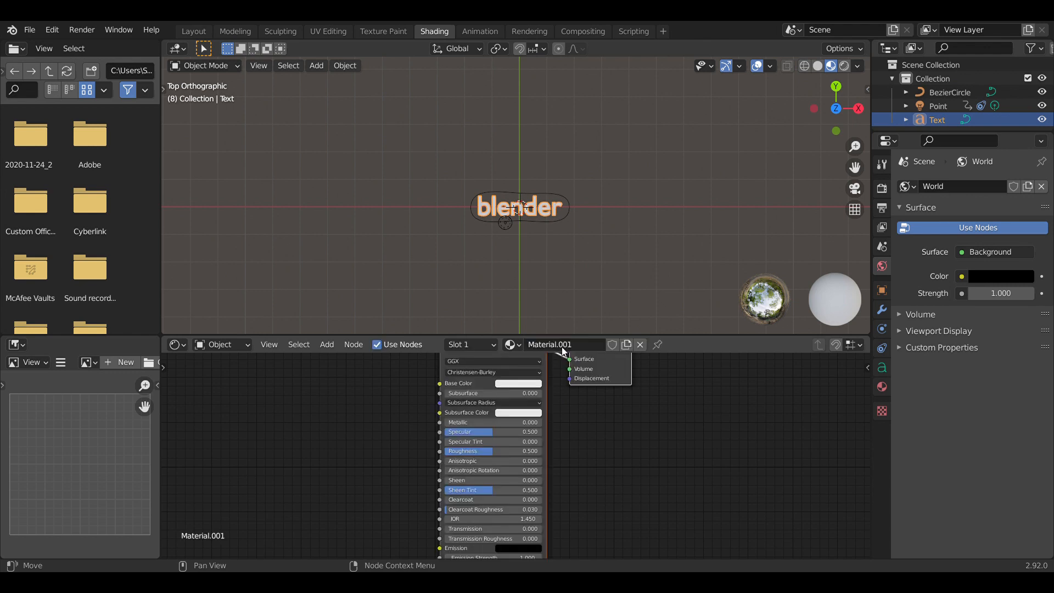
Step: Move the Material Output node farther from the Principled BSDF and insert a Mix Shader node on the link between them
scroll(591, 476, "down", 3)
scroll(591, 477, "up", 1)
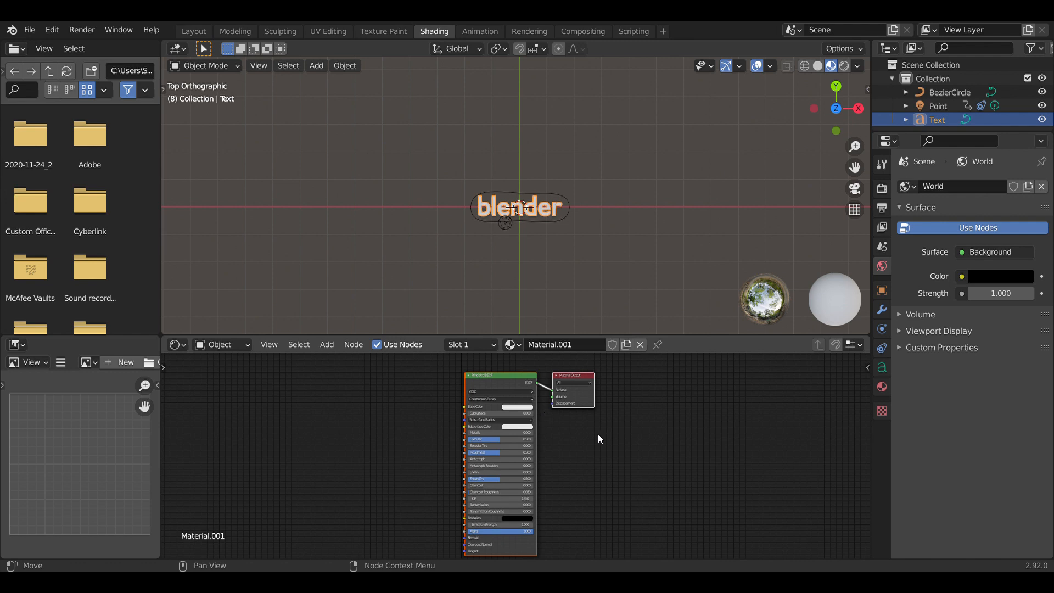
scroll(600, 439, "up", 2)
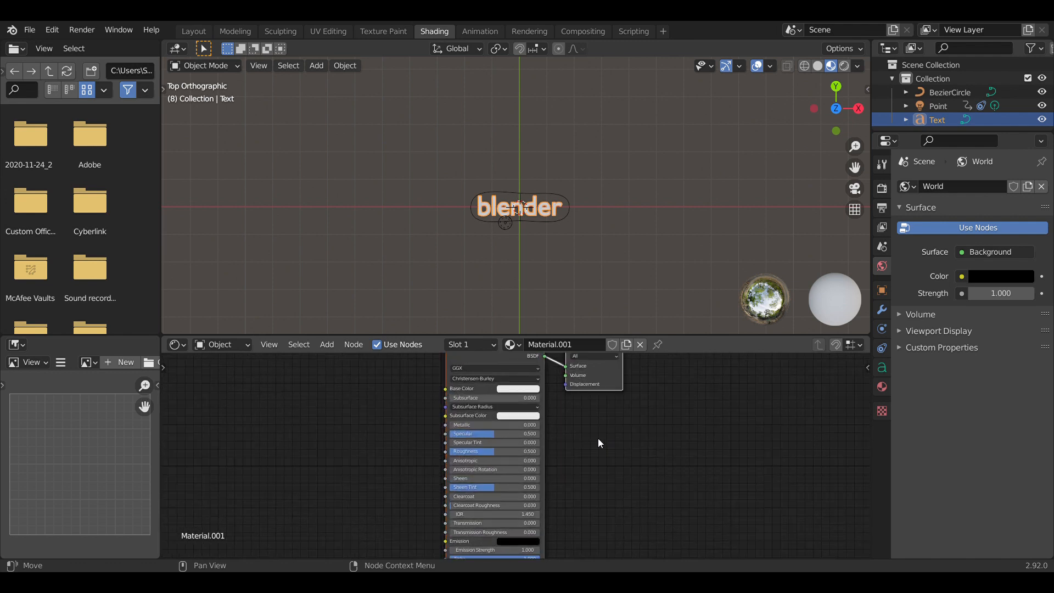
scroll(599, 440, "down", 1)
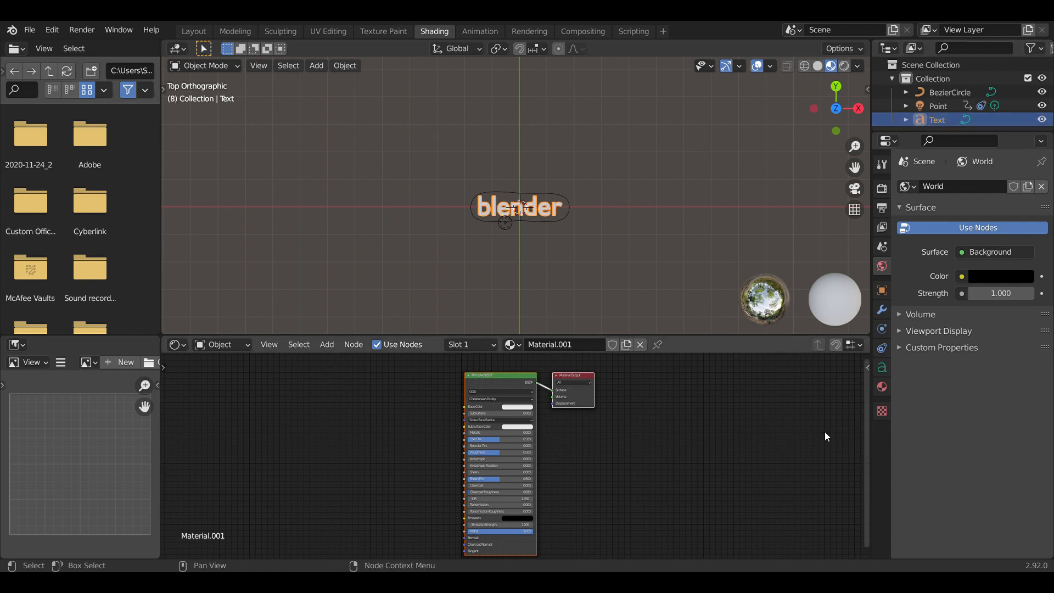
left_click_drag(578, 378, 687, 384)
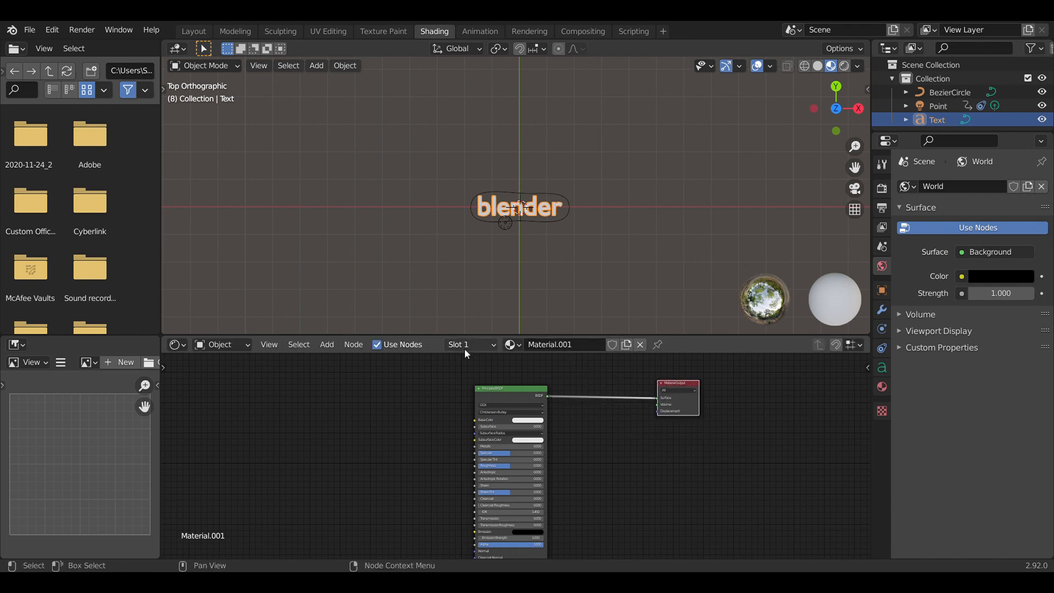
left_click(327, 344)
left_click(344, 358)
type("mix")
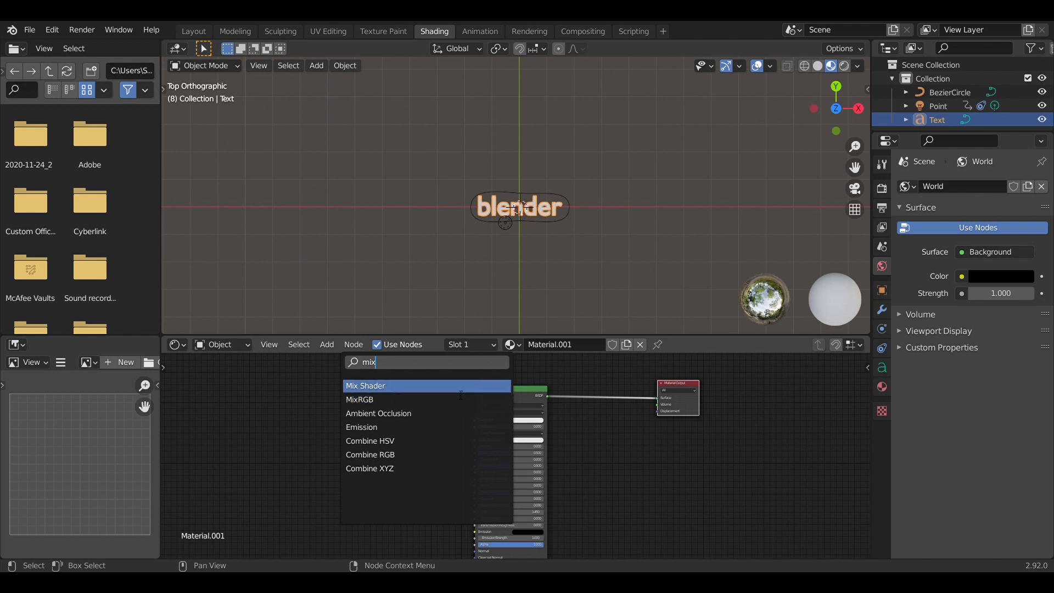
key("Return")
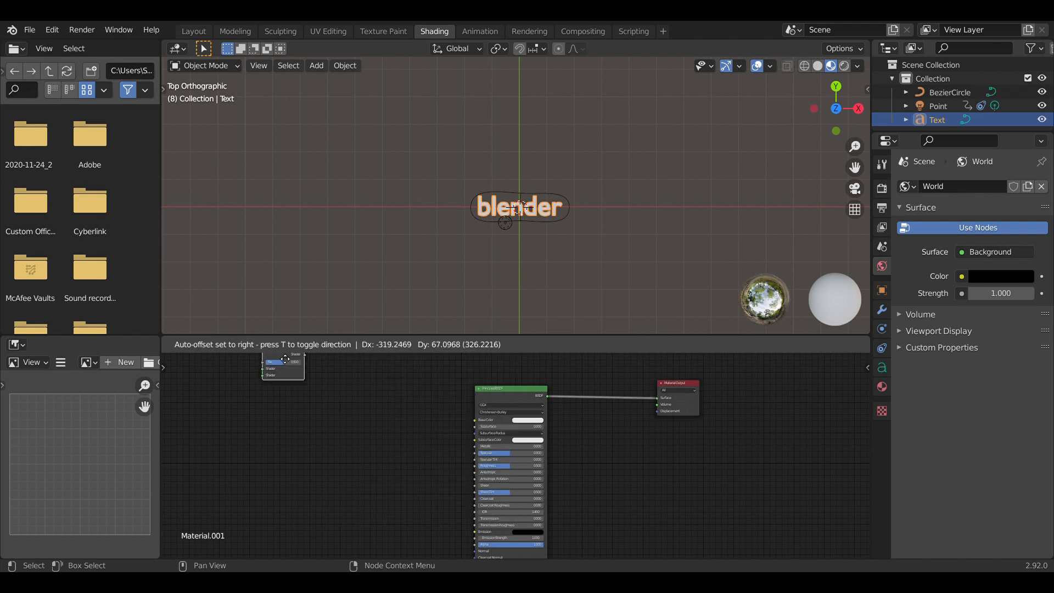
left_click(607, 399)
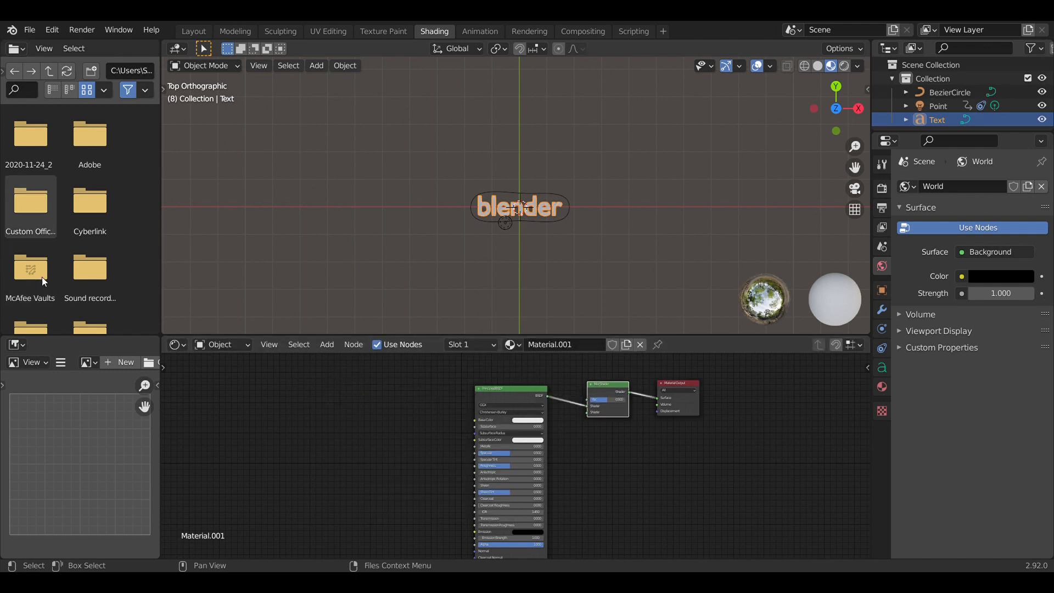
Step: Add a ColorRamp node before the Principled BSDF and connect its Color output to the Roughness input
left_click(328, 344)
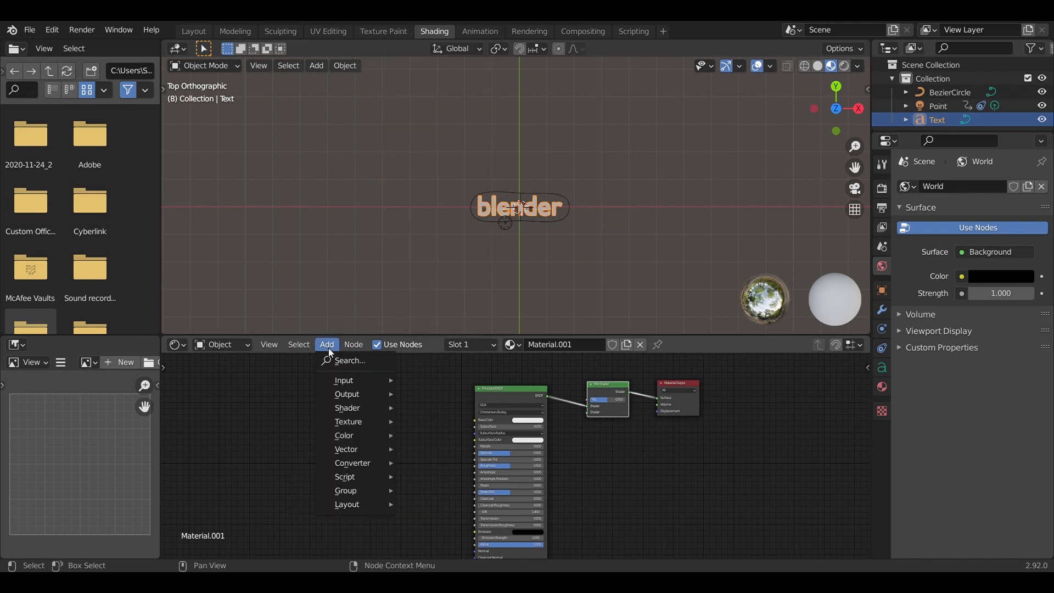
left_click(336, 360)
type("colo")
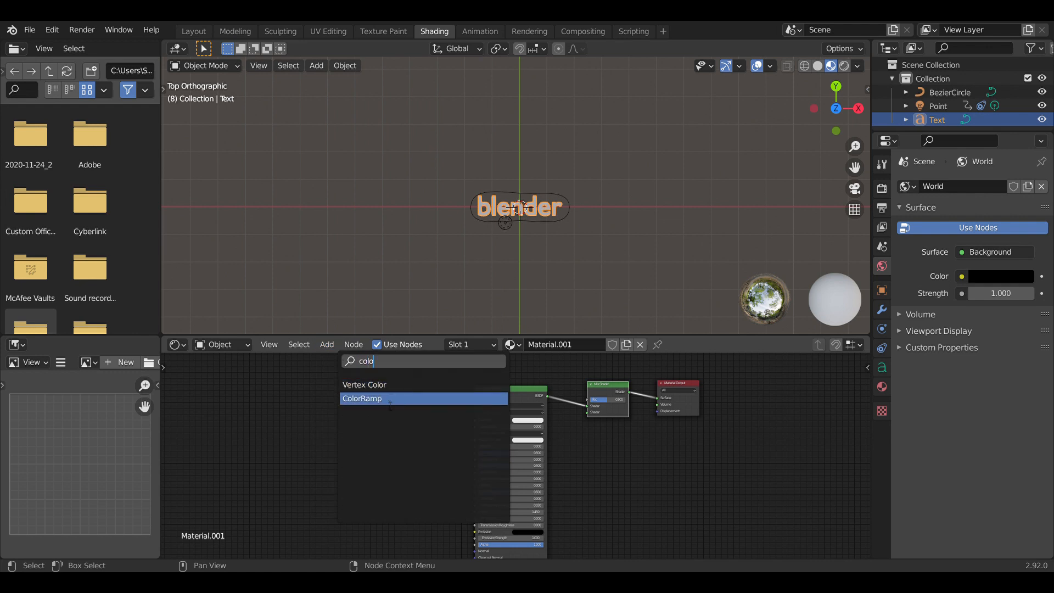
left_click(363, 398)
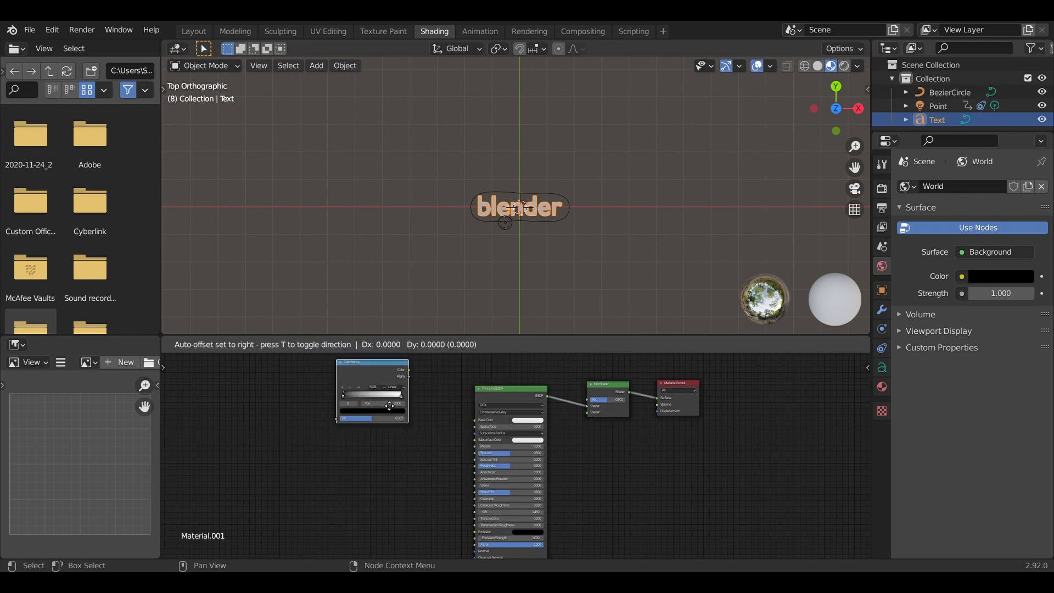
left_click(452, 468)
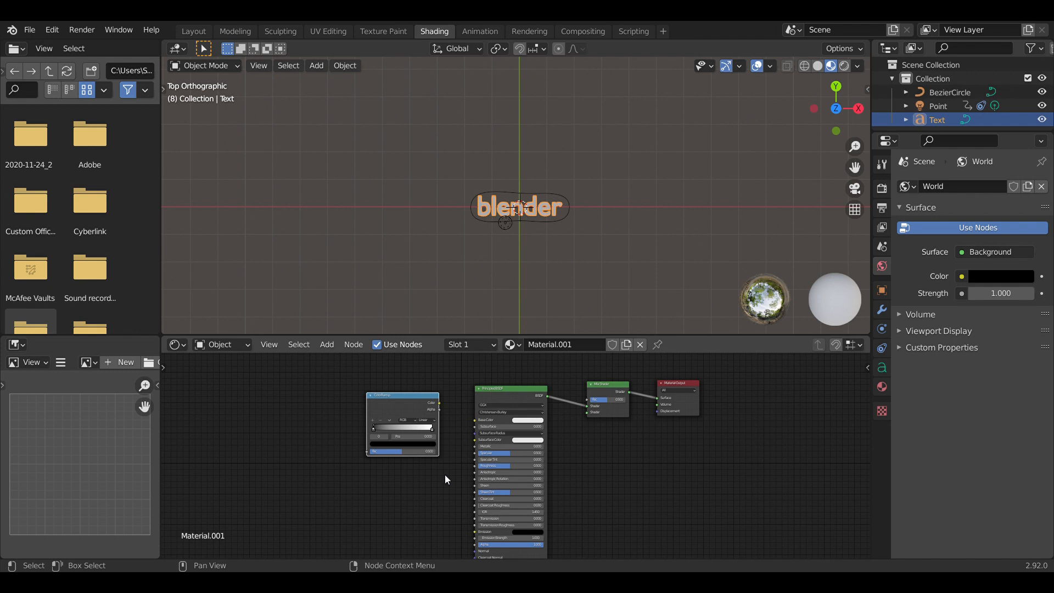
scroll(443, 474, "up", 3)
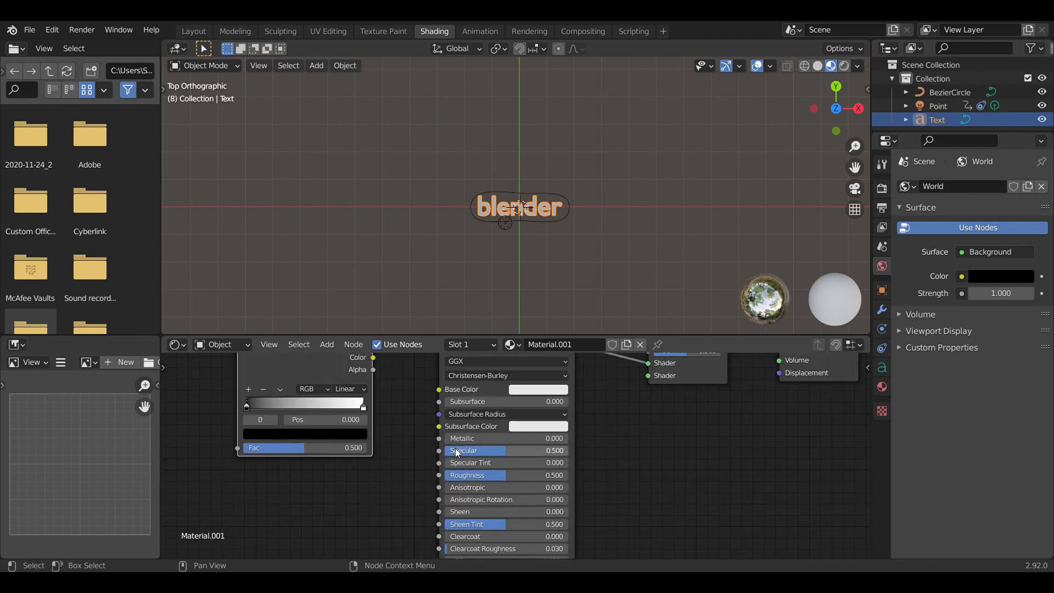
left_click_drag(374, 357, 433, 479)
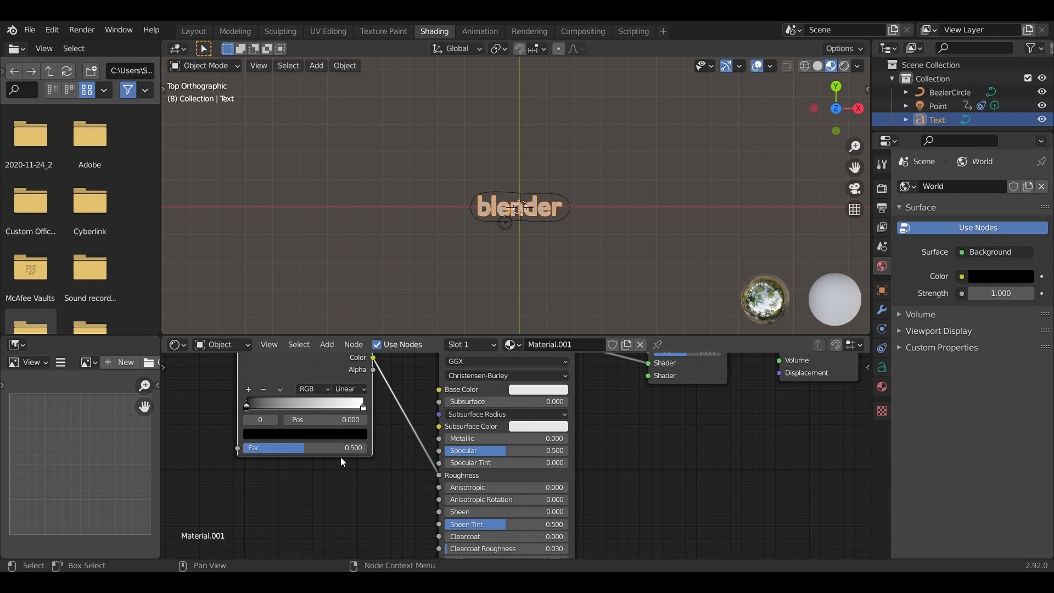
Step: Add a Mapping node and place it ahead of the ColorRamp, leaving room for another node between them
left_click(326, 345)
type("mapp")
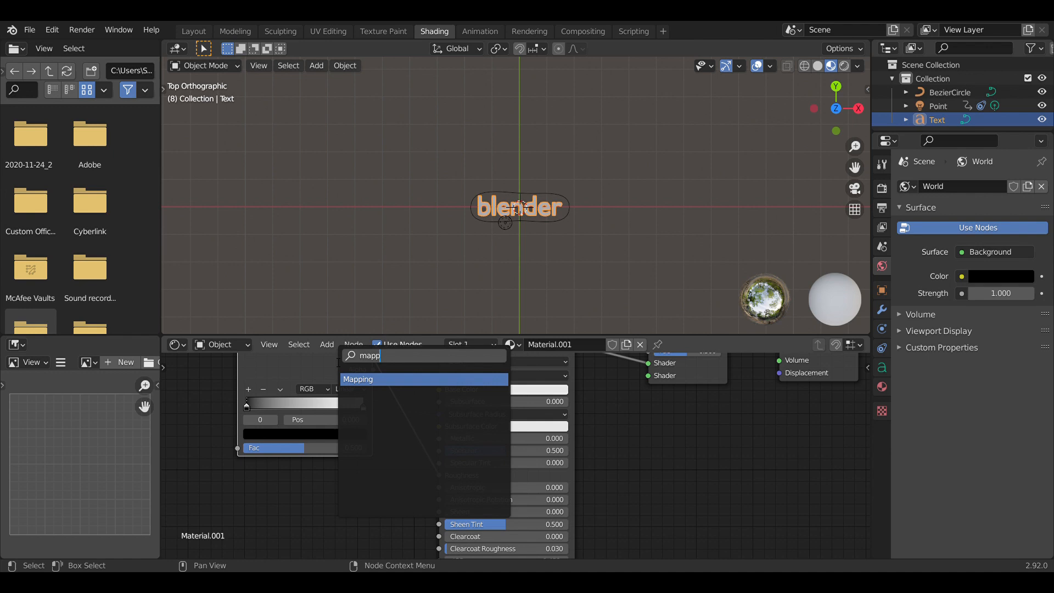
key("Return")
left_click(225, 483)
scroll(459, 490, "down", 2)
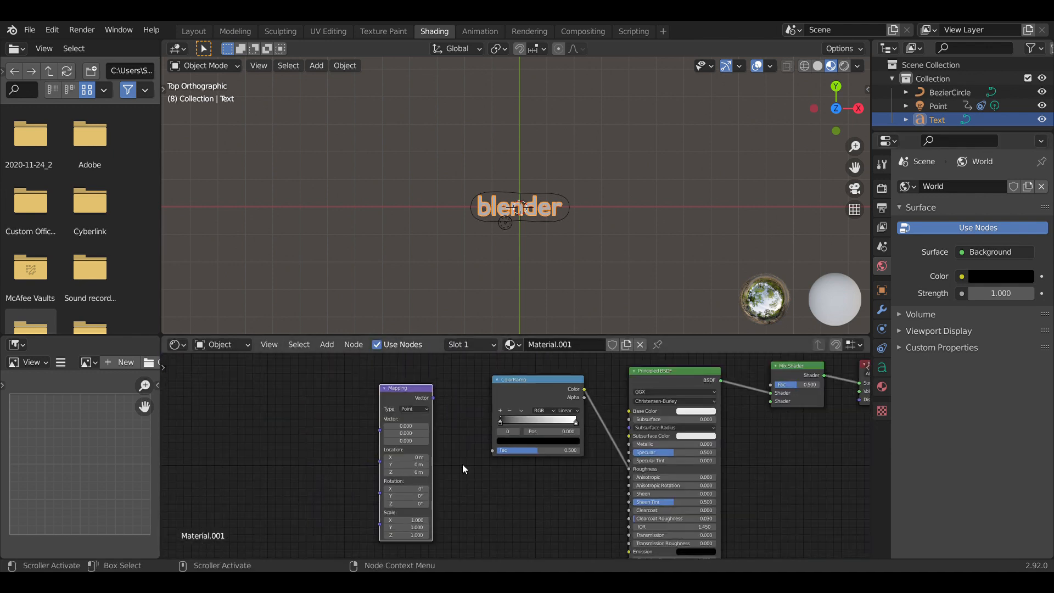
left_click_drag(406, 388, 400, 422)
Step: Add a Noise Texture node between Mapping and ColorRamp, linking the Mapping vector into it and its Color output to the ColorRamp Fac
left_click(326, 344)
left_click(339, 361)
type("noi")
left_click(468, 402)
left_click(531, 425)
left_click_drag(453, 401, 492, 450)
Step: Add a Texture Coordinate node and connect its Object output to the Mapping node's Vector input
left_click(327, 344)
left_click(338, 361)
type("texture")
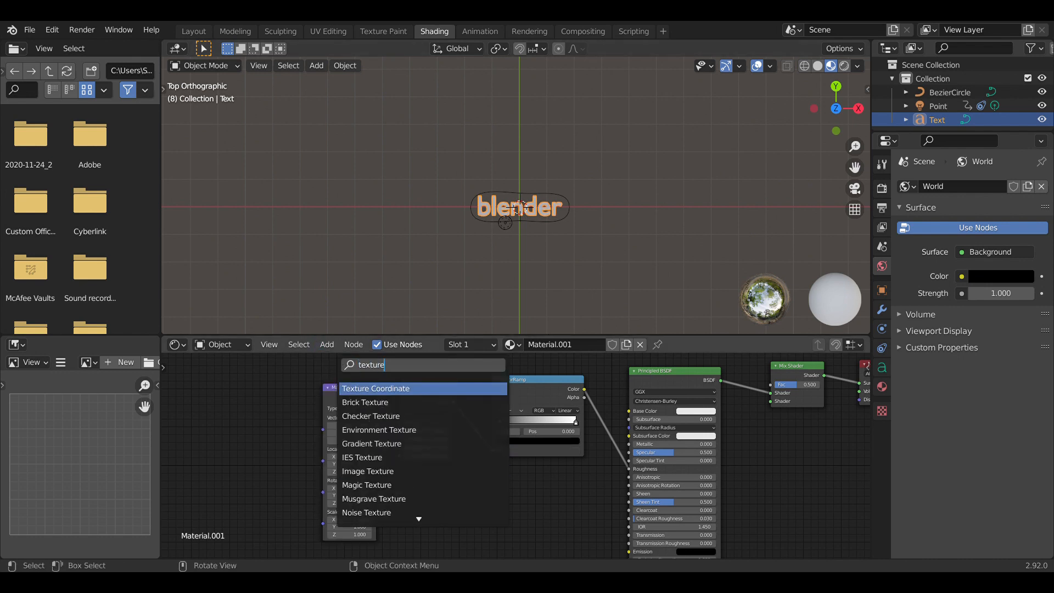
left_click(373, 389)
left_click(282, 448)
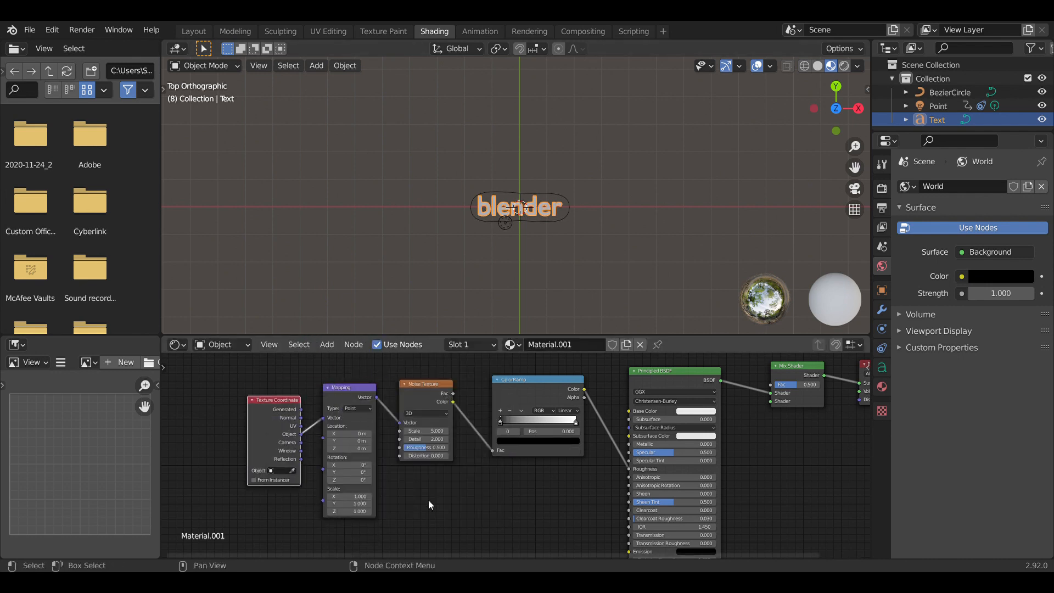
Step: Add a Bump node before the Principled BSDF and connect its Normal output to the shader's Normal input
left_click_drag(392, 553, 560, 558)
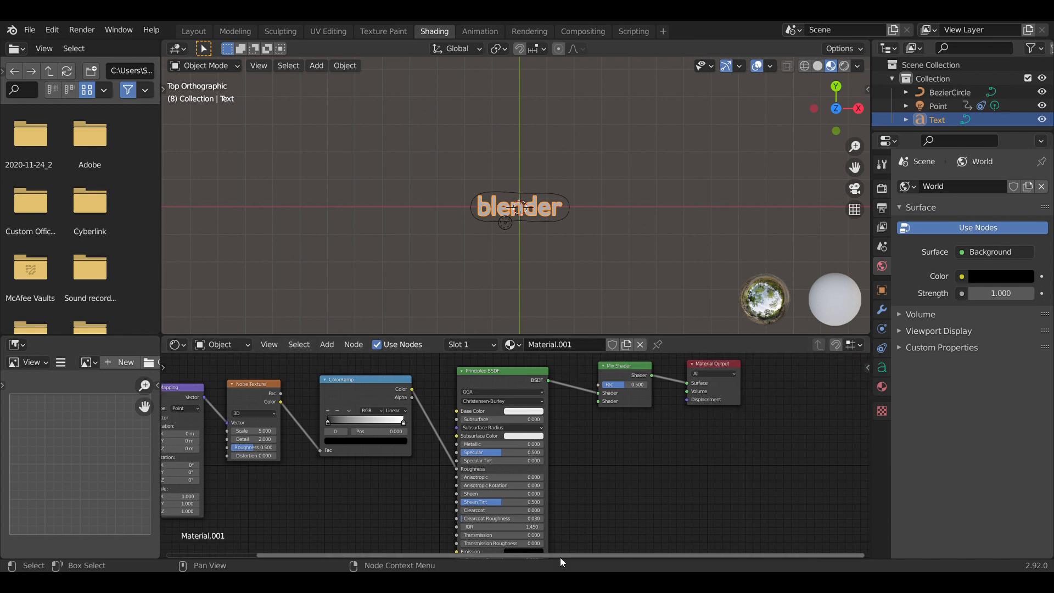
scroll(502, 457, "down", 2)
left_click_drag(867, 425, 867, 486)
scroll(512, 459, "up", 5)
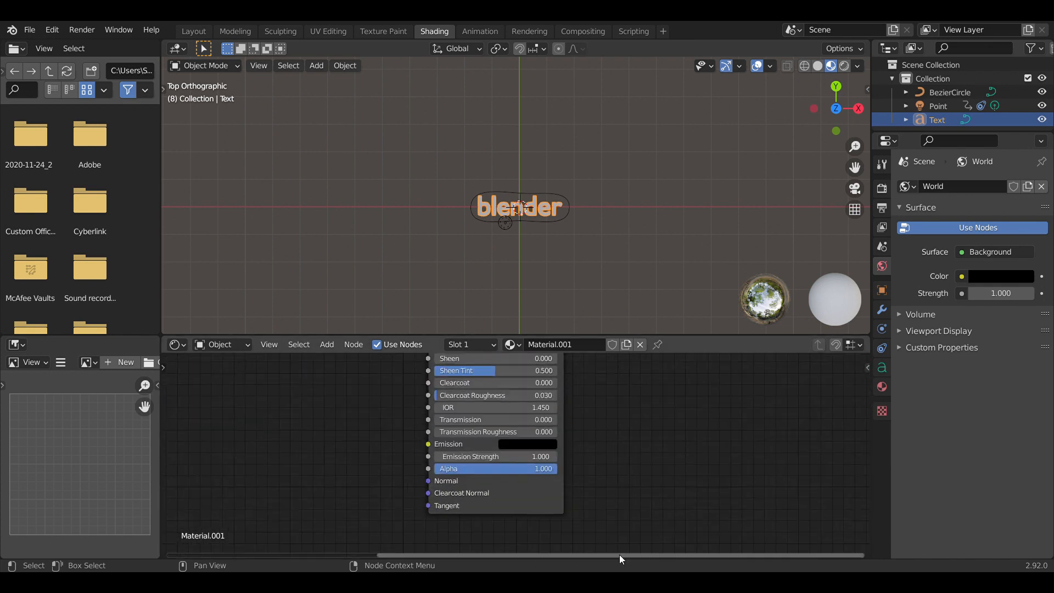
left_click_drag(619, 555, 524, 555)
scroll(516, 454, "down", 1)
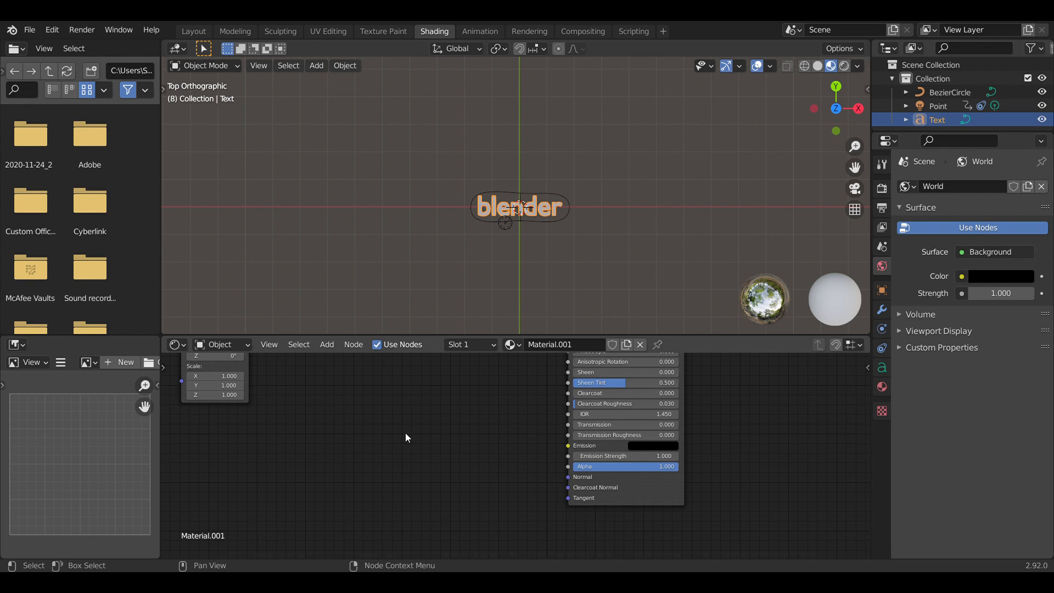
left_click(326, 346)
left_click(352, 360)
type("bum")
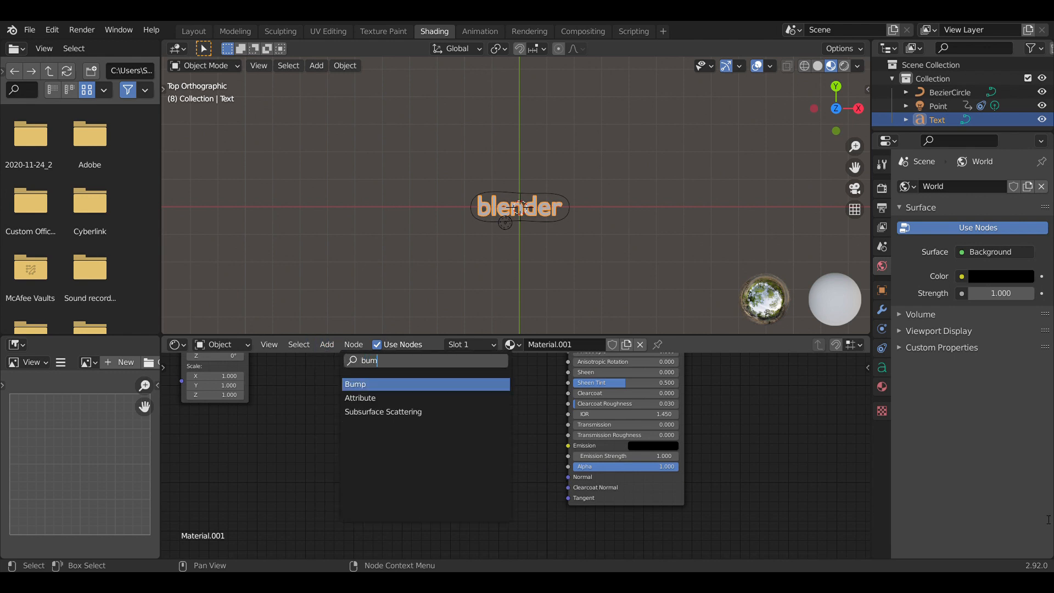
left_click(470, 388)
left_click(466, 417)
left_click_drag(501, 421, 569, 477)
Step: Add a ColorRamp before the Bump node, linking its Color to the Bump Height and feeding its Fac from the Noise Texture
left_click(327, 346)
left_click(343, 360)
type("colo")
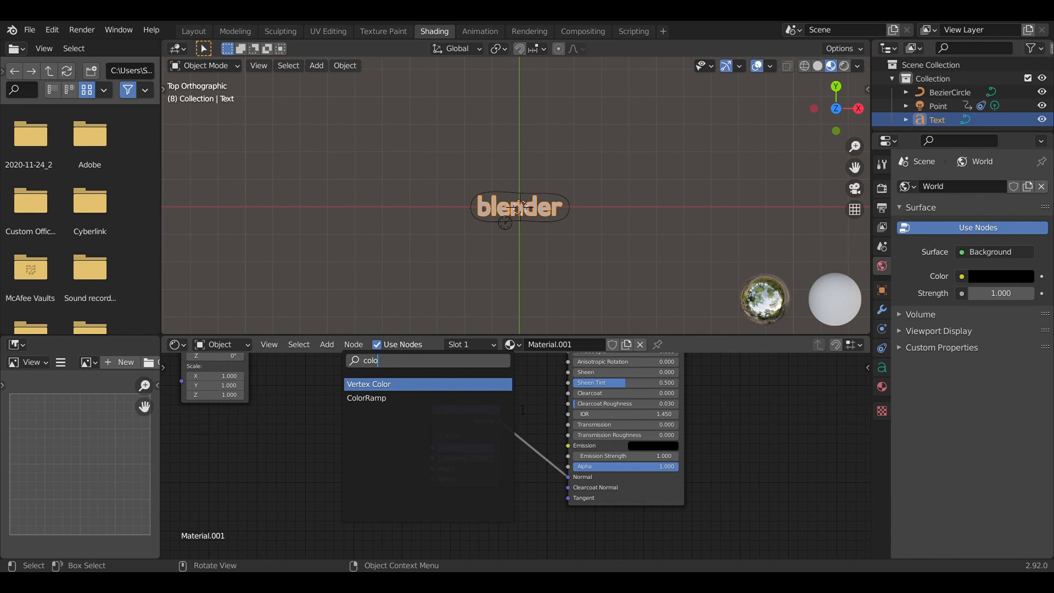
left_click(366, 398)
left_click(364, 456)
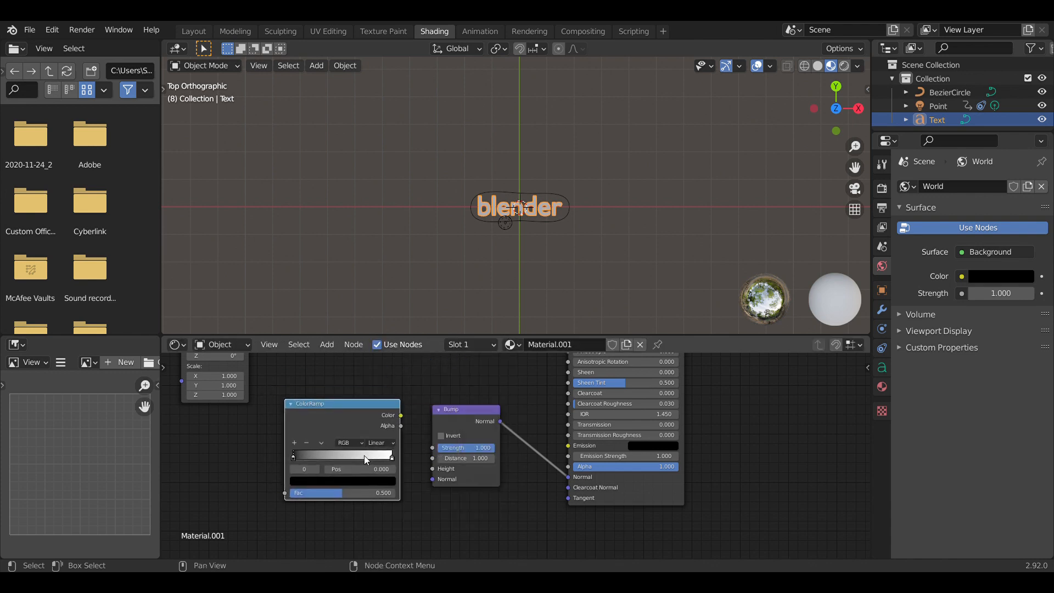
left_click_drag(401, 416, 432, 470)
scroll(361, 487, "down", 4)
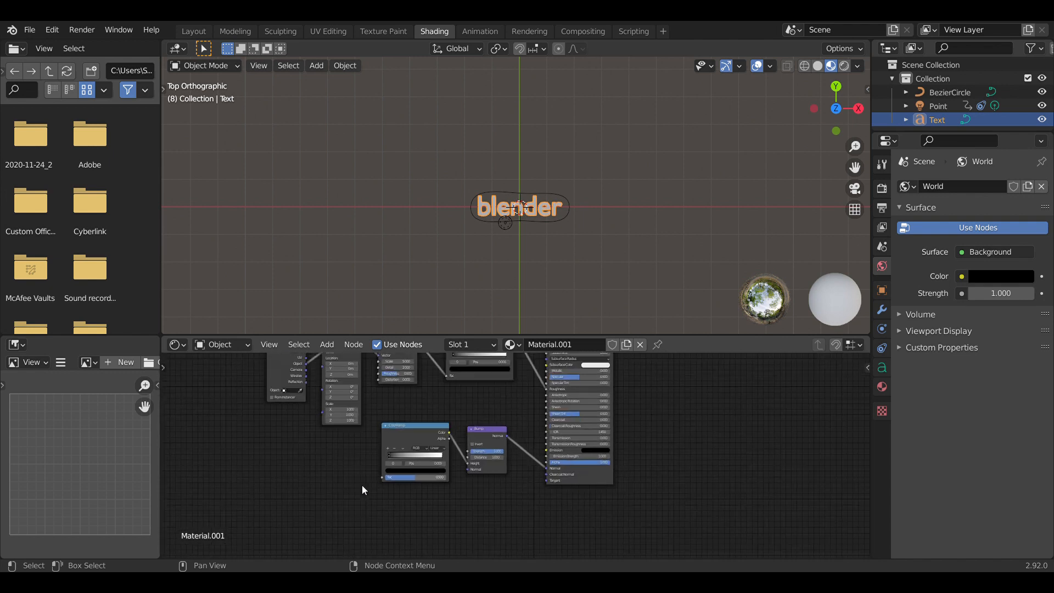
scroll(361, 485, "down", 1)
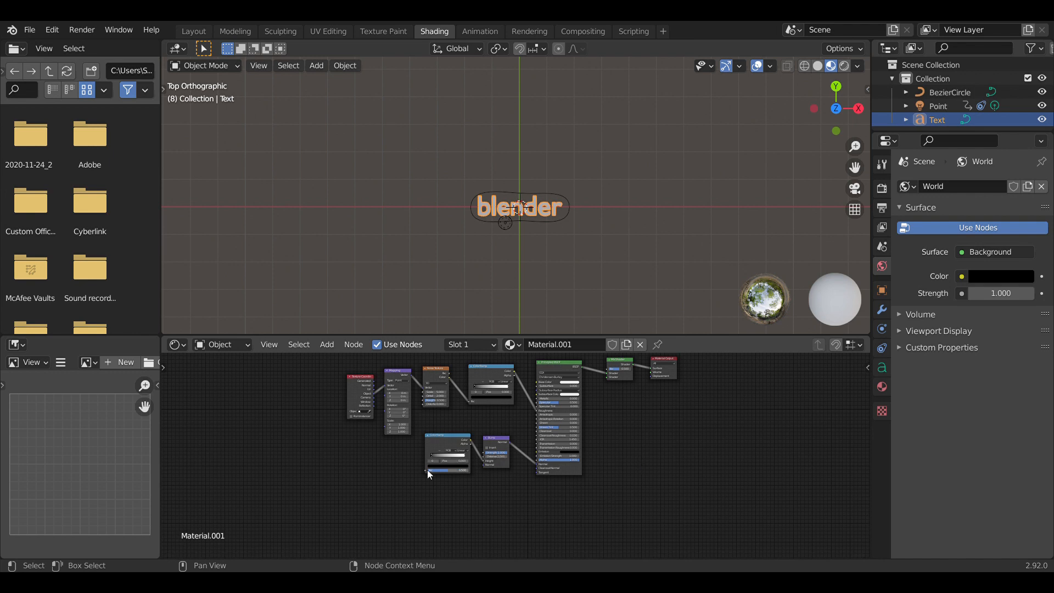
left_click_drag(425, 470, 449, 373)
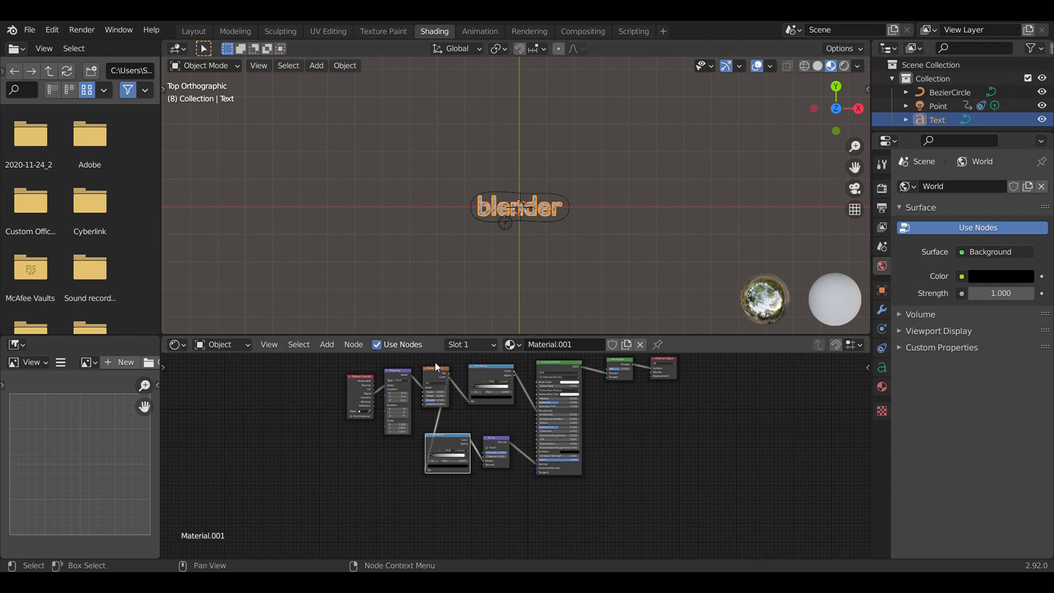
Step: Add an Emission node below the Mix Shader and connect its Emission output to the second Shader input
left_click(328, 345)
left_click(352, 358)
type("emi")
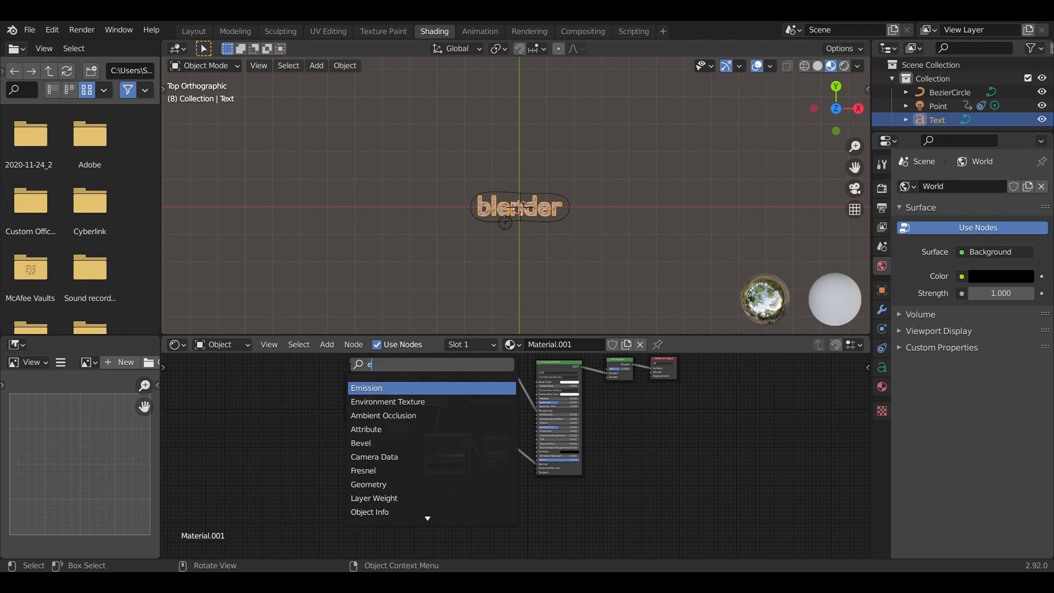
left_click(375, 389)
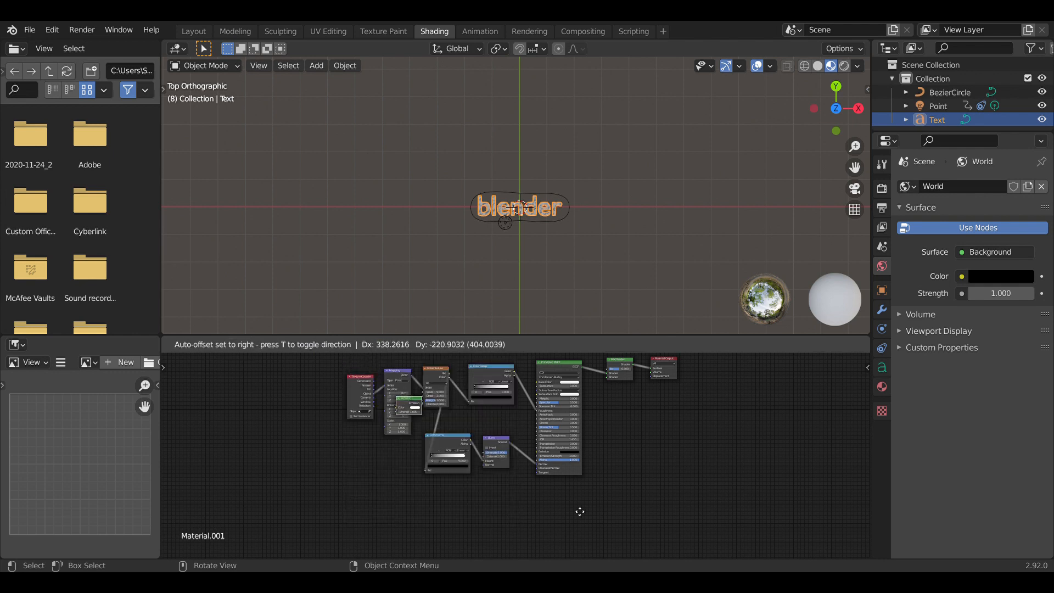
left_click(615, 563)
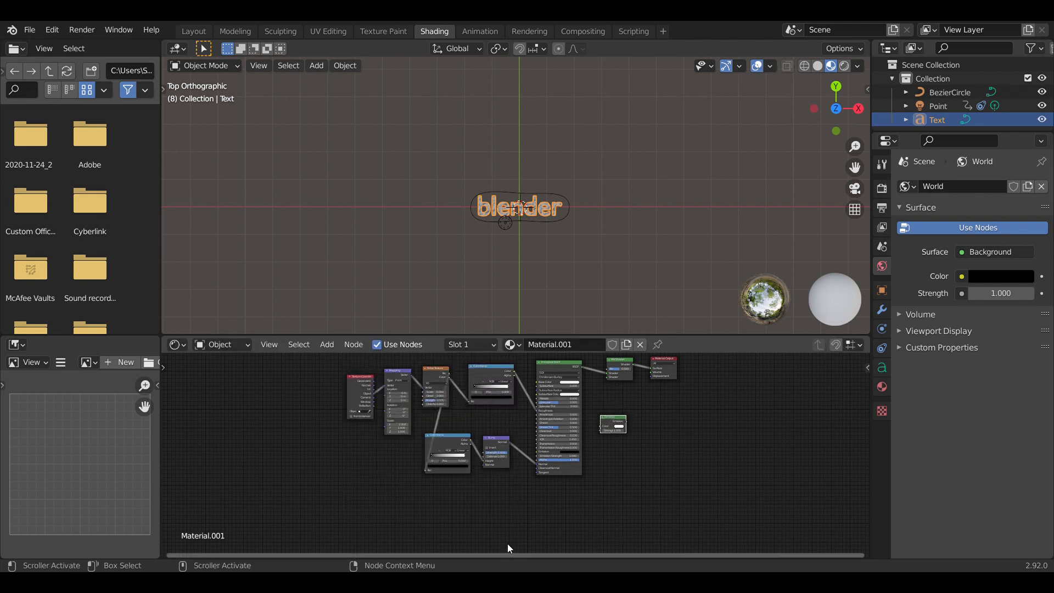
left_click_drag(629, 421, 597, 376)
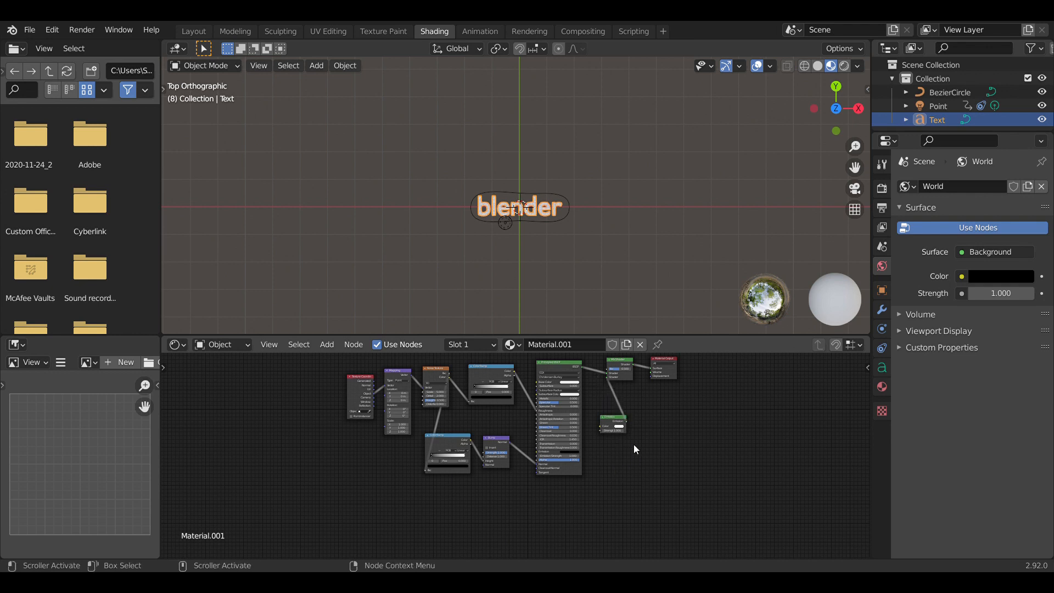
Step: Set the Emission node's color to blue
left_click(619, 427)
left_click_drag(629, 396, 624, 378)
left_click(619, 427)
left_click(643, 386)
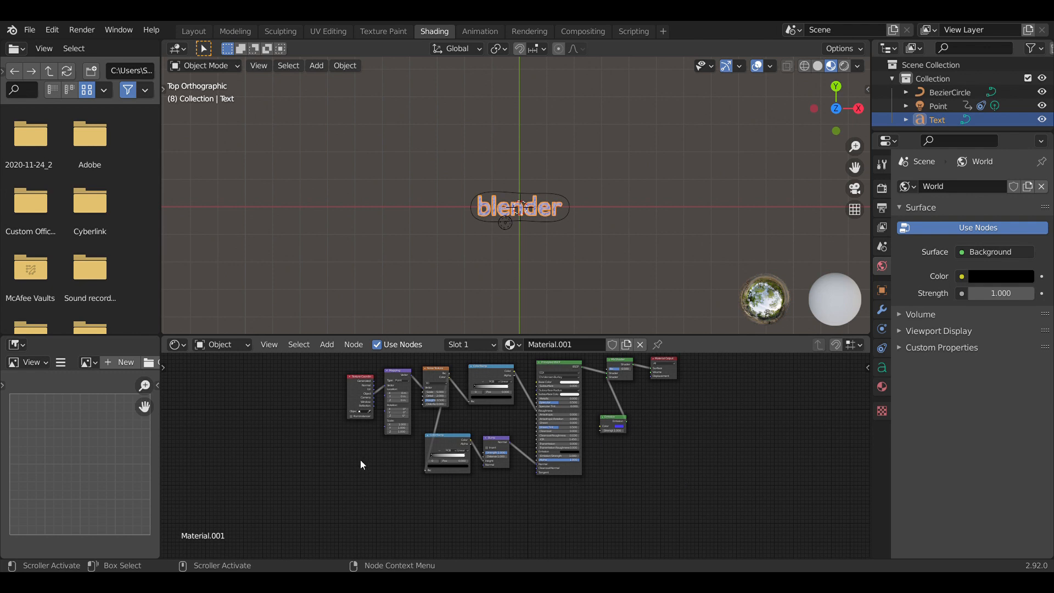
Step: Set the Principled BSDF's Base Color to turquoise and its Subsurface Color to pinkish red
left_click(567, 383)
mouse_move(582, 343)
left_mouse_down()
mouse_move(581, 329)
mouse_move(585, 345)
mouse_move(569, 350)
left_mouse_up()
left_click(575, 394)
left_click(572, 365)
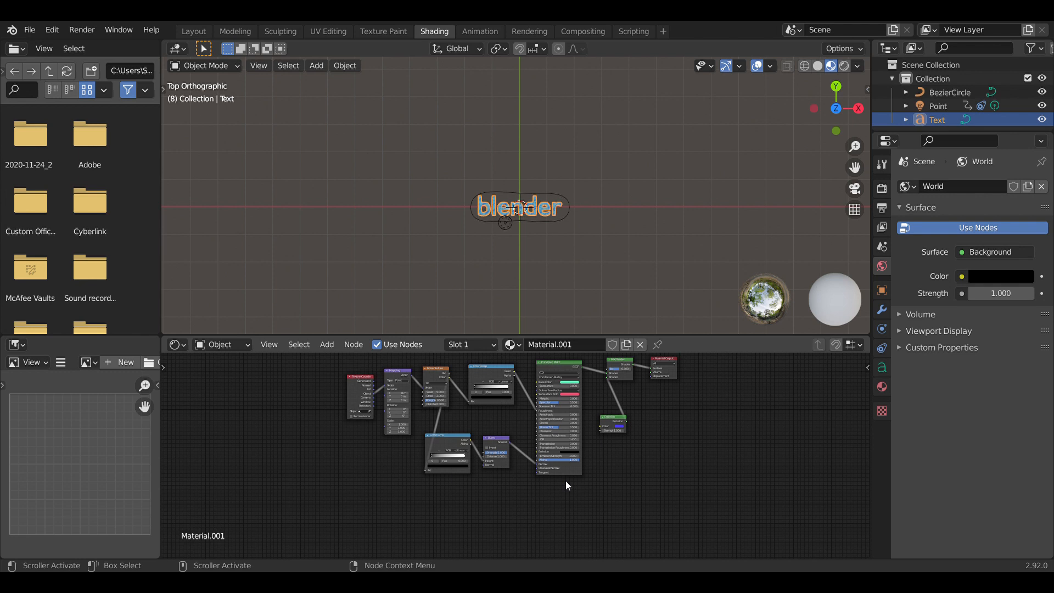
Step: Duplicate the Texture Coordinate, Mapping, Noise Texture and ColorRamp chain and place the copy above the original nodes
scroll(566, 480, "down", 4)
key("b")
left_click_drag(505, 406, 411, 422)
right_click(456, 404)
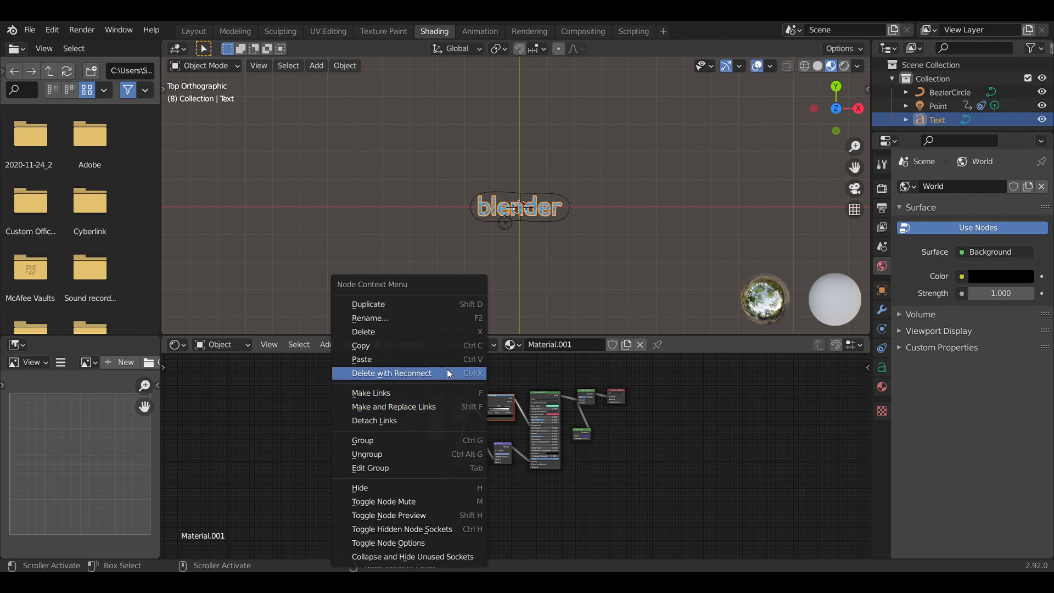
left_click(404, 303)
left_click(466, 426)
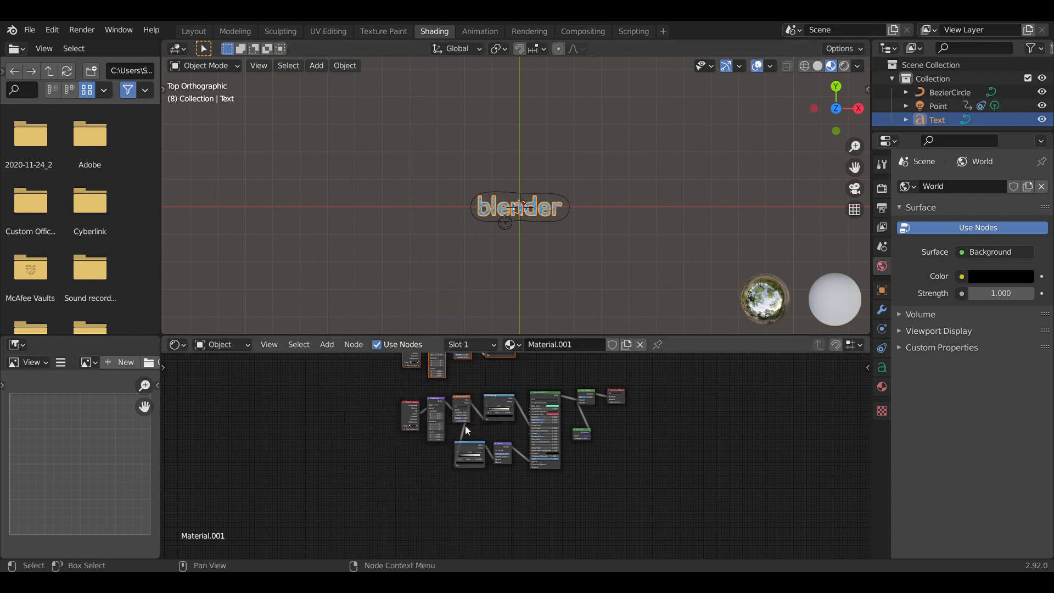
Step: Duplicate a ColorRamp, place it after the upper chain, and connect the upper chain's ColorRamp Color to its Fac
right_click(502, 396)
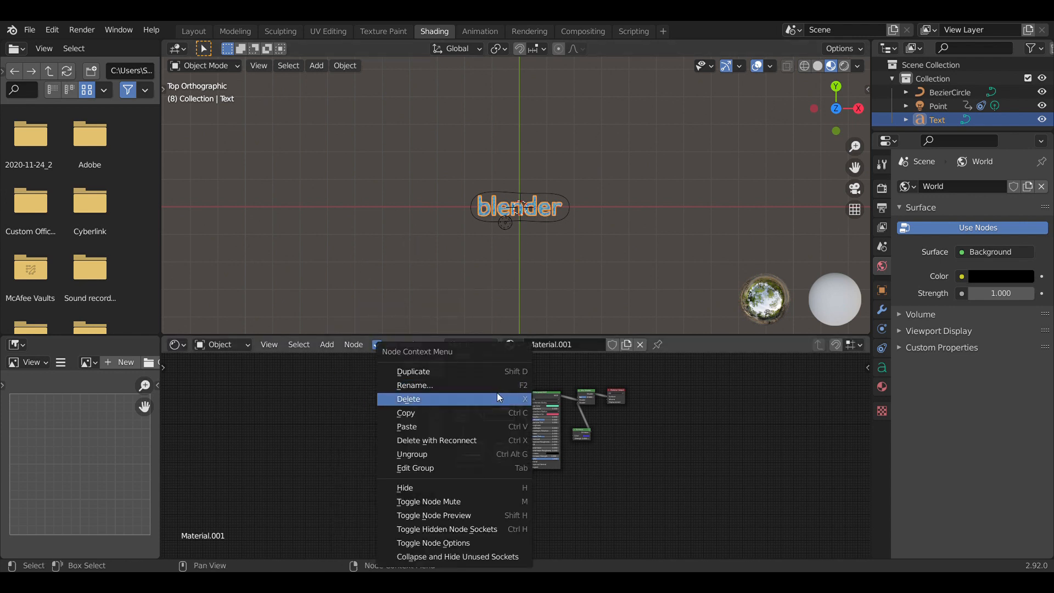
left_click(417, 371)
left_click(554, 522)
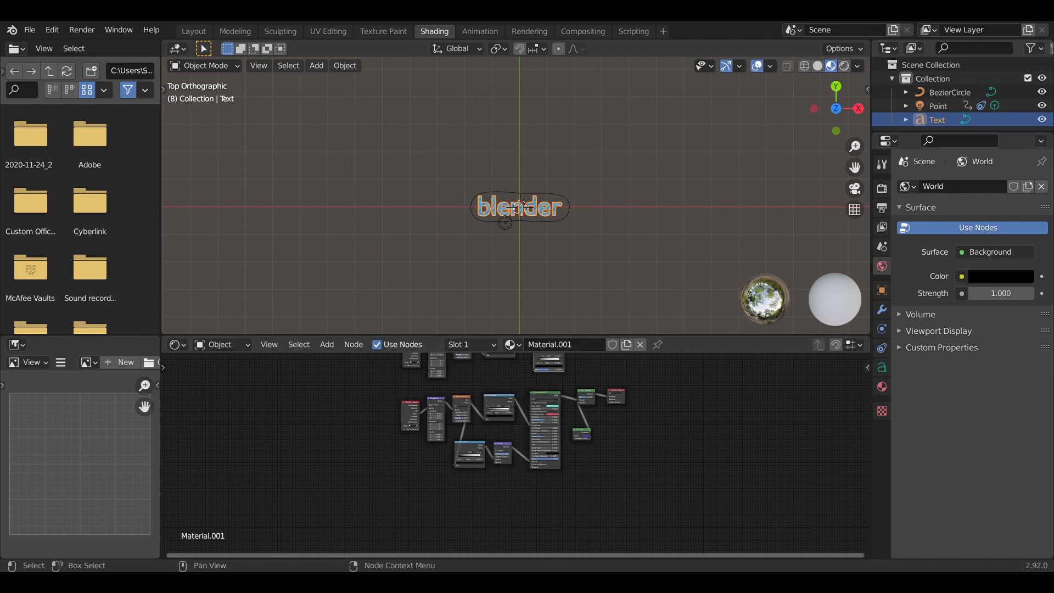
scroll(502, 489, "up", 1)
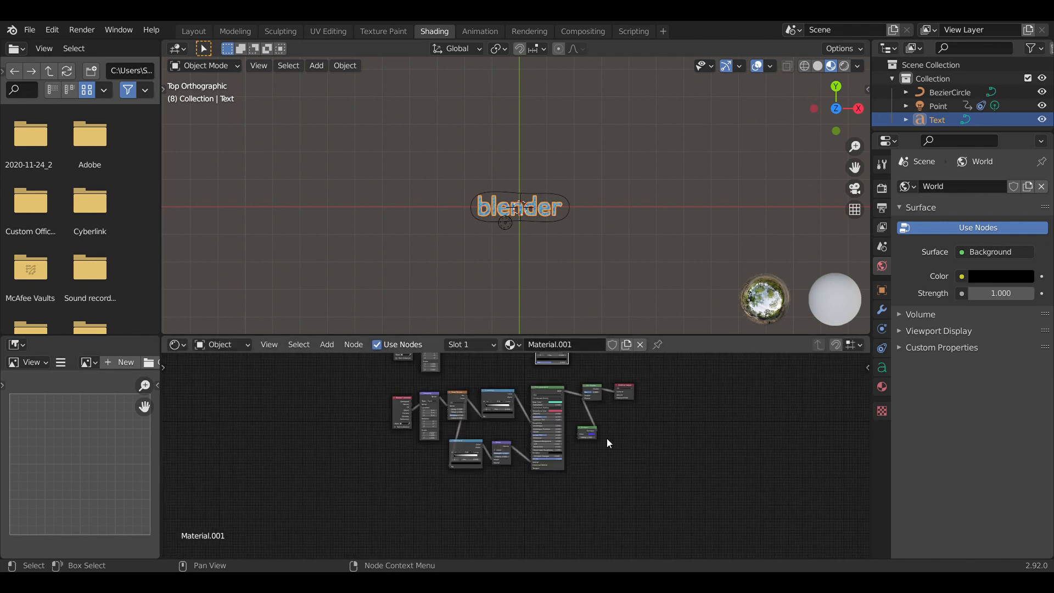
scroll(607, 440, "up", 8)
left_click_drag(866, 481, 854, 370)
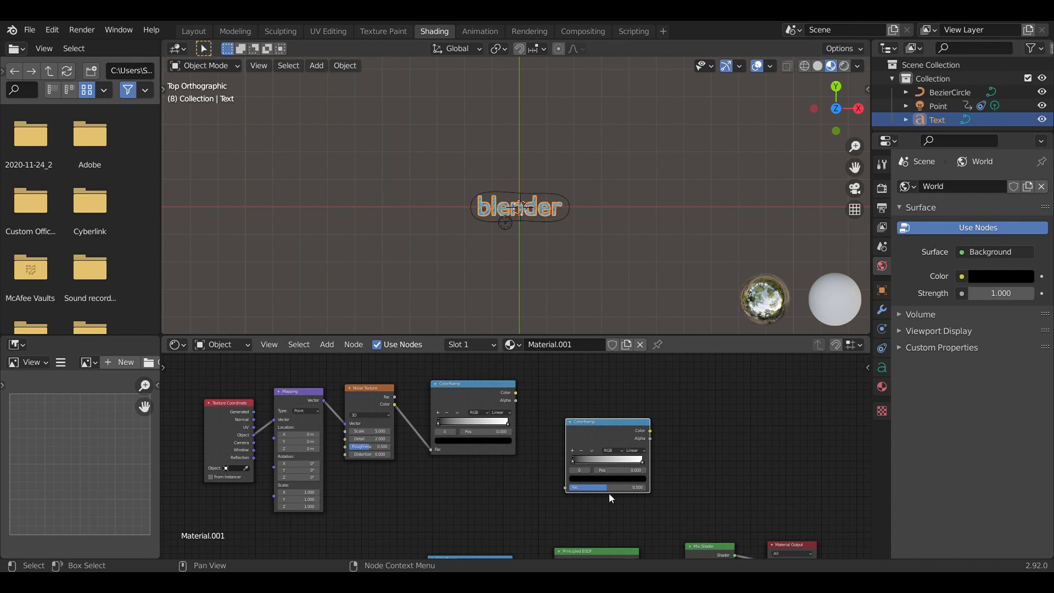
left_click_drag(516, 393, 566, 488)
scroll(733, 440, "down", 2)
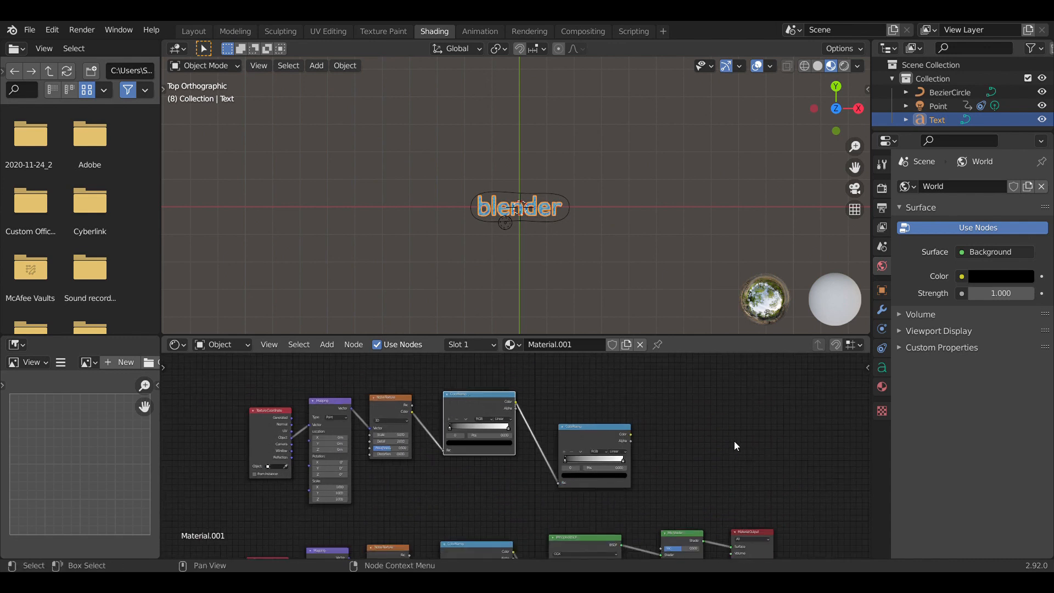
Step: Connect the last upper ColorRamp's output to the Mix Shader's Fac input
left_click_drag(623, 435, 649, 555)
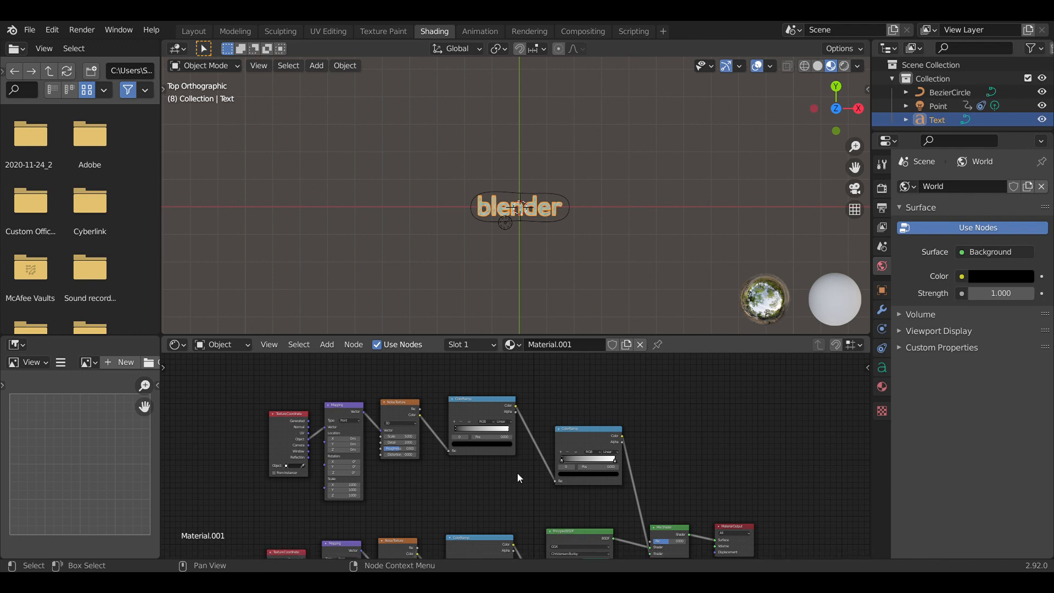
scroll(517, 473, "down", 1)
left_click_drag(869, 436, 877, 533)
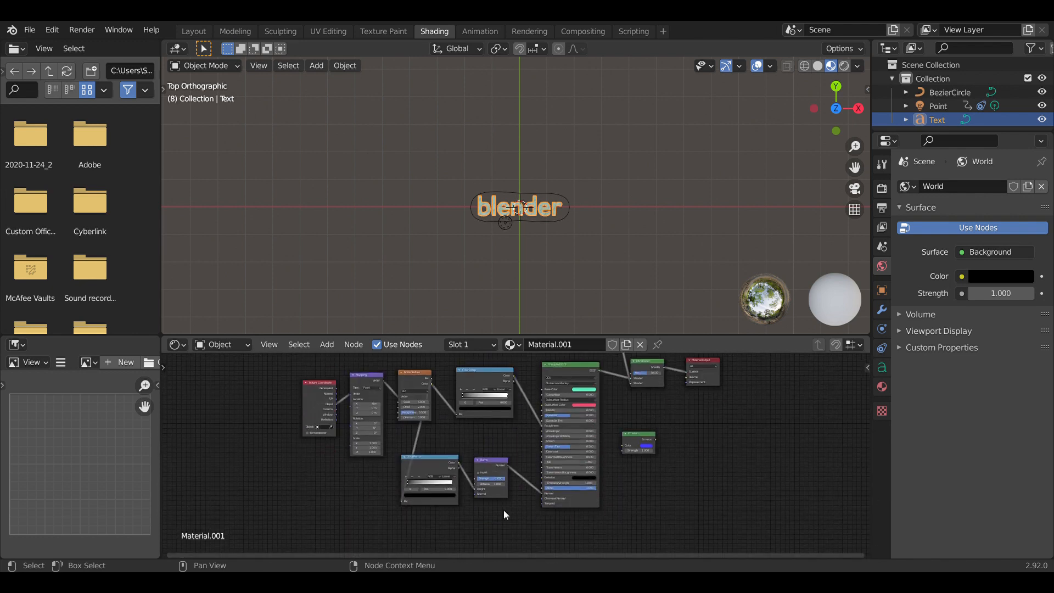
scroll(645, 440, "up", 2)
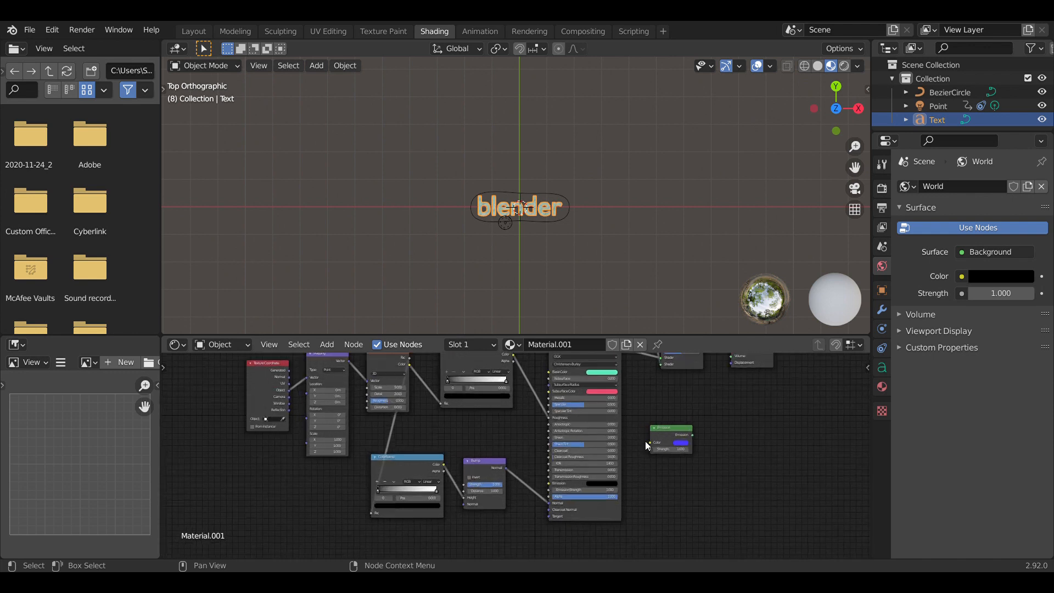
scroll(715, 449, "down", 3)
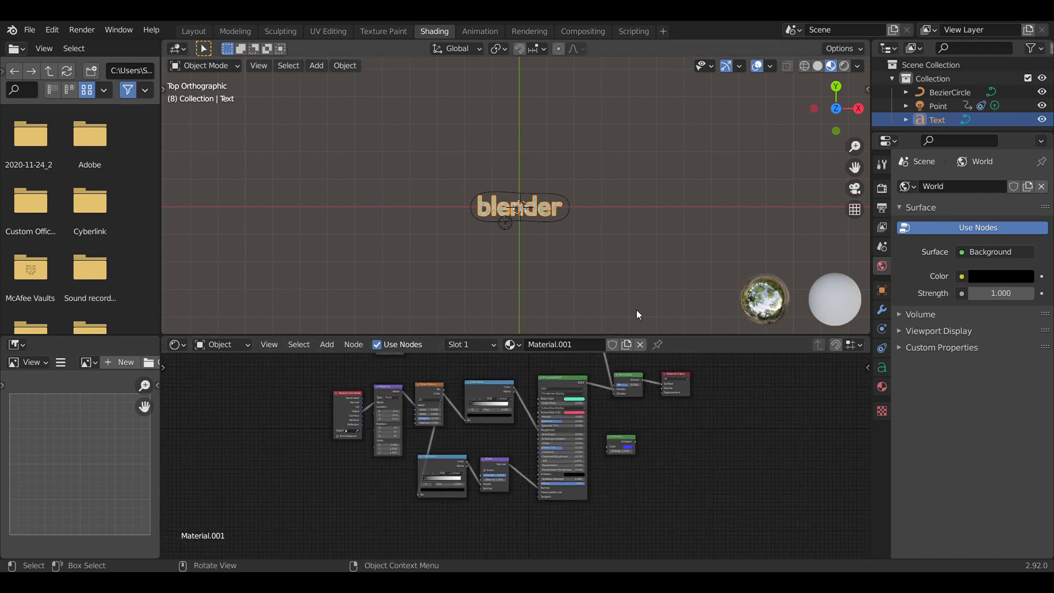
left_click_drag(614, 394, 614, 385)
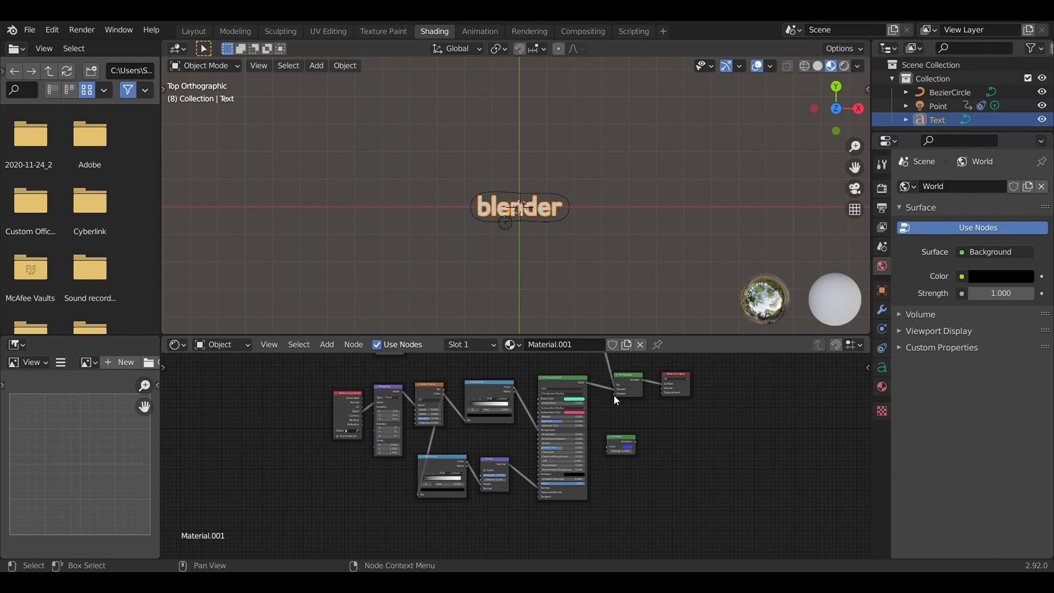
Step: Reconnect the Emission output to the Mix Shader's second Shader input and set the emission color to red
left_click_drag(636, 441, 614, 393)
left_click(629, 448)
left_click(641, 417)
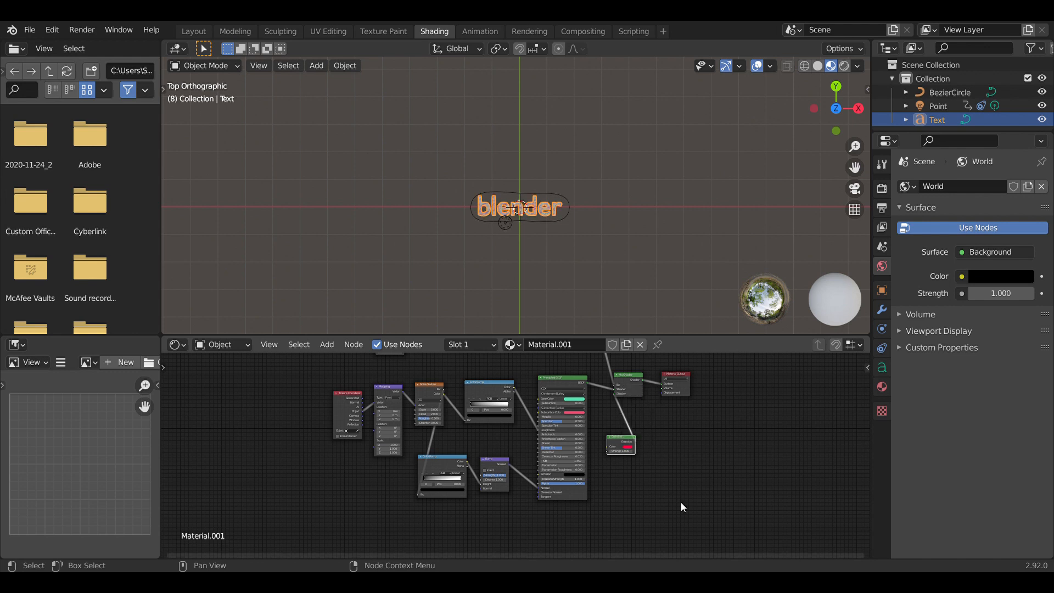
Step: Recolor the shaders with an off-white Base Color, a yellow Subsurface Color and a blue-violet Emission color
scroll(520, 218, "up", 8)
left_click(571, 399)
left_click(580, 355)
left_click(579, 413)
left_click(592, 362)
left_click(574, 412)
left_click(604, 388)
left_click(628, 447)
left_click(646, 406)
Step: On the ColorRamp driving the Mix Shader Fac, pull the white stop inward and move the black stop to 0.301
scroll(508, 409, "up", 10)
left_click_drag(866, 457, 865, 371)
left_click_drag(674, 486, 656, 486)
left_click_drag(588, 486, 620, 489)
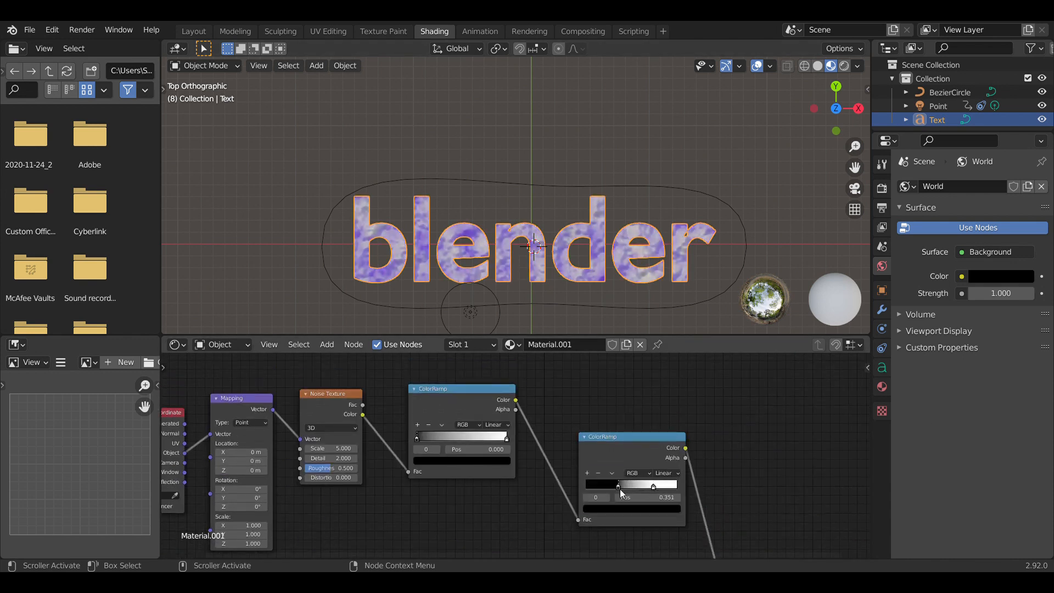
Step: Set the interpolation of the upper chain's first ColorRamp to Cardinal
left_click(505, 439)
left_click(497, 424)
left_click(508, 439)
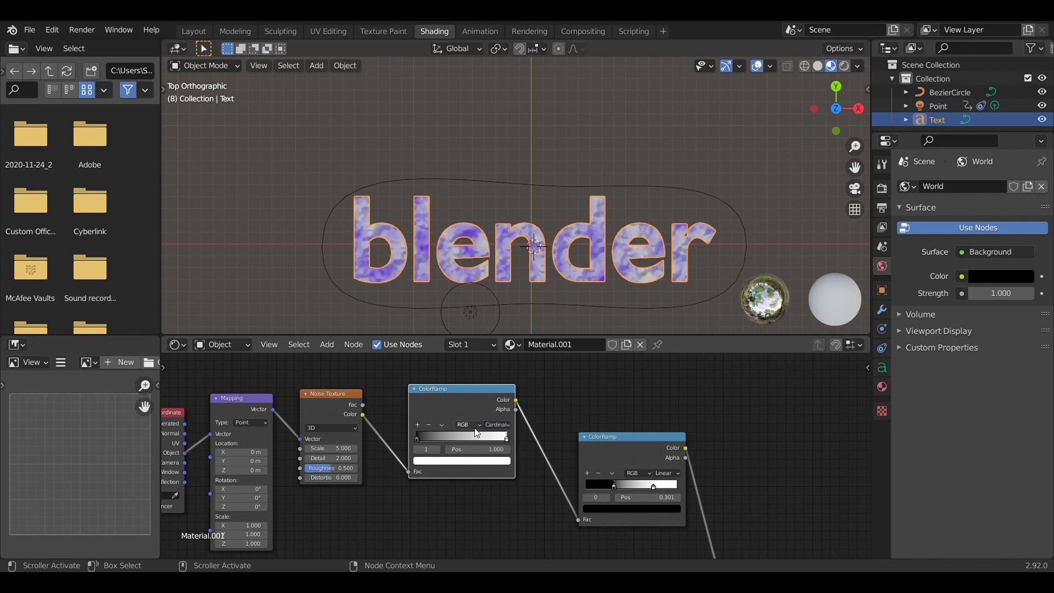
Step: Tighten the gradients of the Roughness ColorRamp and the Bump ColorRamp by moving their color stops inward
scroll(685, 415, "down", 2)
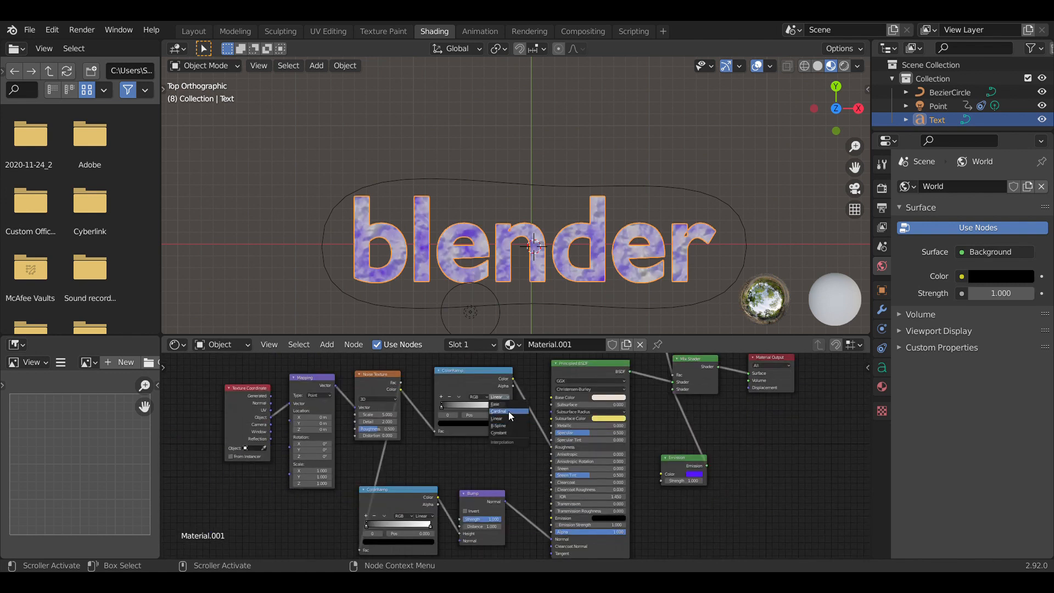
left_click(508, 420)
left_click(496, 406)
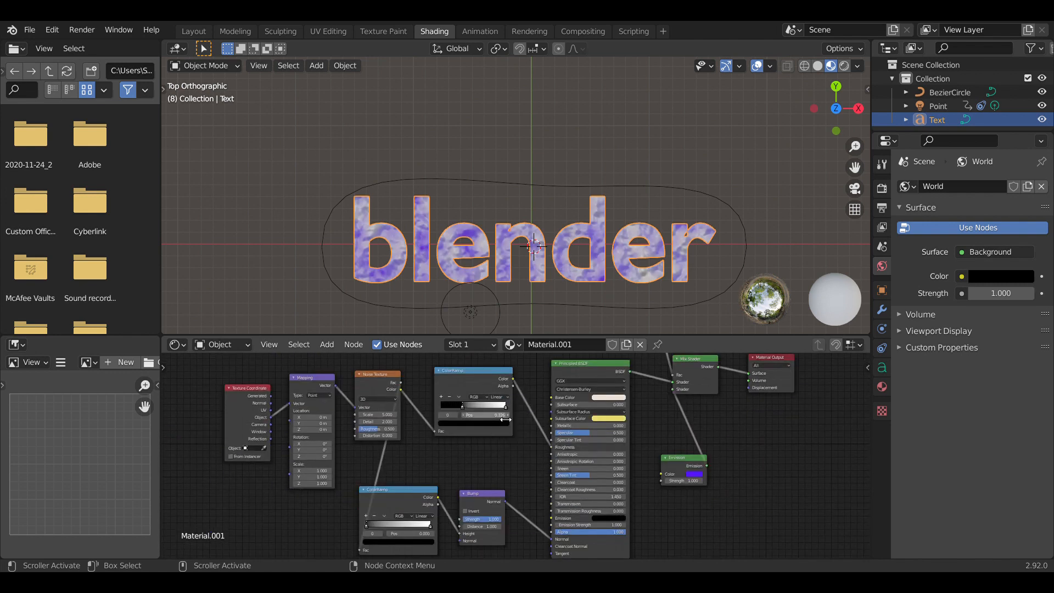
left_click_drag(429, 526, 383, 528)
scroll(673, 412, "down", 2)
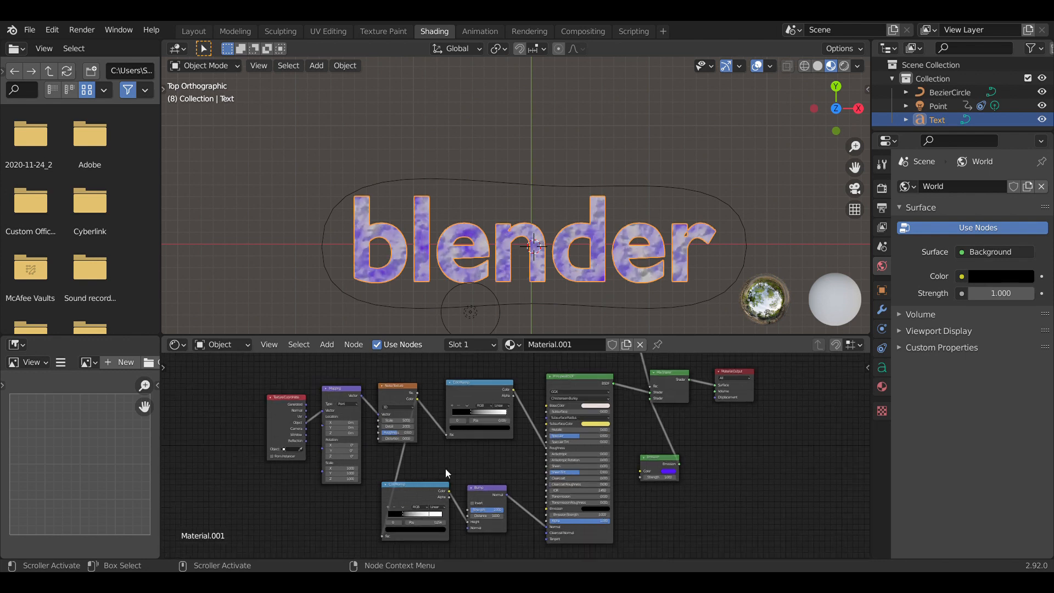
Step: Switch to the Layout workspace and show the viewport in Rendered shading
left_click(668, 470)
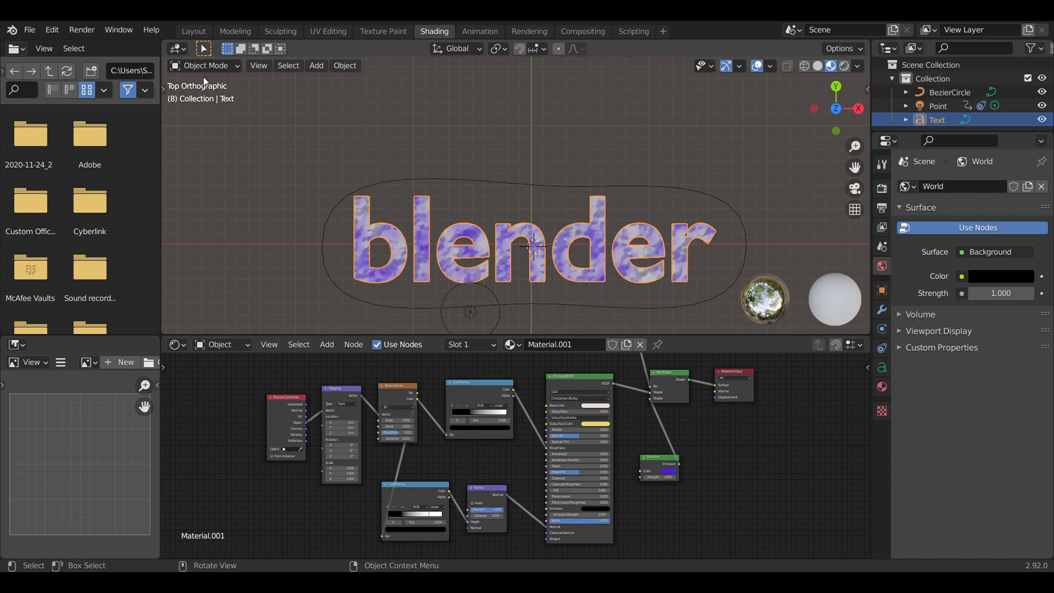
left_click(194, 25)
left_click(845, 67)
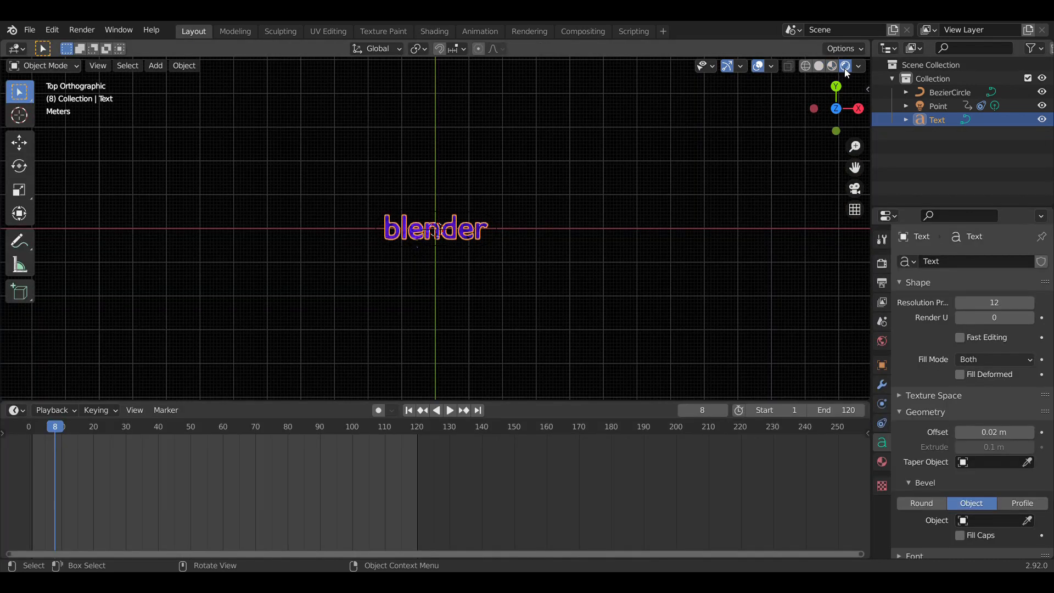
Step: Hide the viewport overlays and play the animation to preview the rendered text up close
left_click(758, 66)
scroll(473, 263, "up", 8)
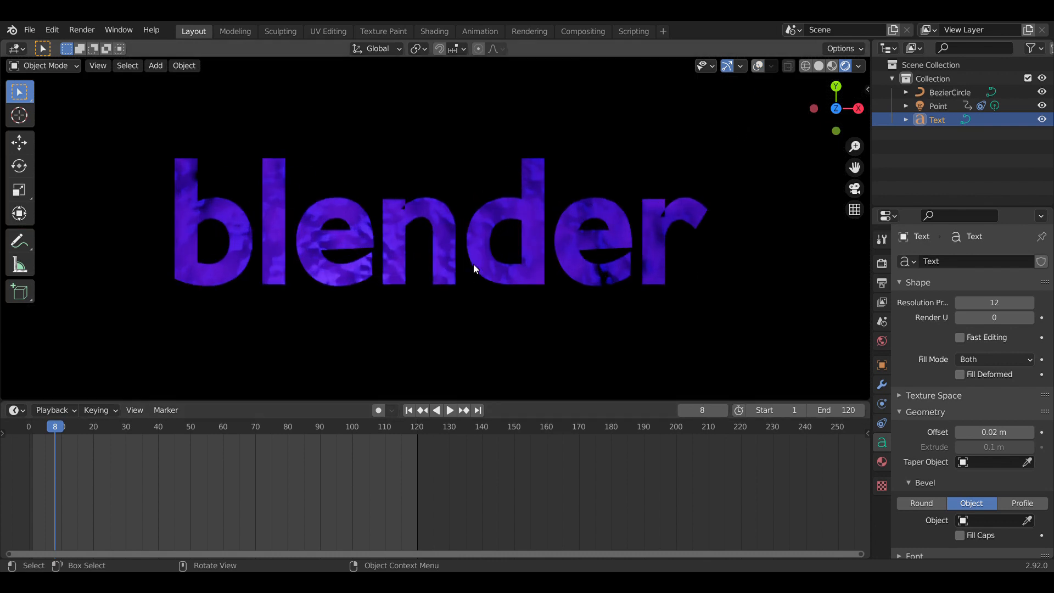
left_click(450, 410)
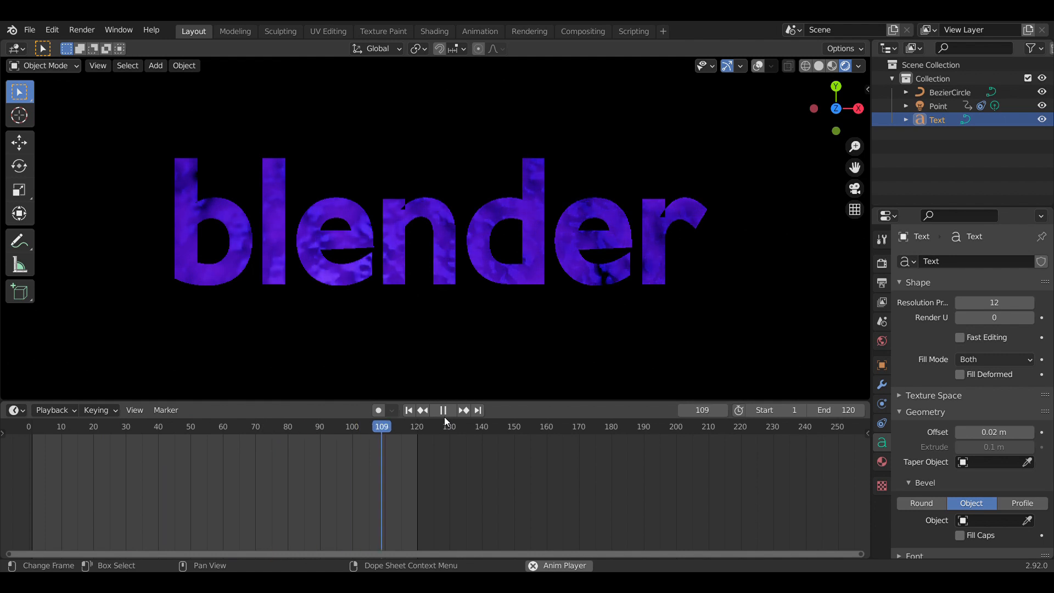
left_click(446, 411)
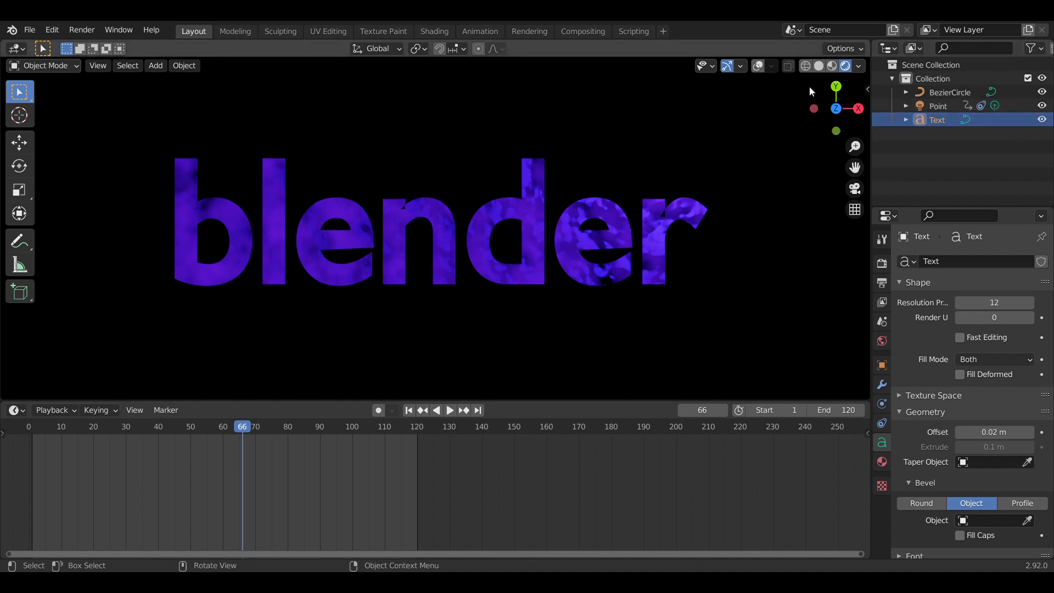
Step: Switch the viewport to Solid shading, select the point light and set its color to saturated red (H 0.002, S 0.981)
left_click(818, 66)
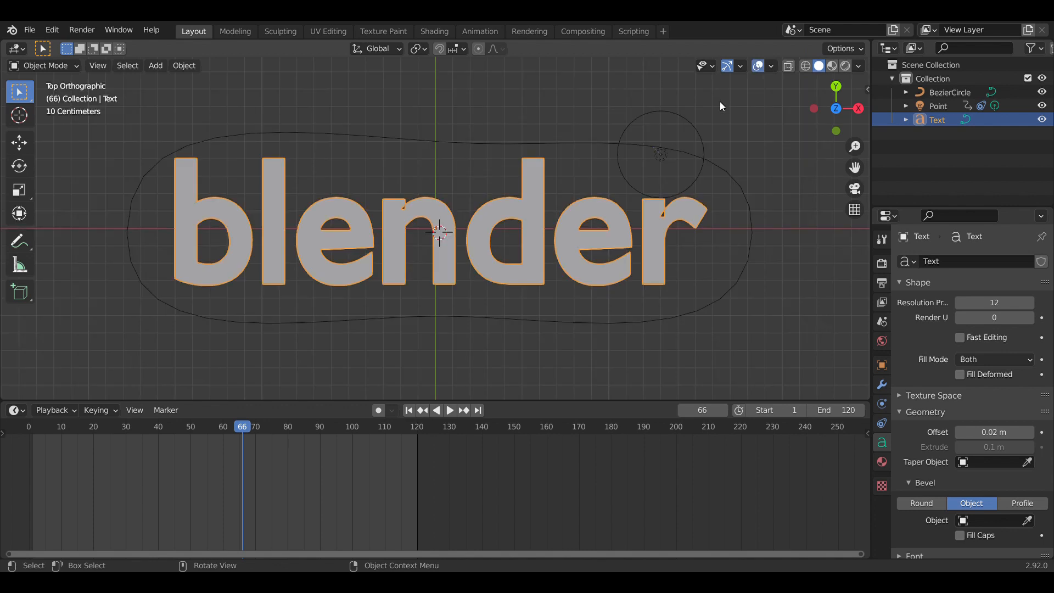
left_click(663, 148)
left_click(667, 132)
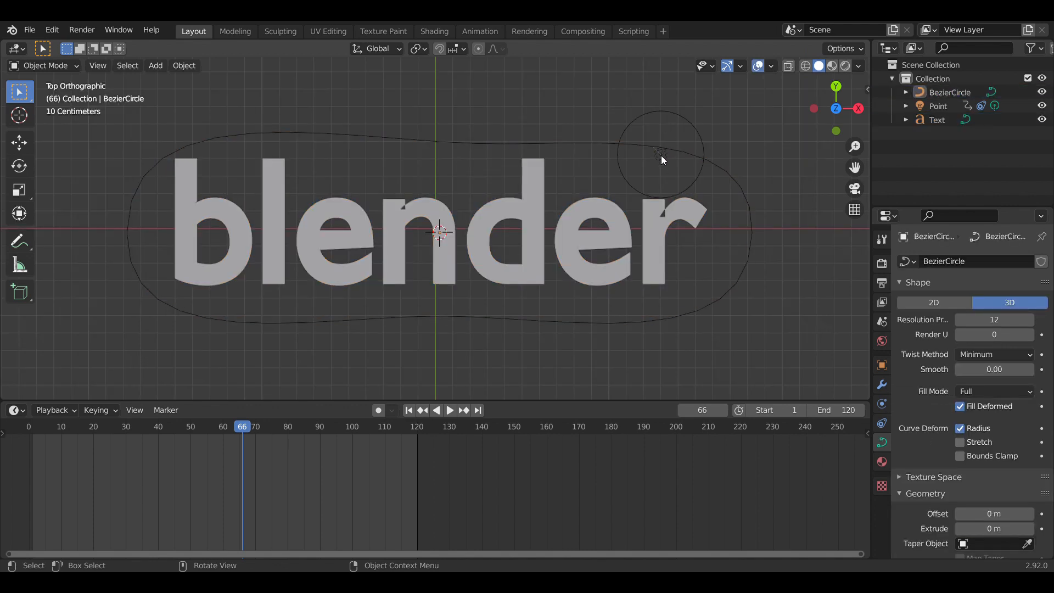
left_click(661, 156)
left_click(1003, 336)
left_click(961, 246)
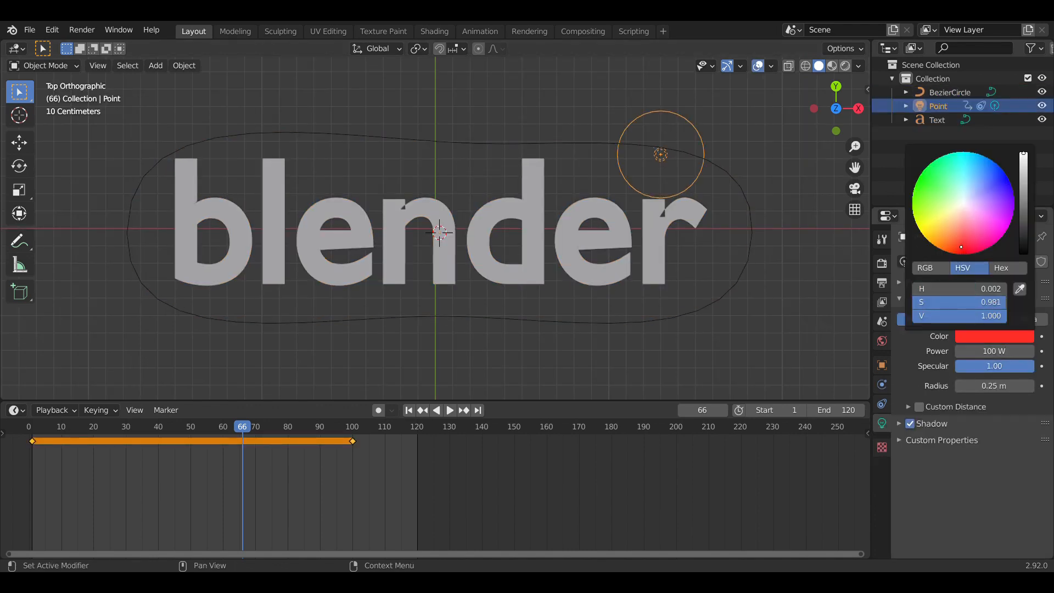
left_click(858, 291)
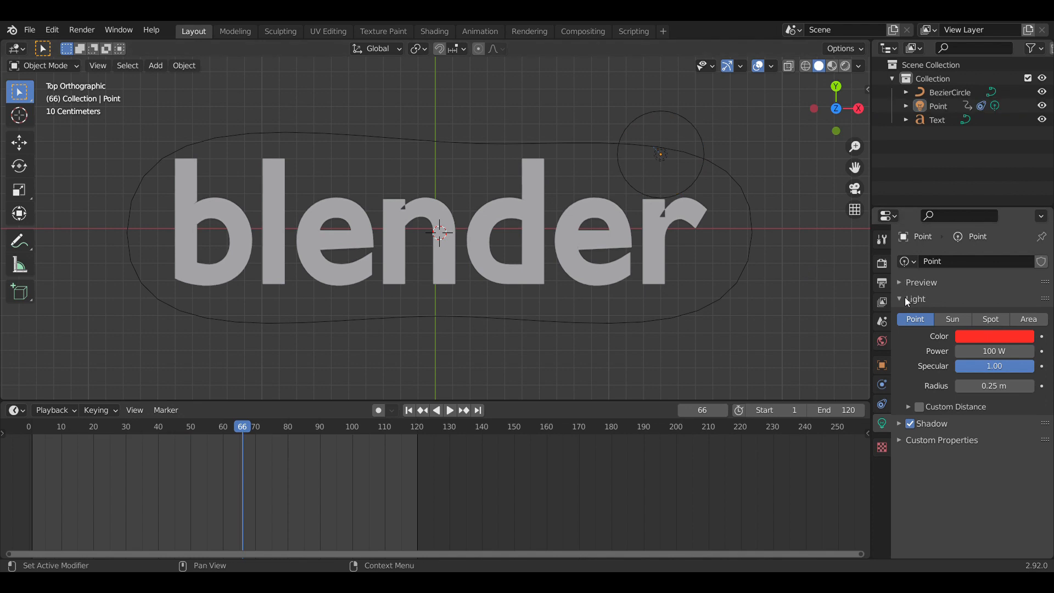
Step: Show the render settings and play the red-lit animation in Rendered shading with overlays hidden
left_click(882, 263)
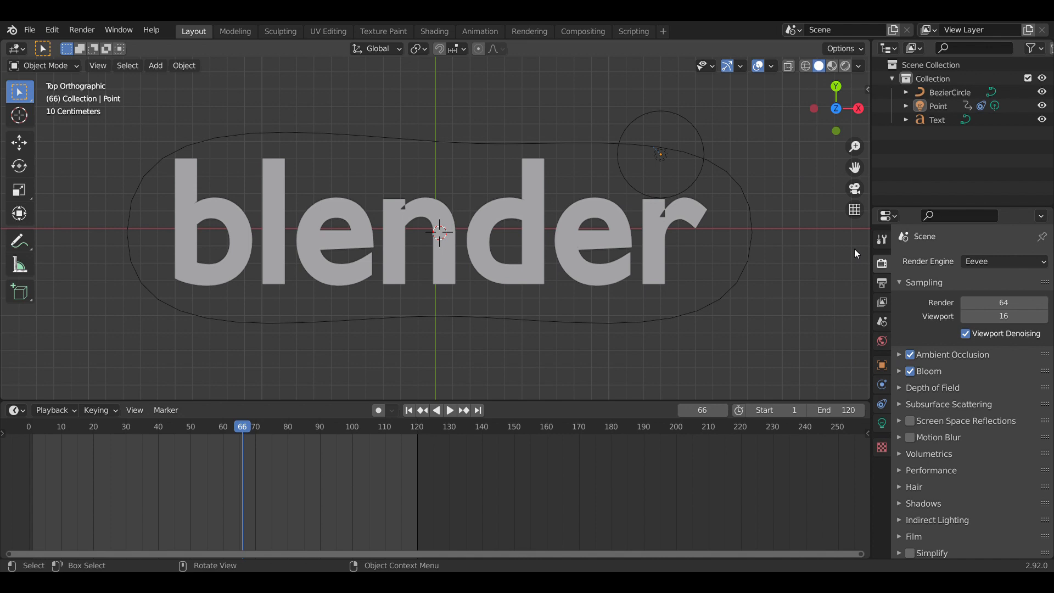
left_click(846, 66)
left_click(450, 411)
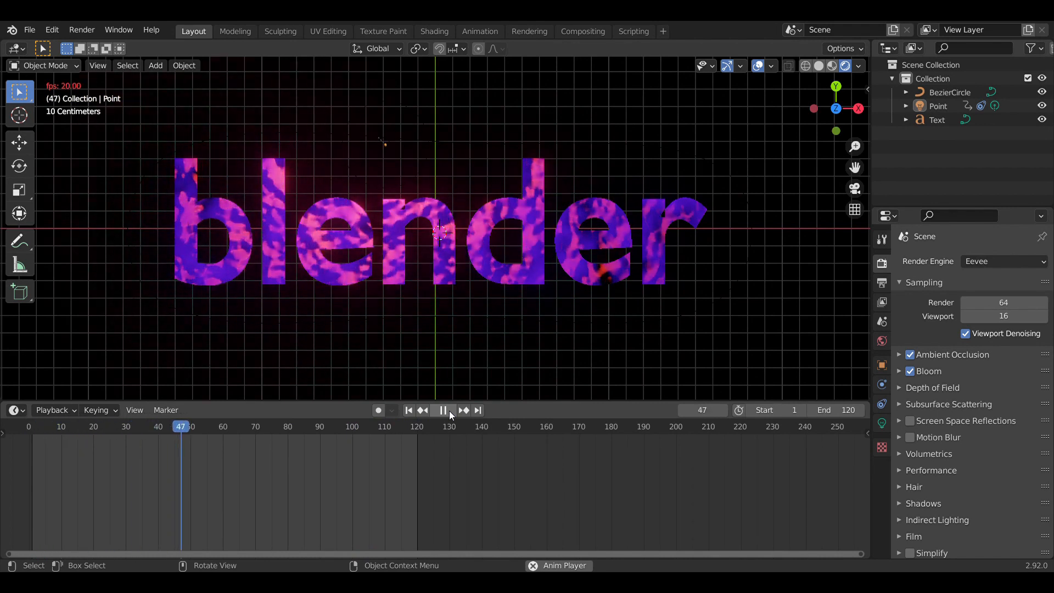
left_click(758, 66)
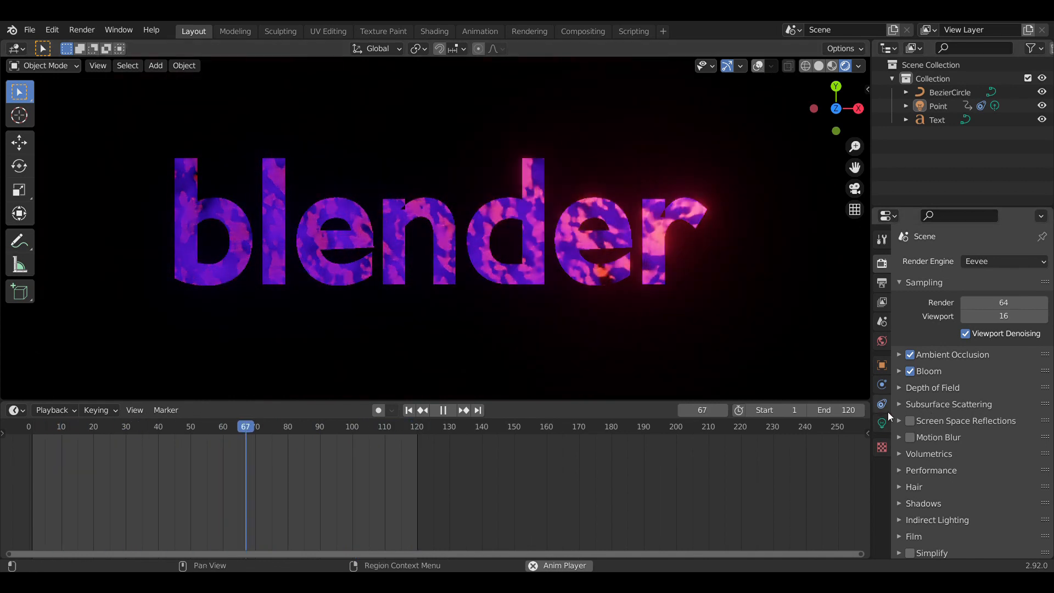
Step: Look through the render, texture, light, constraint, physics, object and world properties while the animation plays
left_click(906, 119)
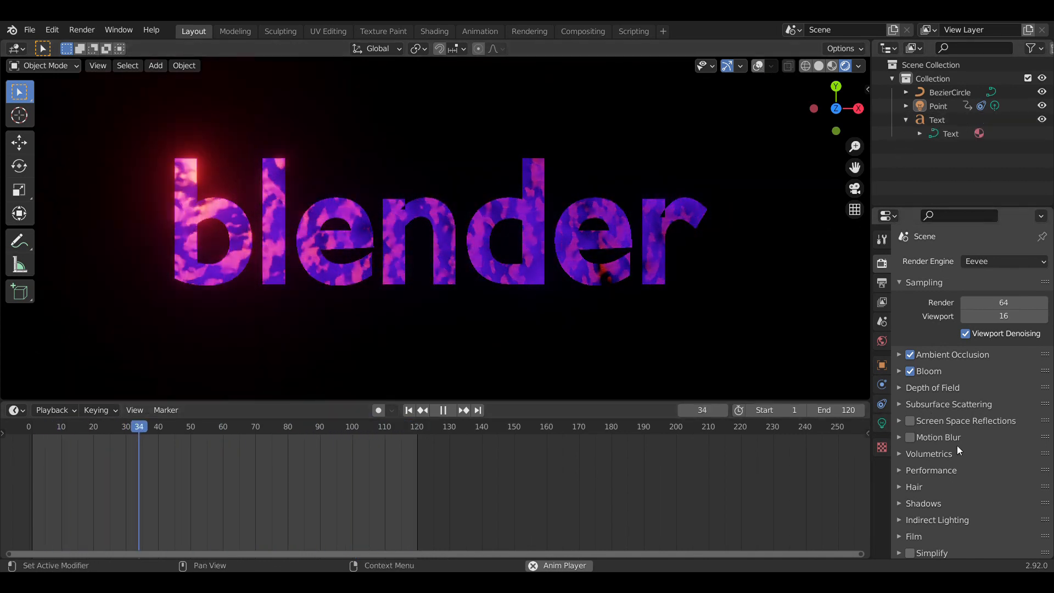
scroll(954, 466, "down", 3)
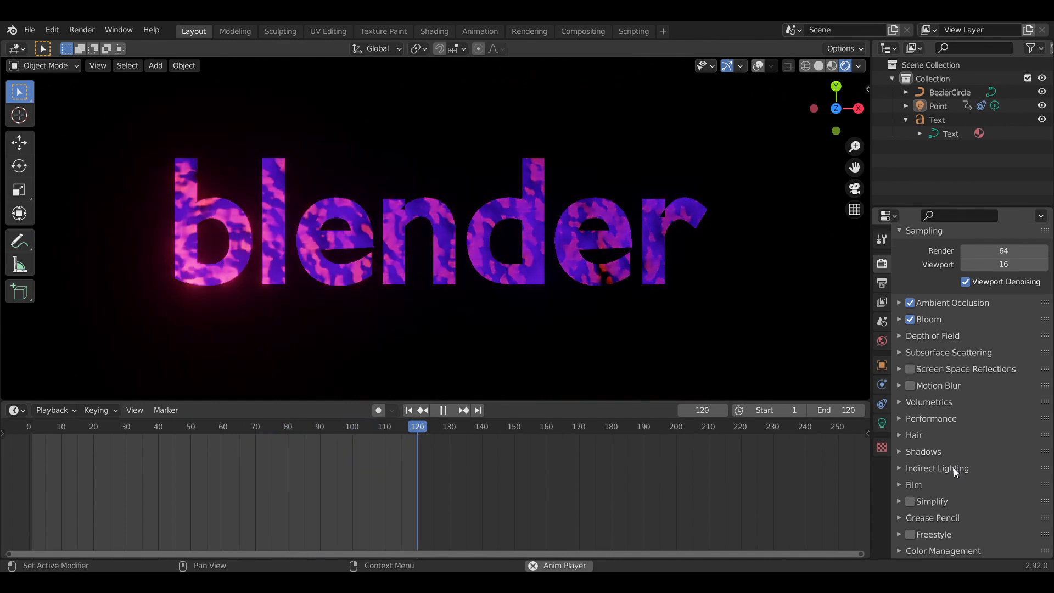
scroll(950, 455, "up", 3)
left_click(882, 448)
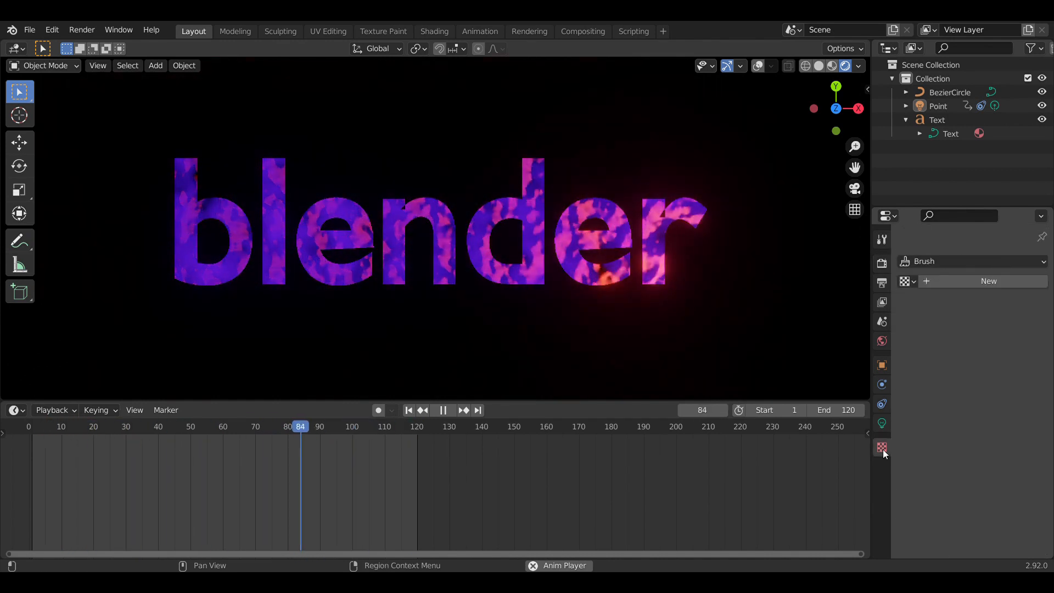
left_click(883, 425)
left_click(884, 403)
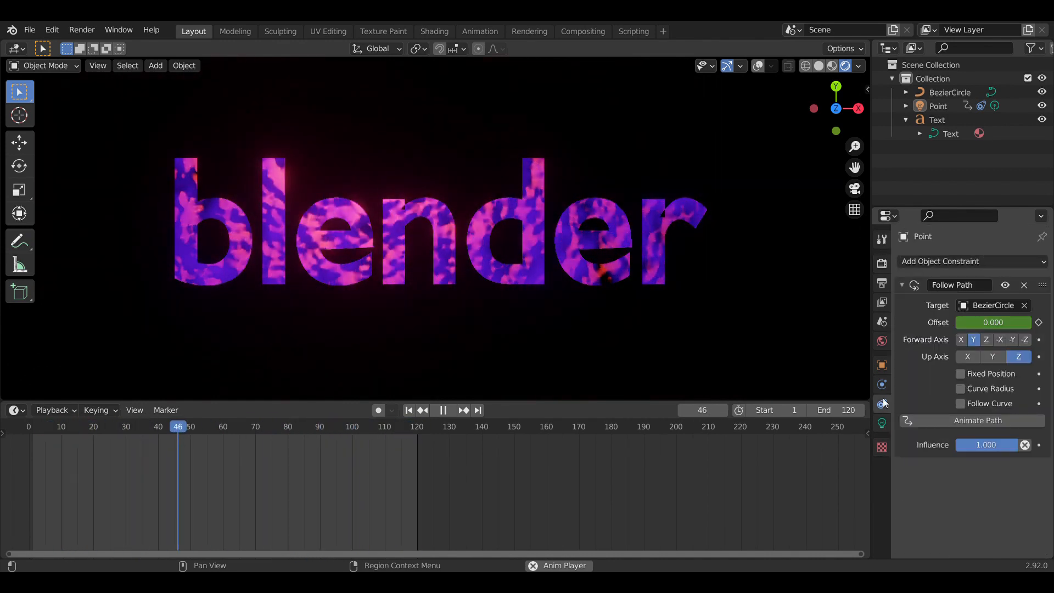
left_click(883, 388)
left_click(883, 368)
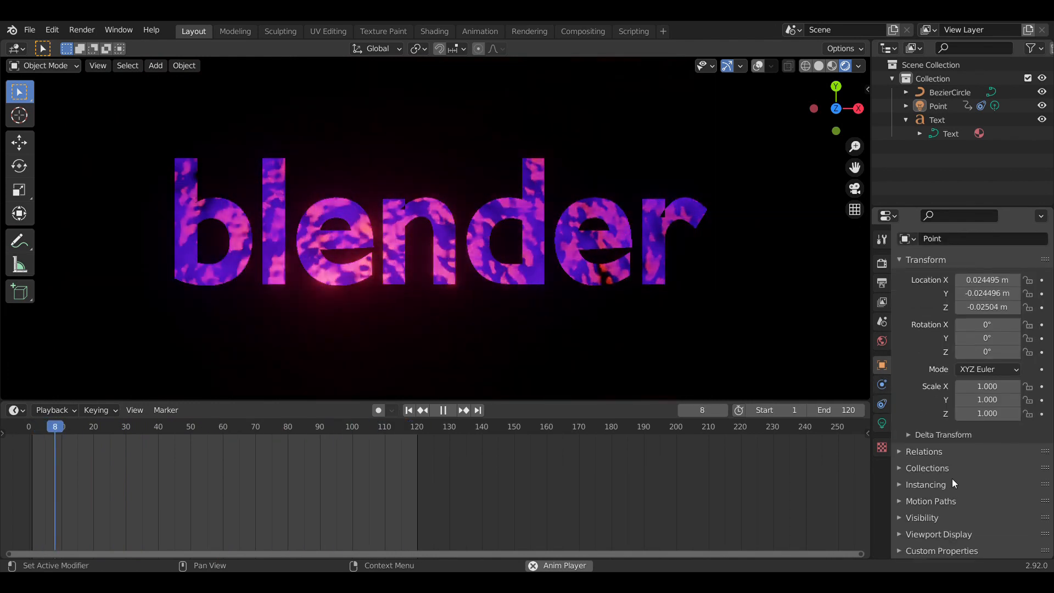
left_click(881, 343)
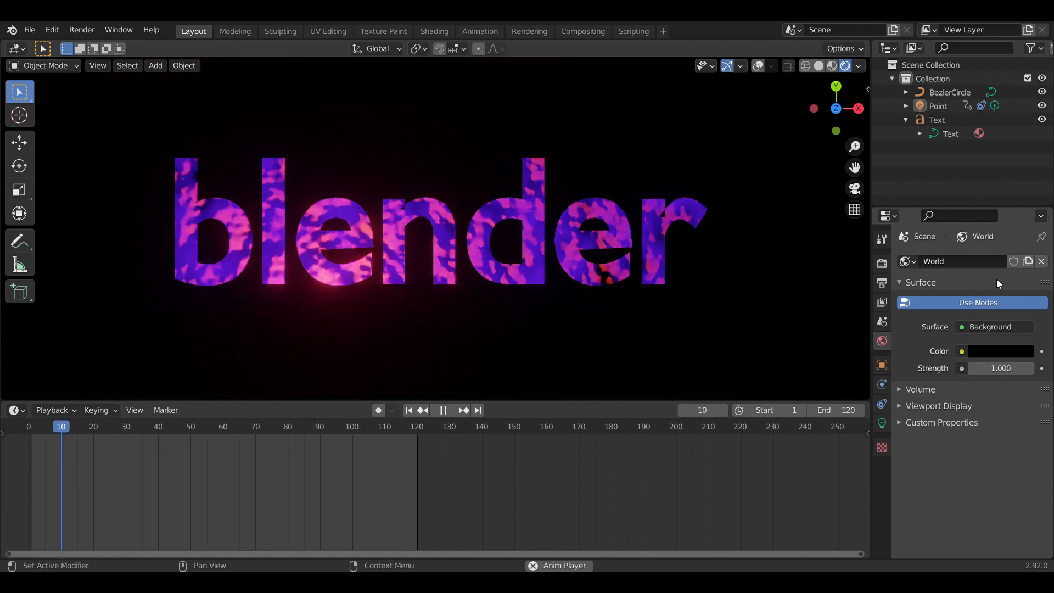
Step: Try yellow, green, light blue, pale violet and pink for the point light's color, and settle on orange
left_click(883, 423)
left_click(1015, 334)
left_click(927, 231)
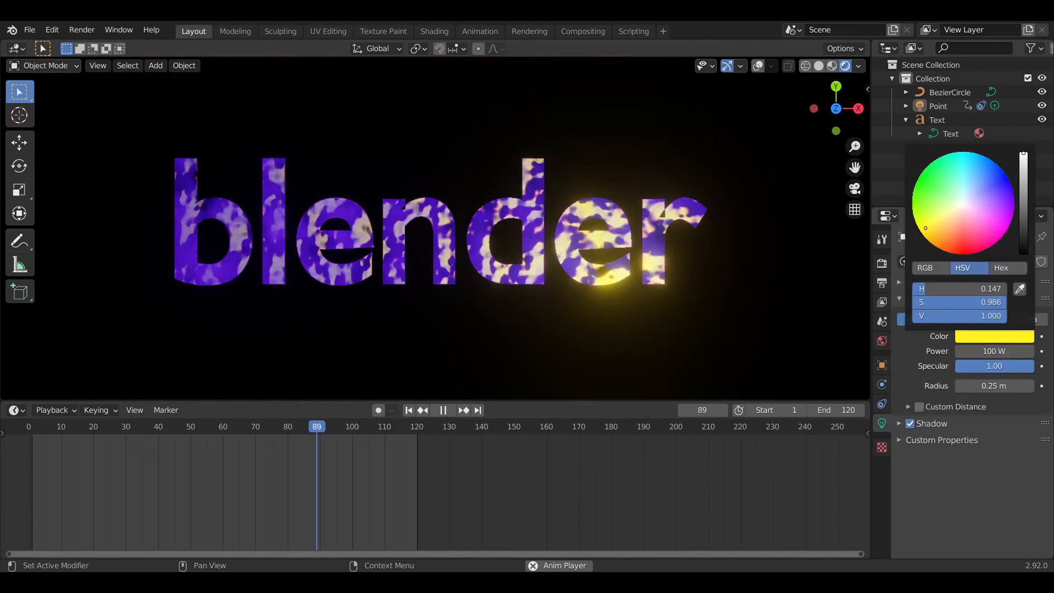
left_click(932, 169)
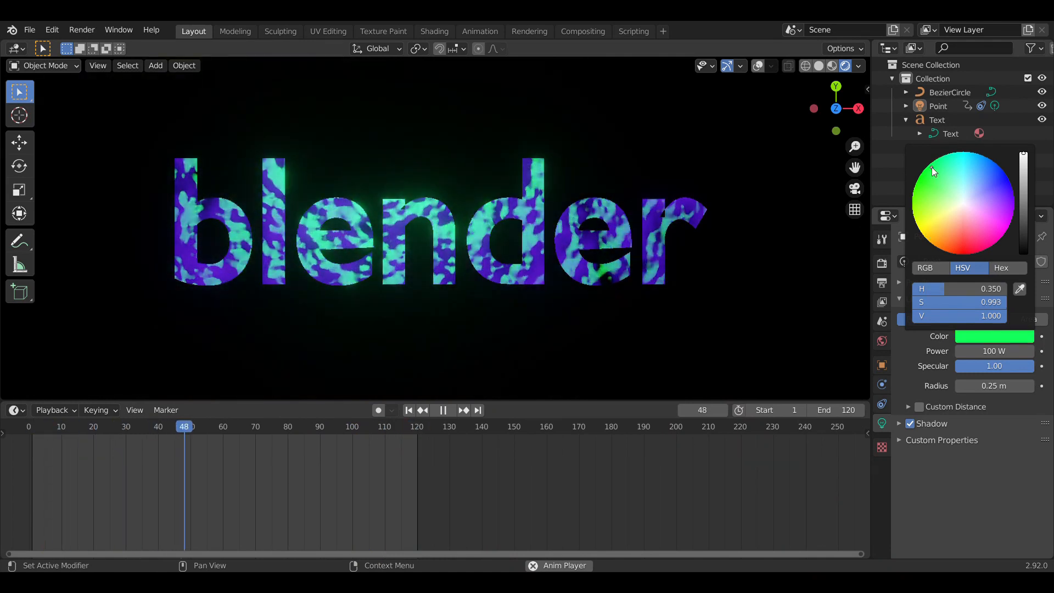
left_click(984, 186)
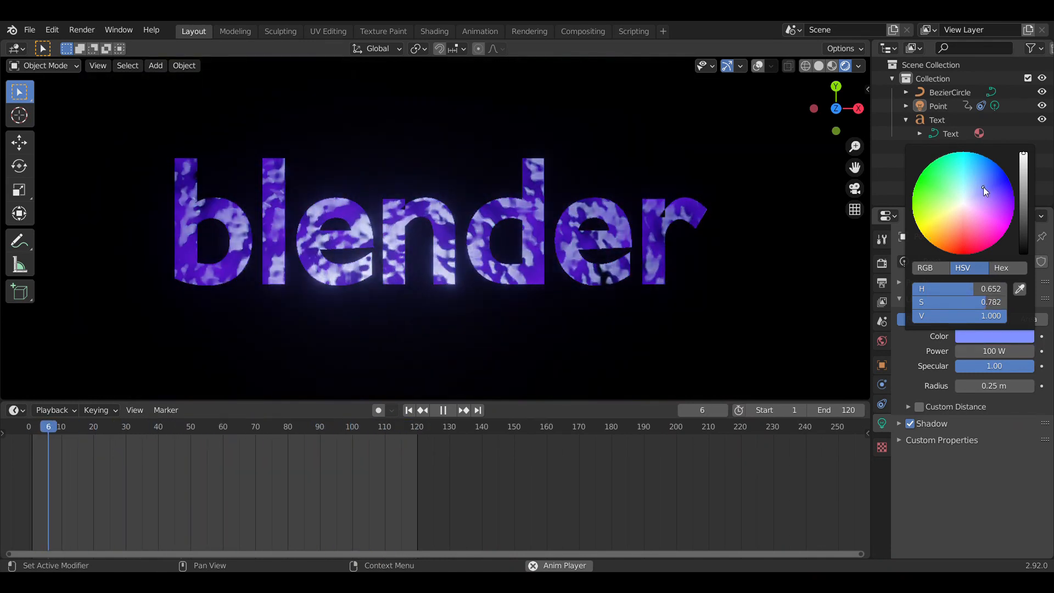
left_click(970, 201)
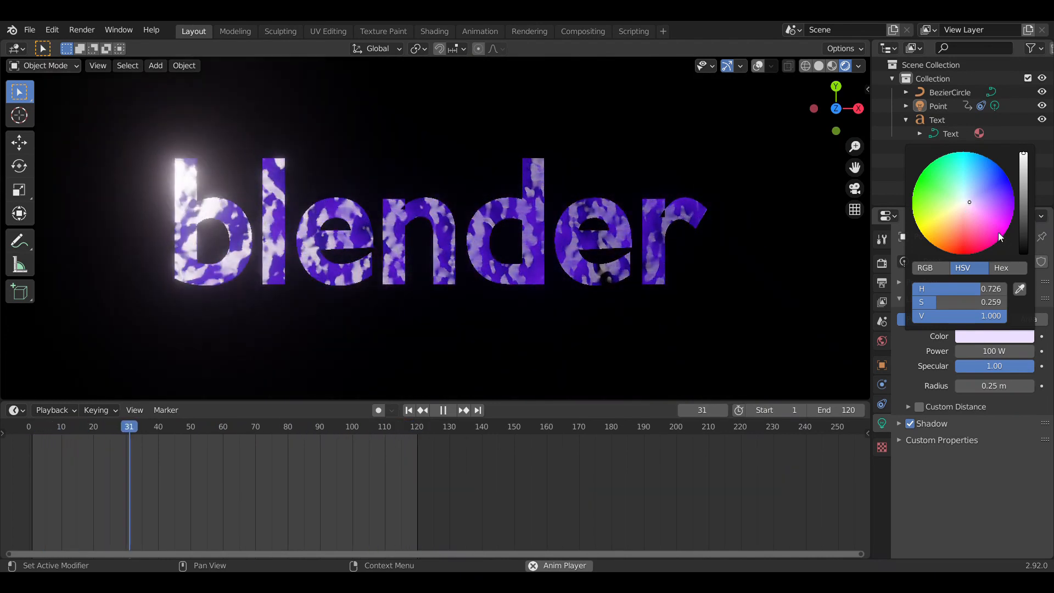
left_click(995, 231)
left_click_drag(975, 242, 942, 243)
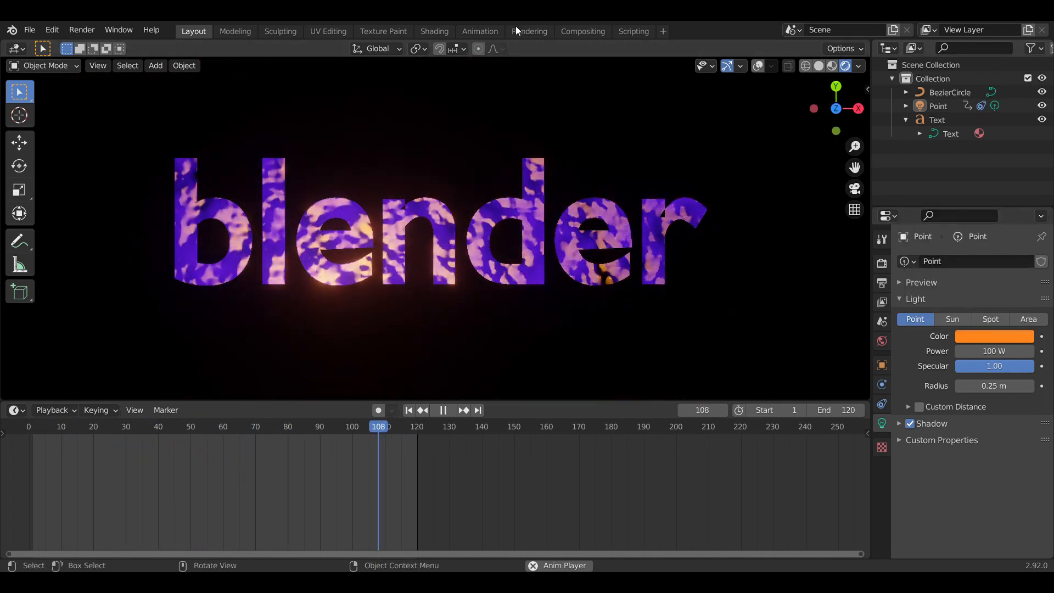
Step: In the Shading workspace, set the text material's Principled BSDF Metallic to 1 and preview the result in the Layout workspace
left_click(439, 31)
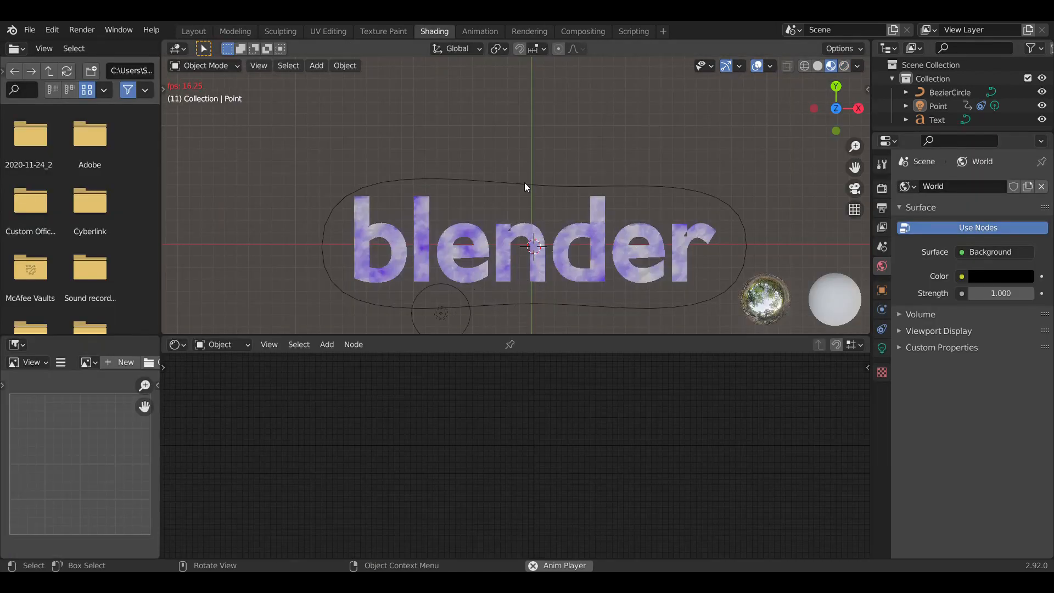
left_click(541, 248)
scroll(554, 472, "up", 3)
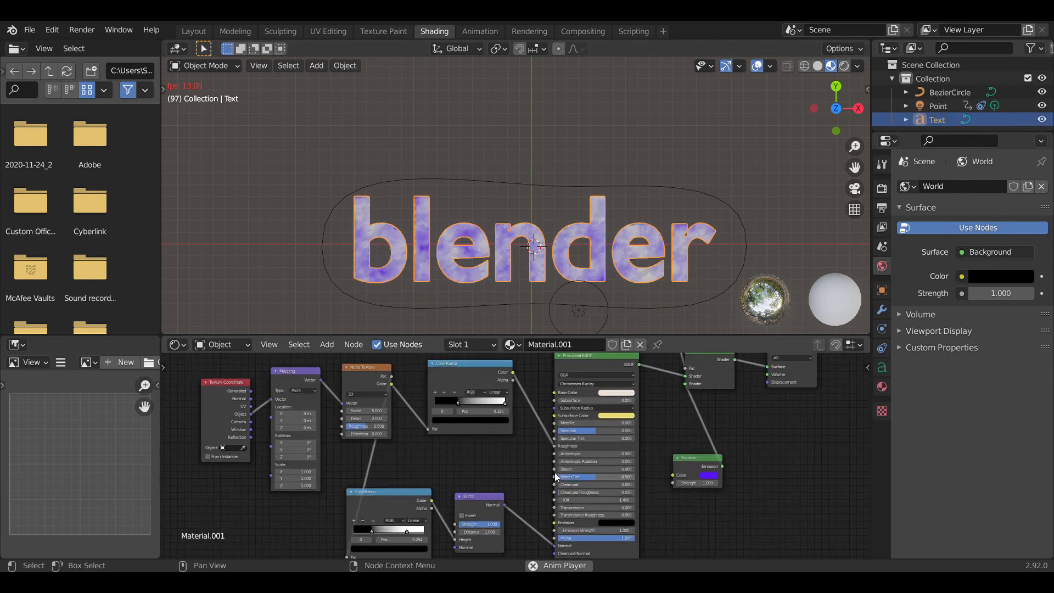
double_click(620, 412)
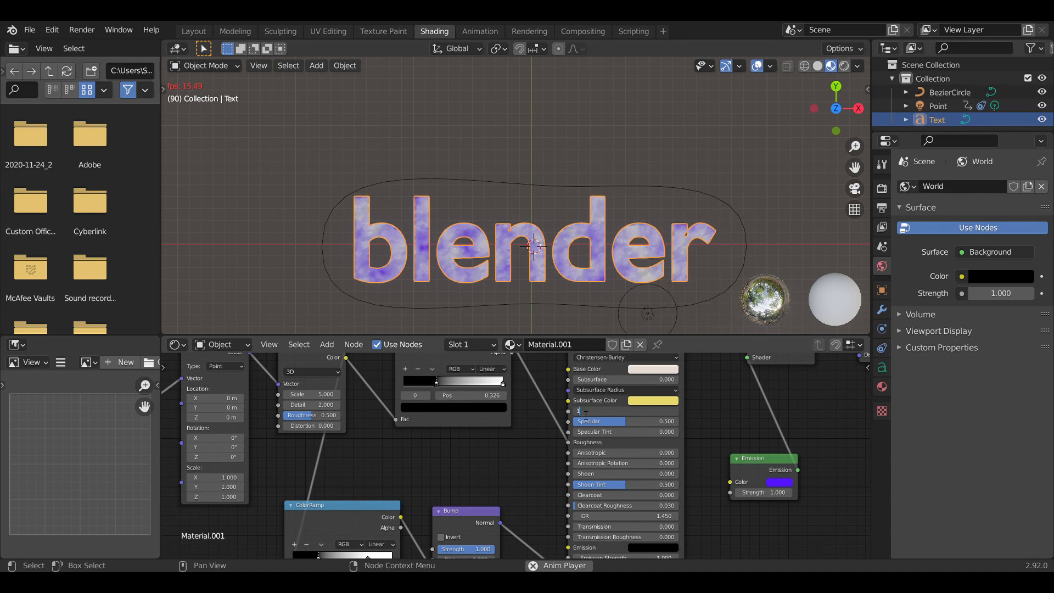
type("1")
key("Return")
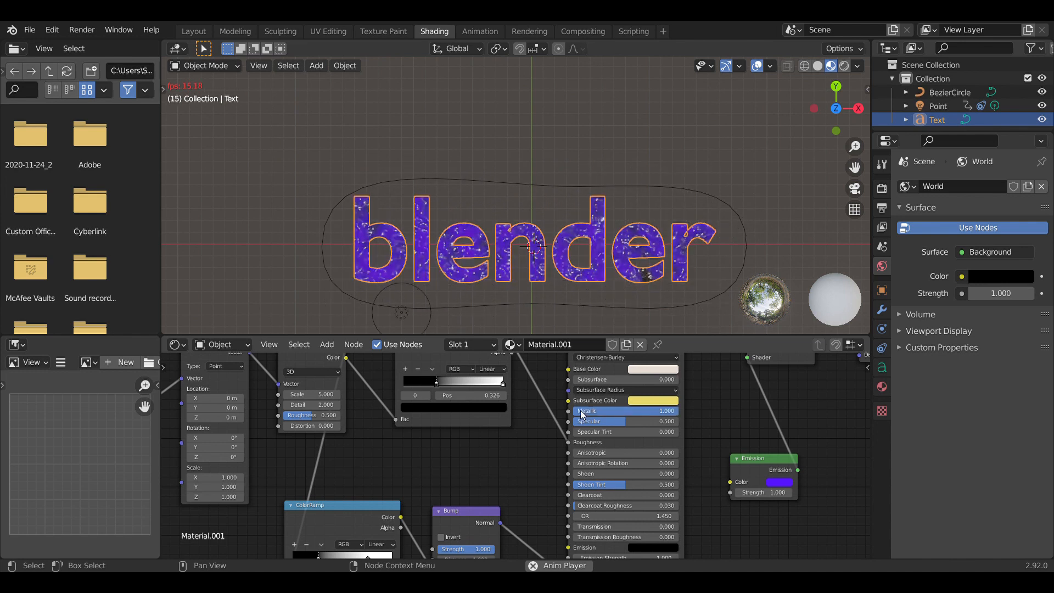
left_click(193, 31)
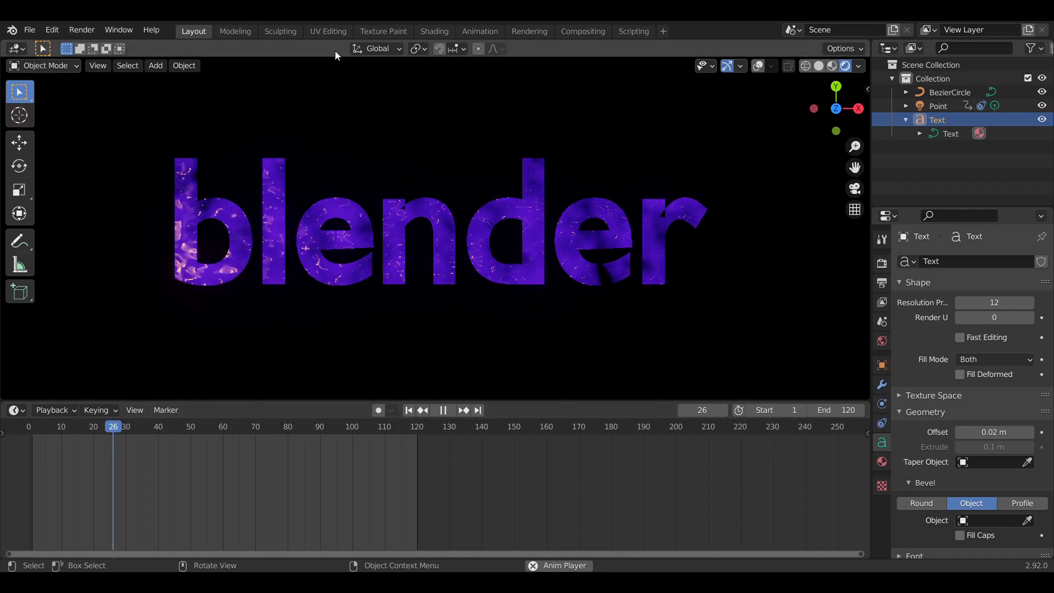
Step: Set the Principled BSDF's Specular to 0.544 and Metallic to 0.5 in the Shading workspace, and preview the render in Layout
left_click(432, 31)
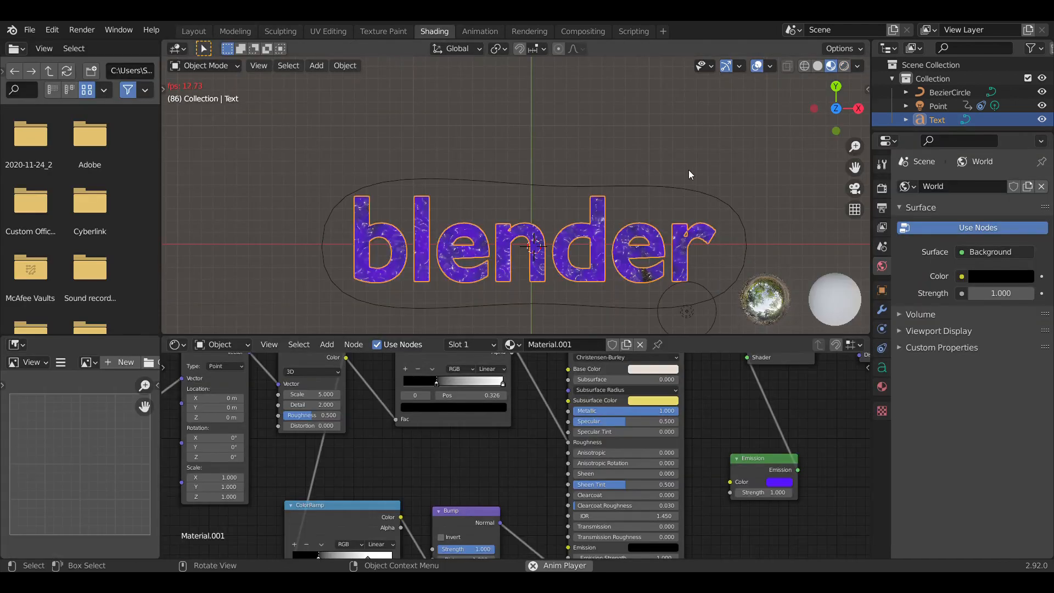
double_click(626, 421)
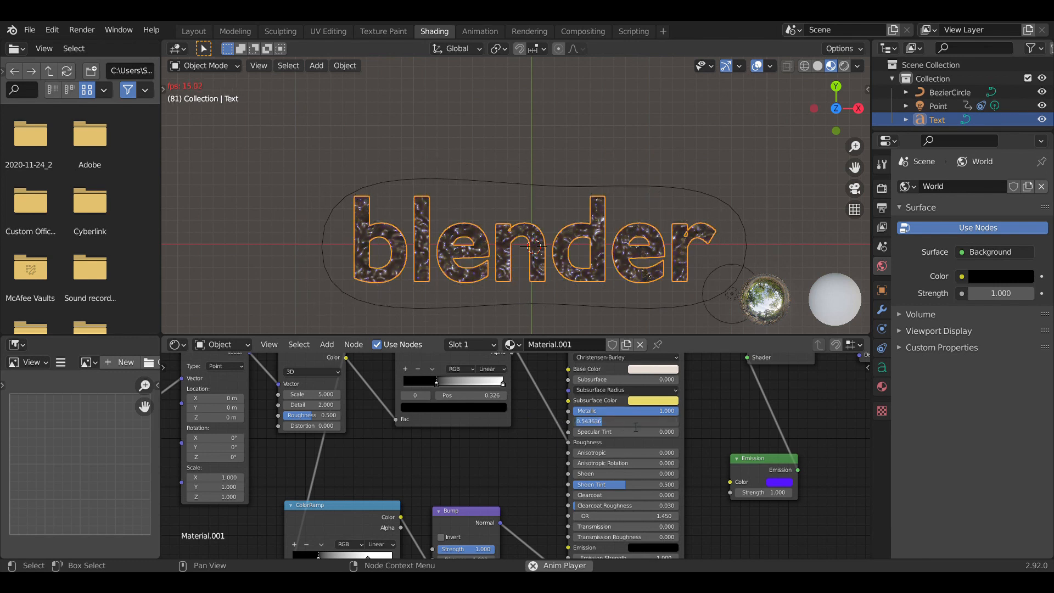
key("Return")
double_click(616, 411)
double_click(622, 411)
type("0.5")
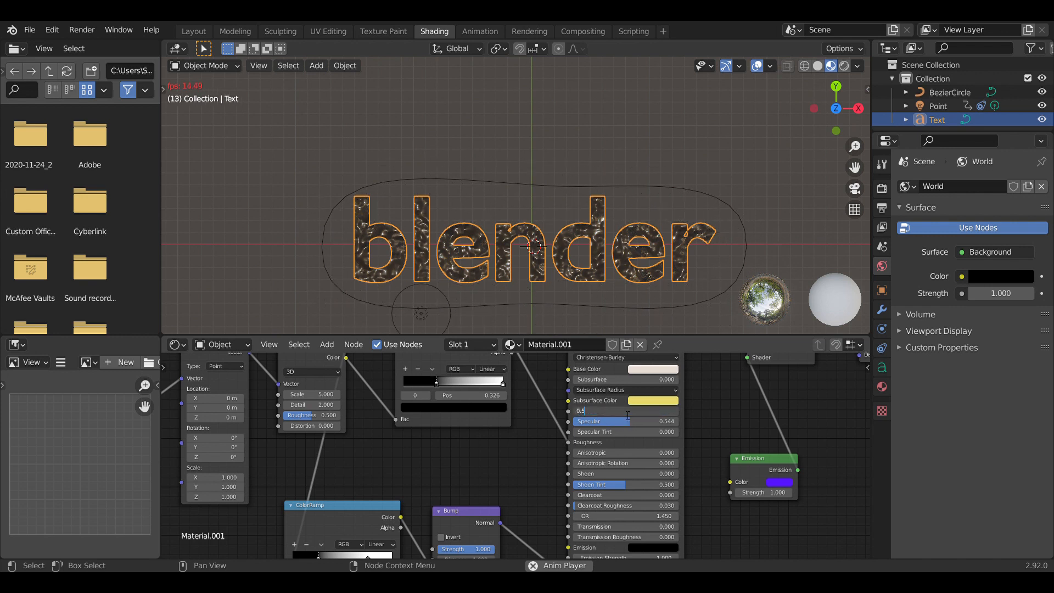
key("Return")
double_click(632, 421)
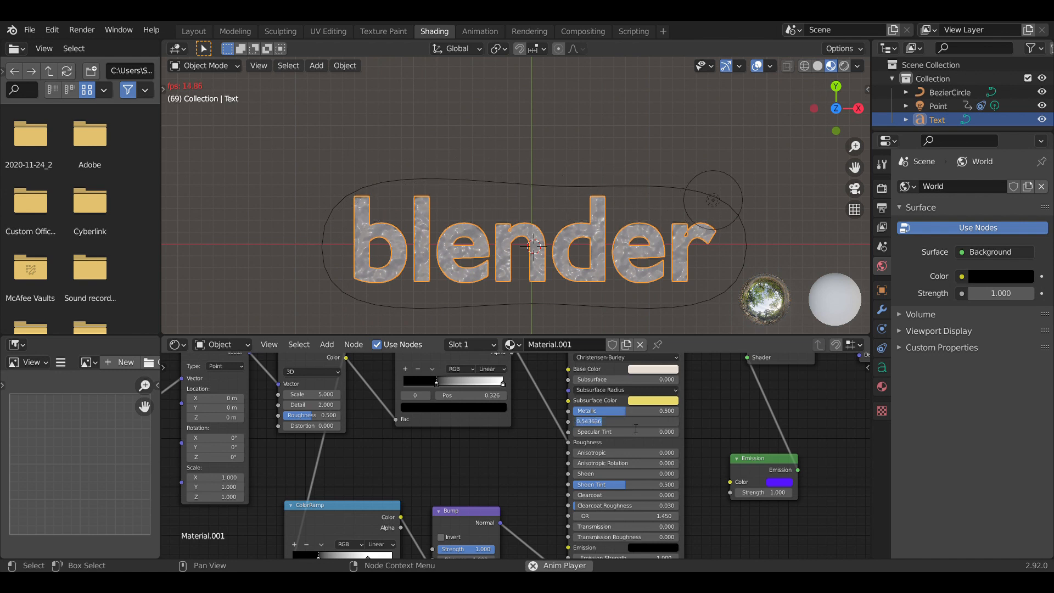
key("Return")
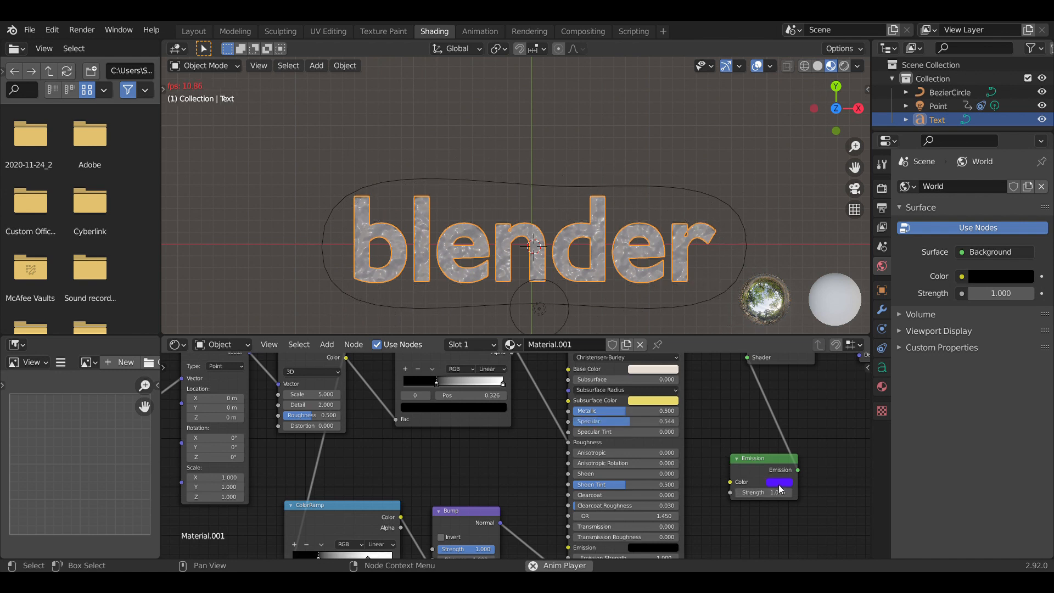
left_click(189, 31)
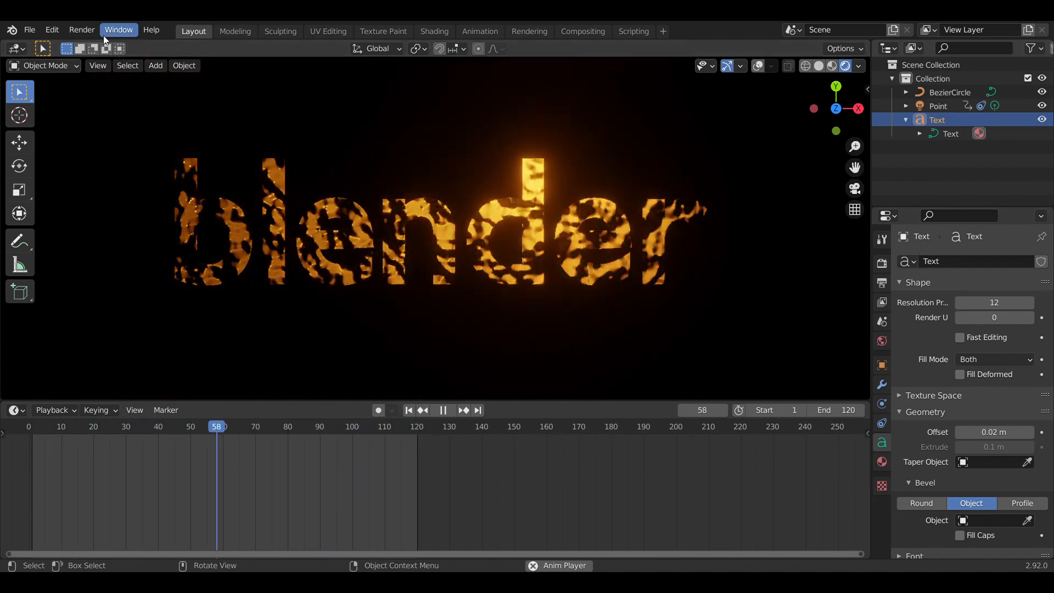
Step: Change the text material's Emission color to light red and its Subsurface Color to red, and view the render in Layout
left_click(440, 33)
left_click(787, 482)
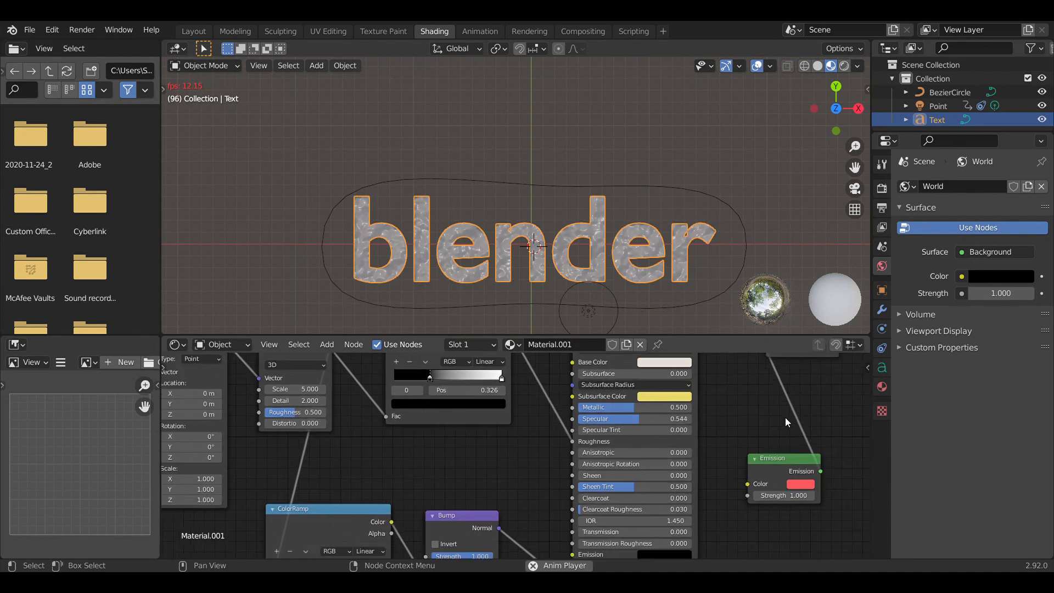
left_click(664, 400)
left_click(671, 325)
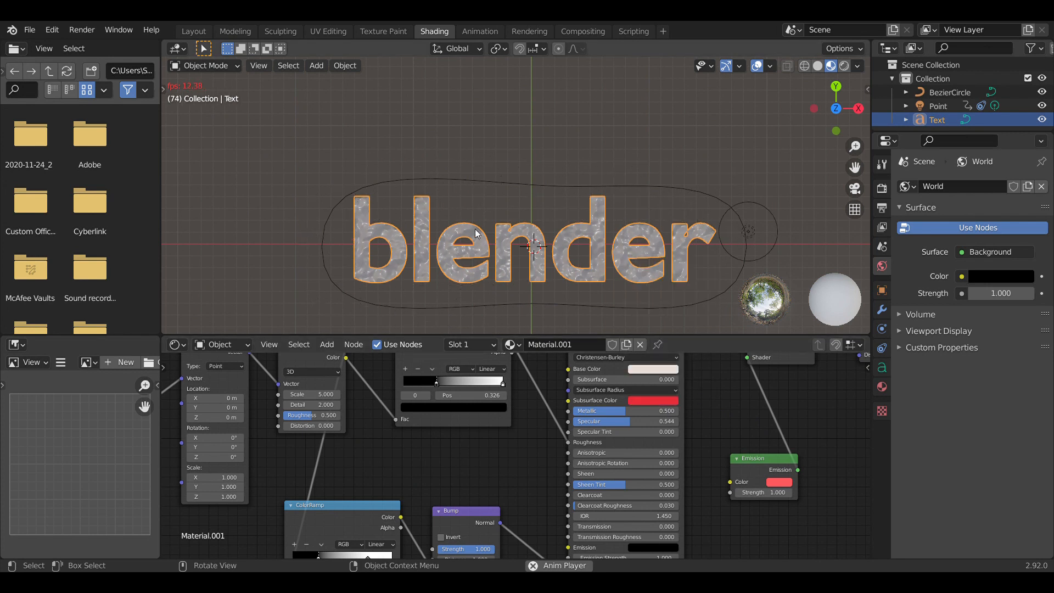
left_click(193, 32)
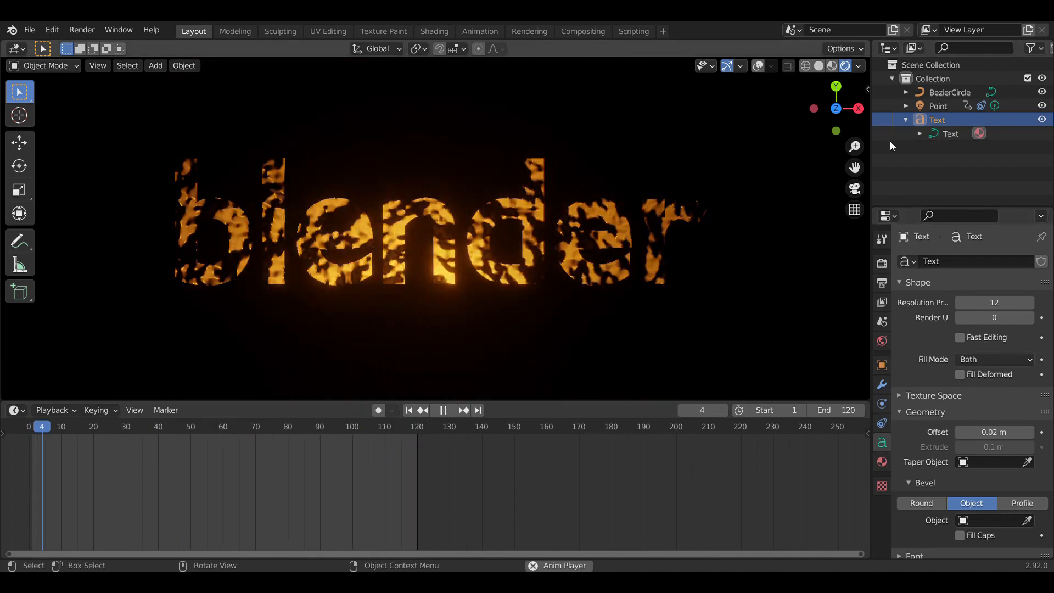
Step: Turn the viewport overlays on, change the point light's color to pinkish red, and replay the animation
left_click(759, 66)
left_click(310, 144)
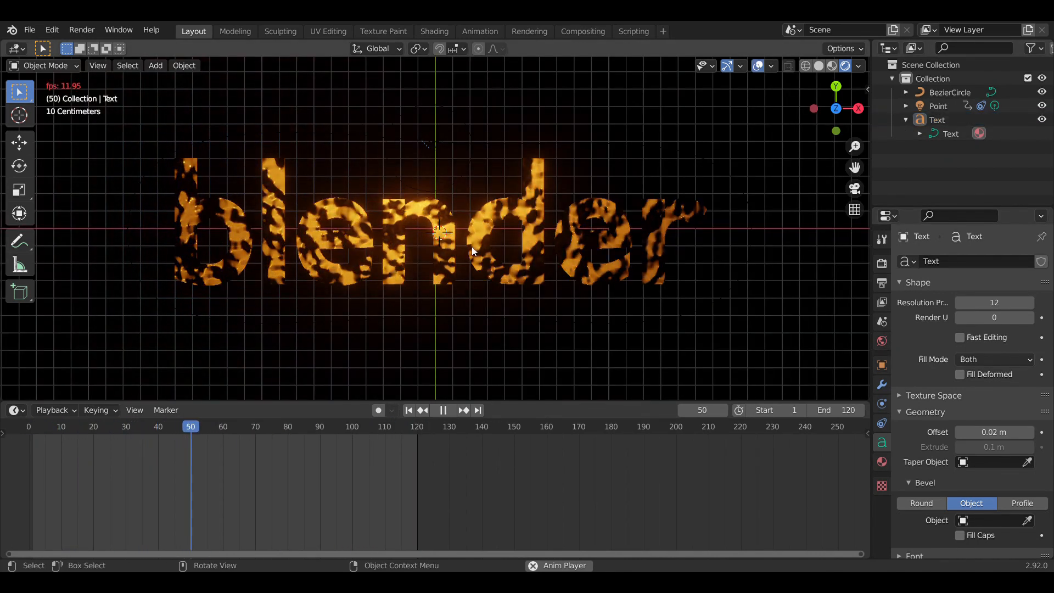
key("space")
left_click(740, 236)
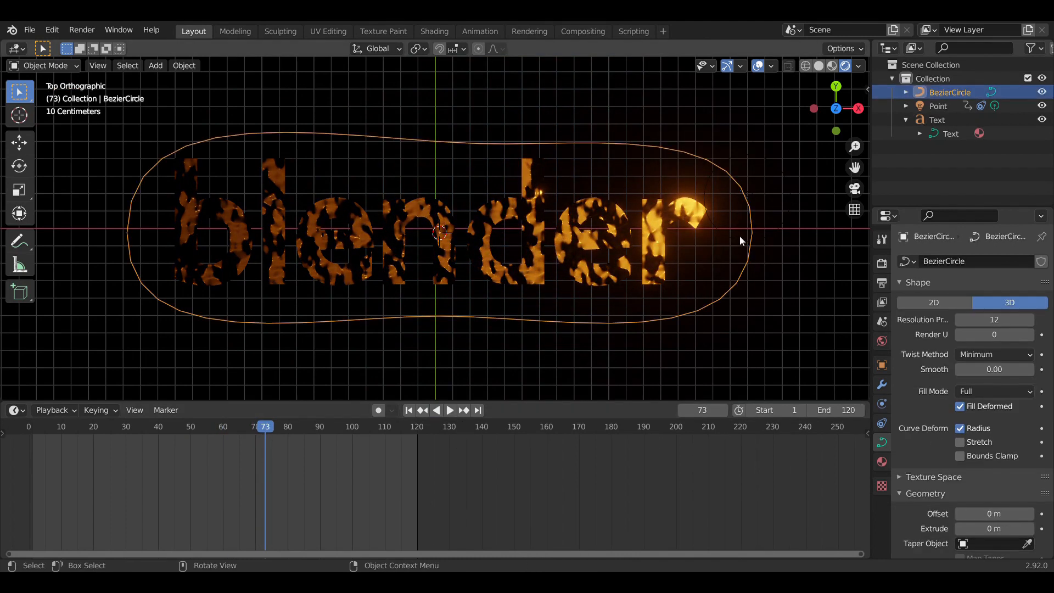
left_click(747, 196)
left_click(1011, 337)
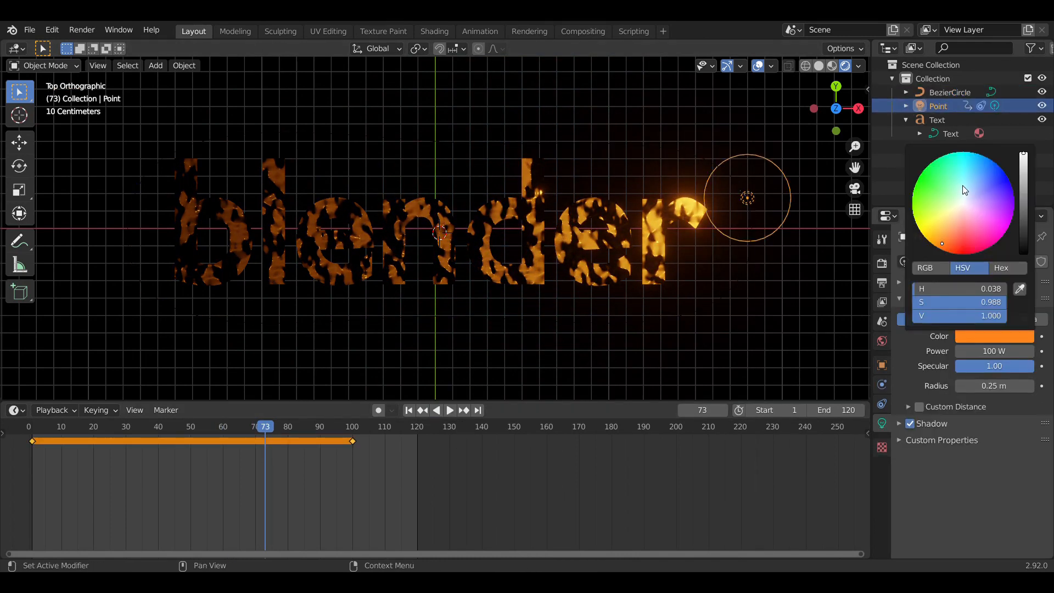
left_click(997, 179)
left_click(973, 254)
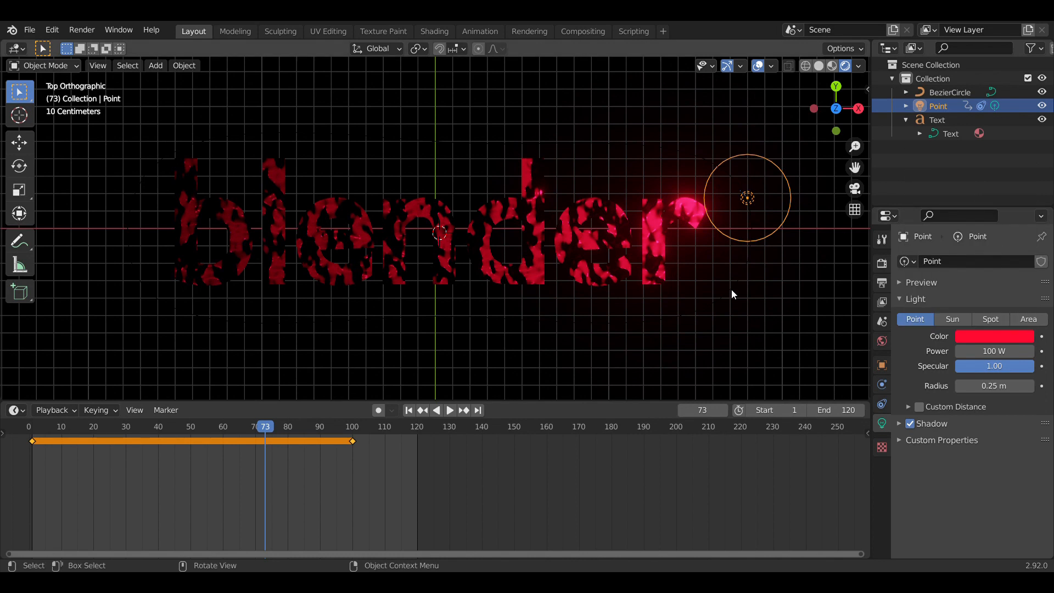
left_click(732, 290)
left_click(449, 411)
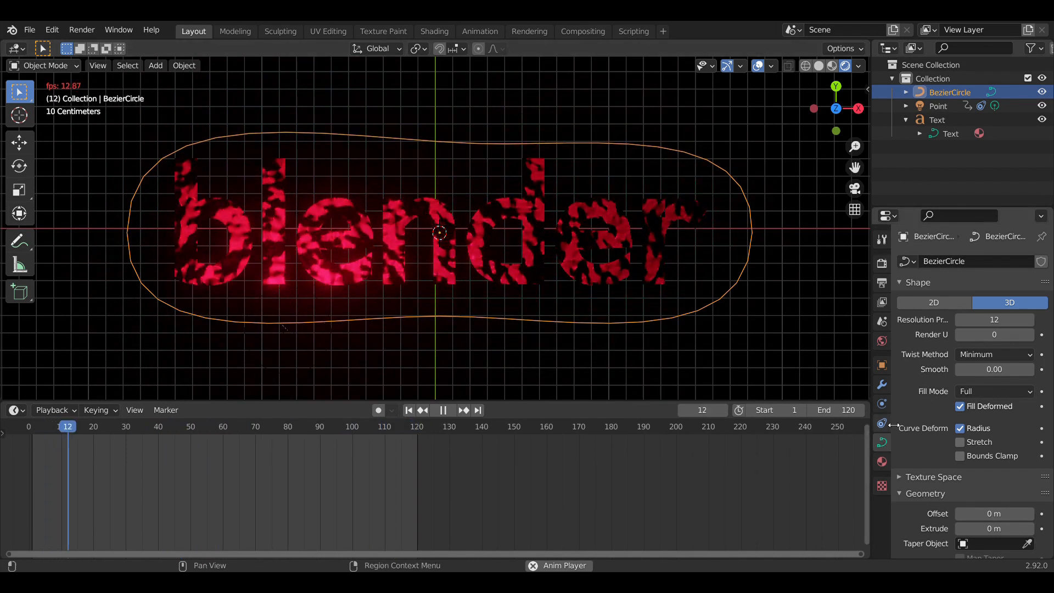
Step: In the Shading workspace, set the text material's Principled BSDF Specular to 0.2 and show the viewport in rendered shading
left_click(429, 33)
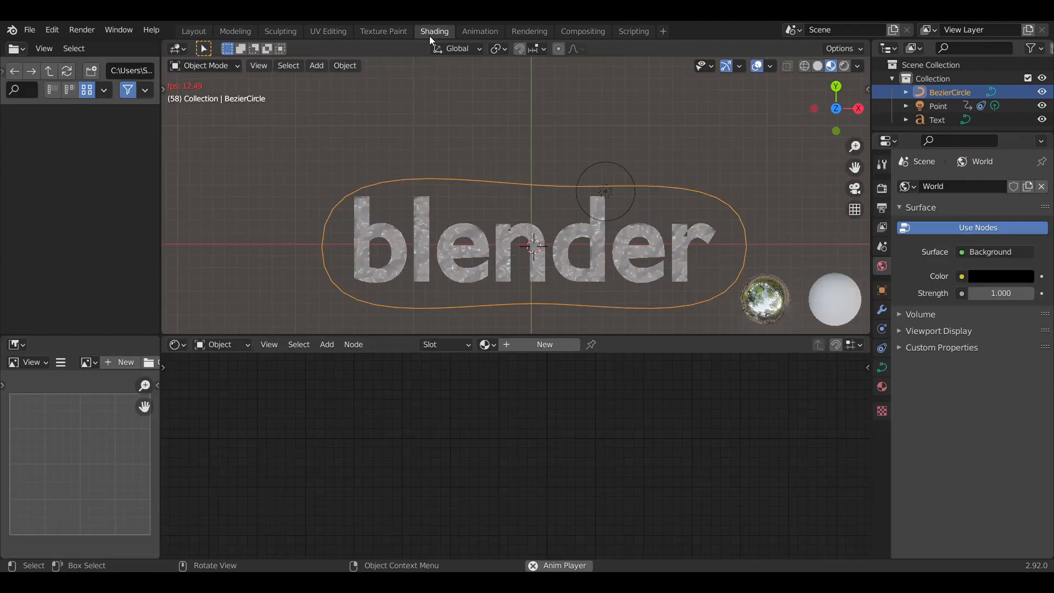
left_click(568, 263)
left_click(653, 401)
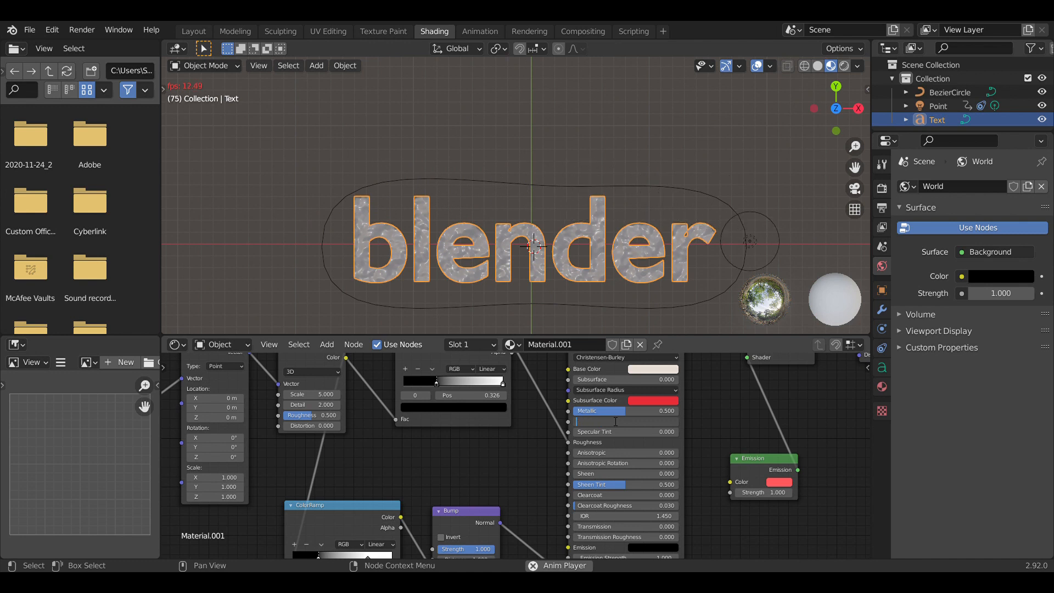
left_click(522, 213)
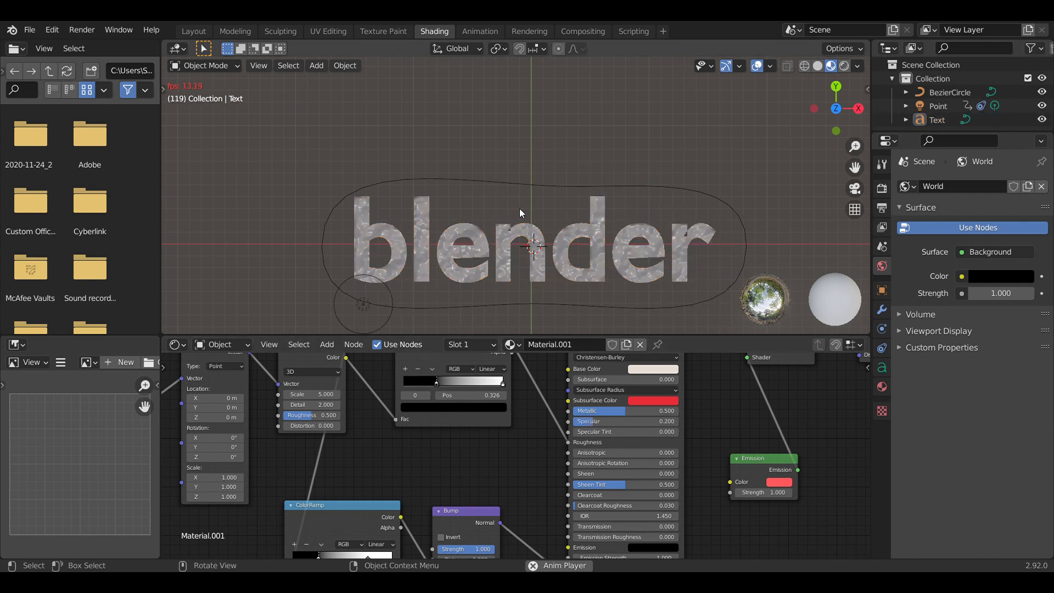
left_click(845, 65)
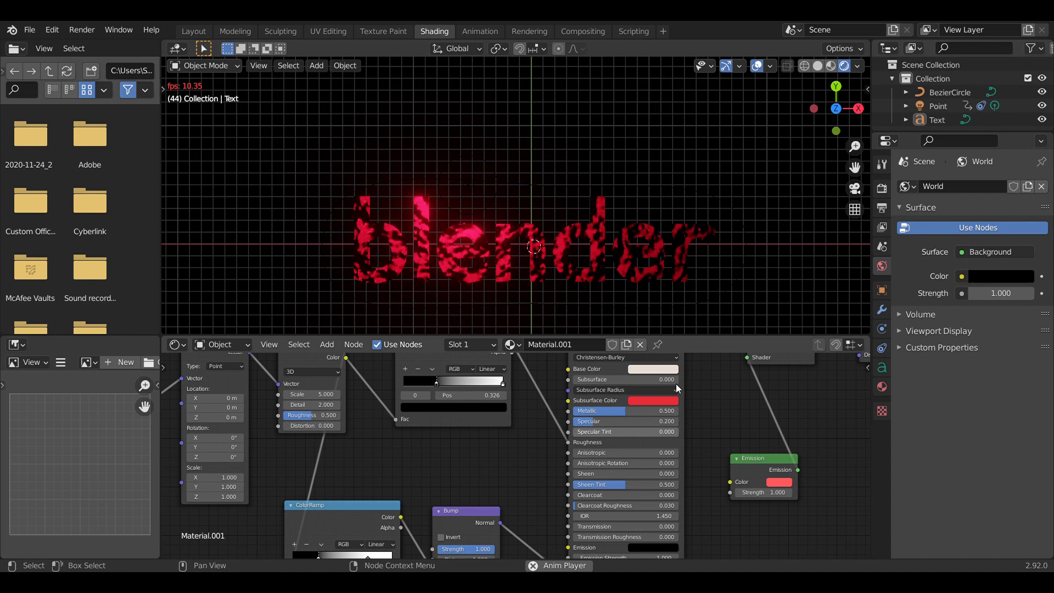
Step: Change the Principled BSDF's Subsurface Color to near-white and the Emission node's color to blue
left_click(654, 400)
left_click_drag(684, 318, 667, 297)
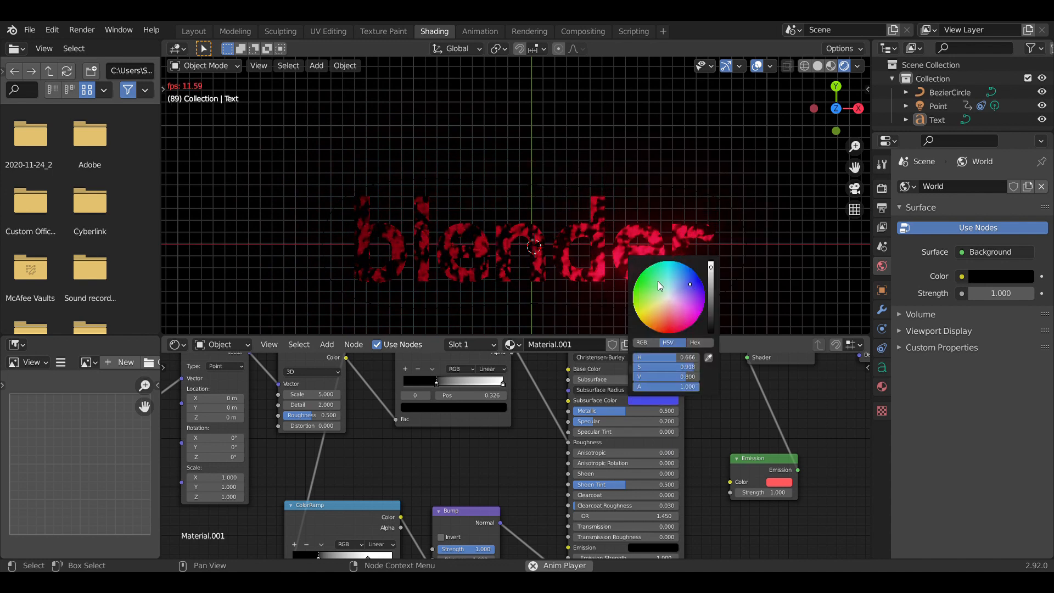
left_click(780, 483)
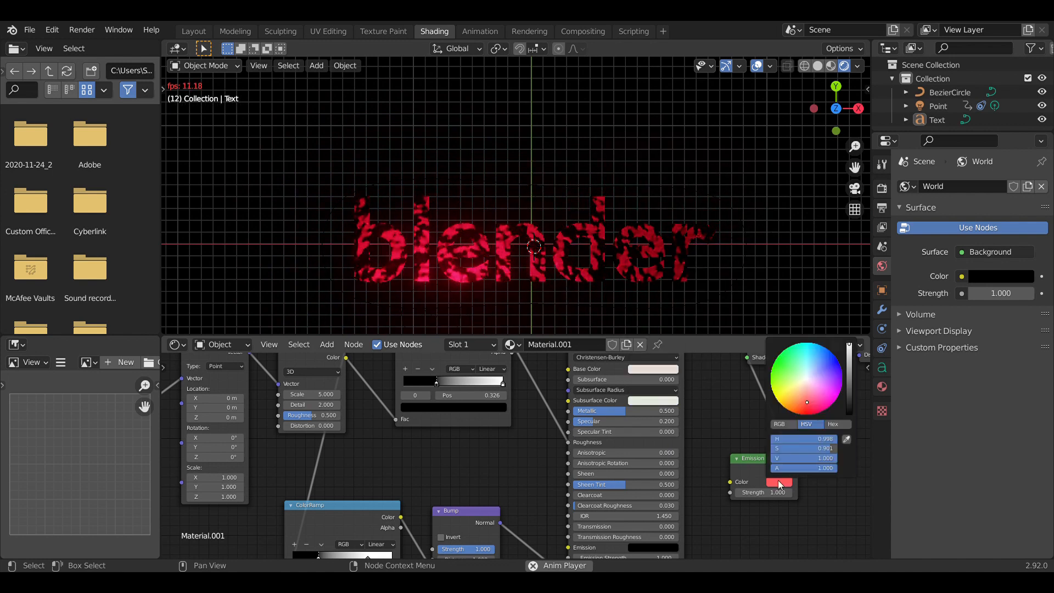
Step: Move the black stop of the ColorRamp feeding Roughness to position 0 and set the Principled BSDF's Sheen Tint to 0.787
left_click_drag(436, 383, 410, 382)
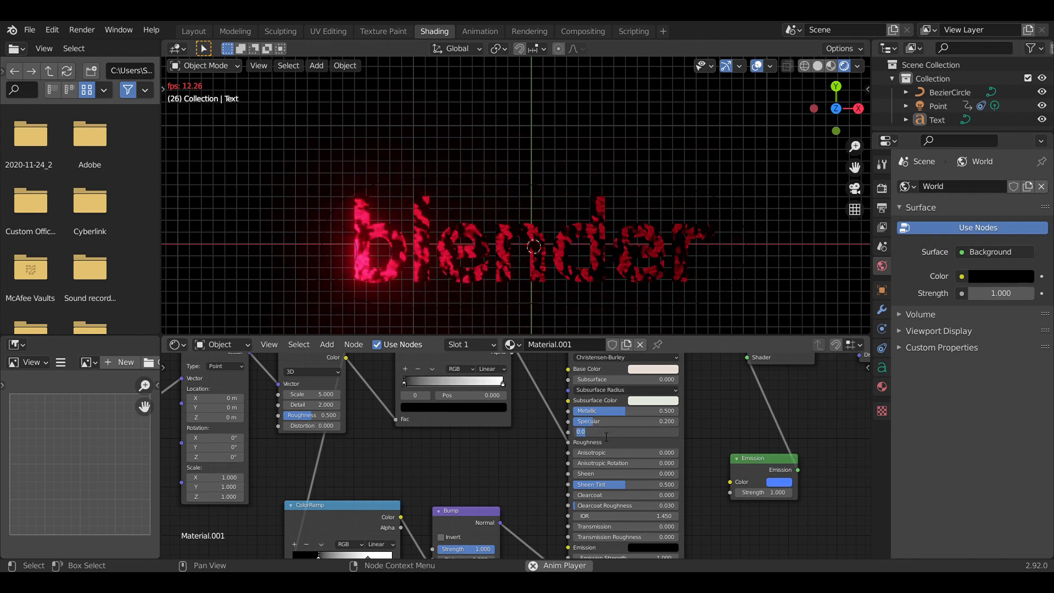
key("Return")
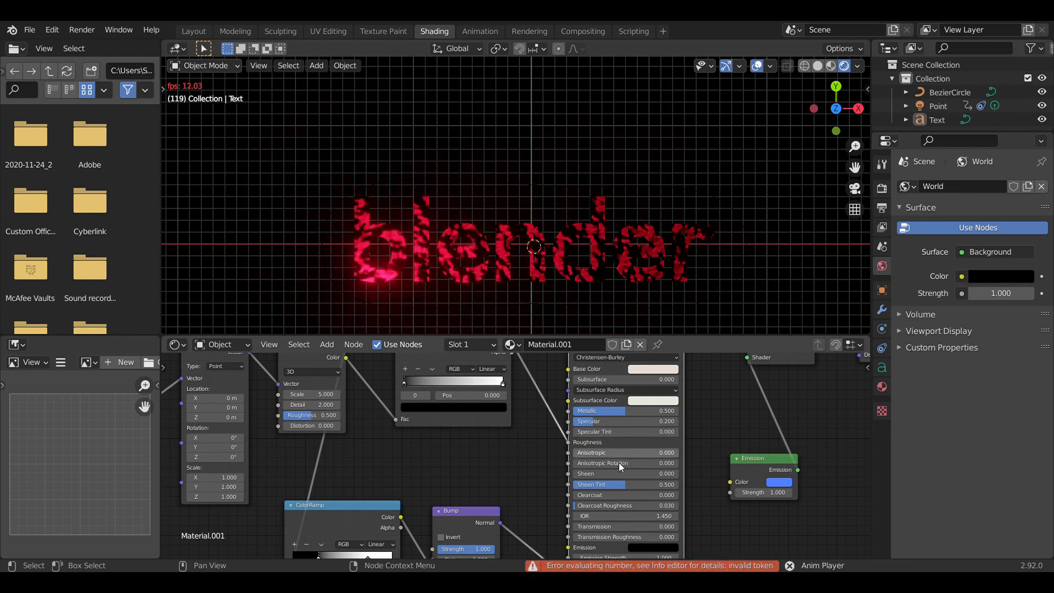
left_click_drag(627, 485, 655, 486)
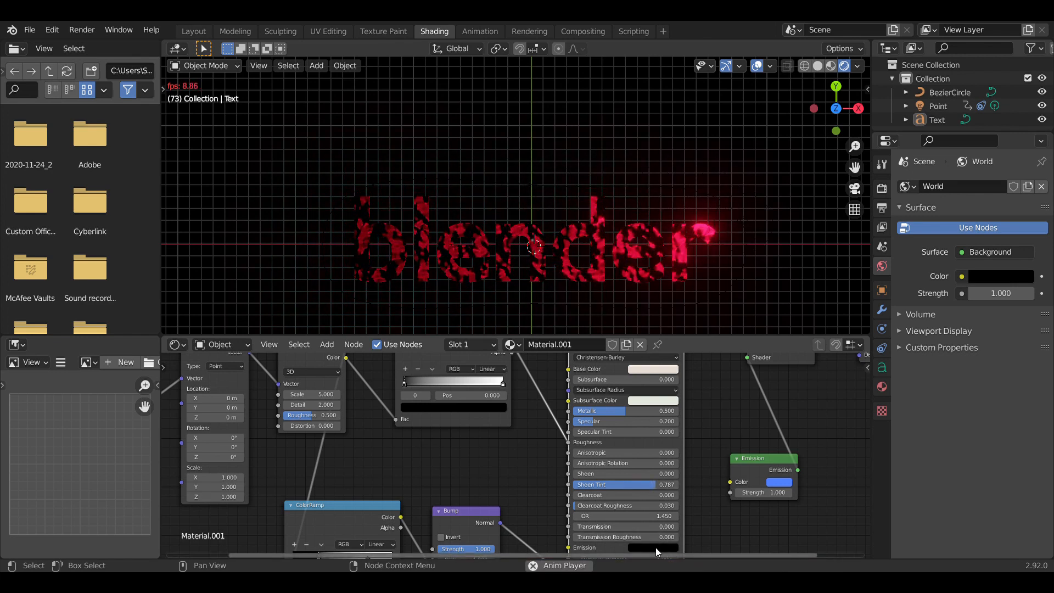
Step: Try rewiring the Emission node with the Principled BSDF, remove the Emission node, and adjust the upper ColorRamp's black stop
scroll(656, 548, "down", 1)
scroll(689, 522, "down", 1)
left_click_drag(663, 393, 549, 513)
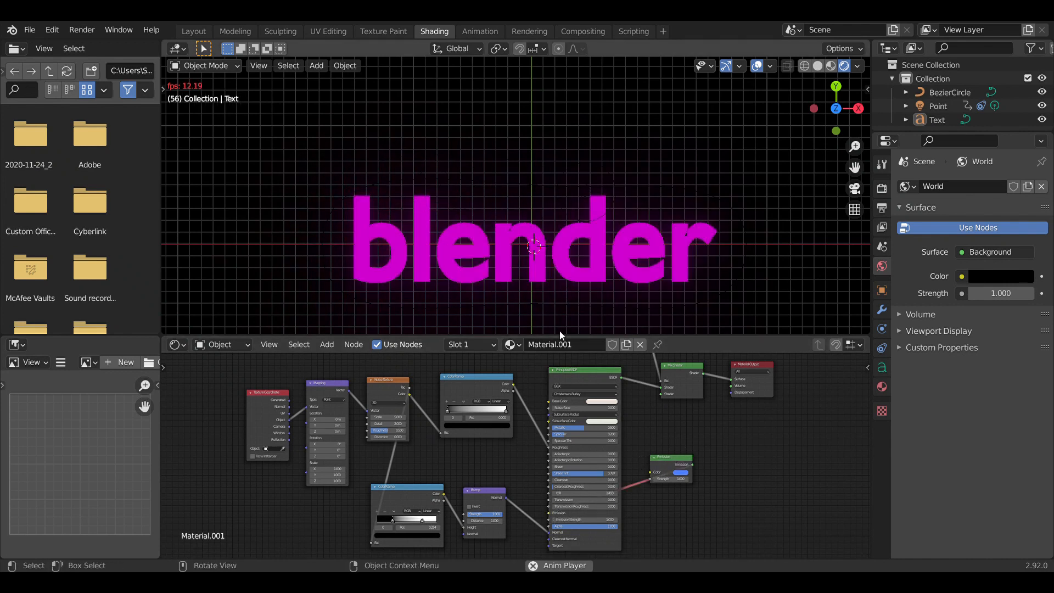
left_click_drag(693, 464, 646, 495)
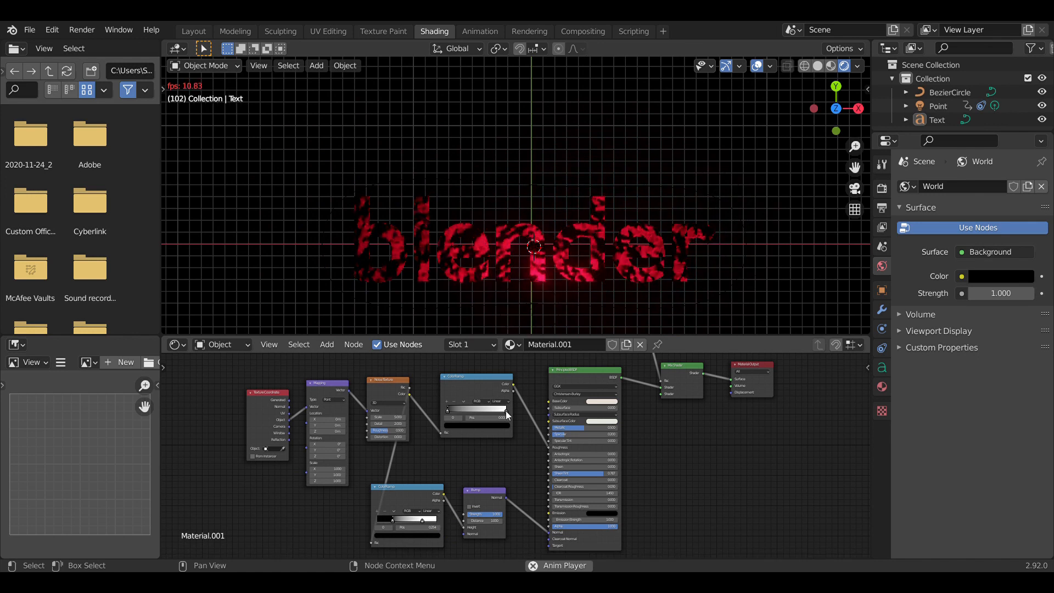
left_click_drag(450, 409, 520, 423)
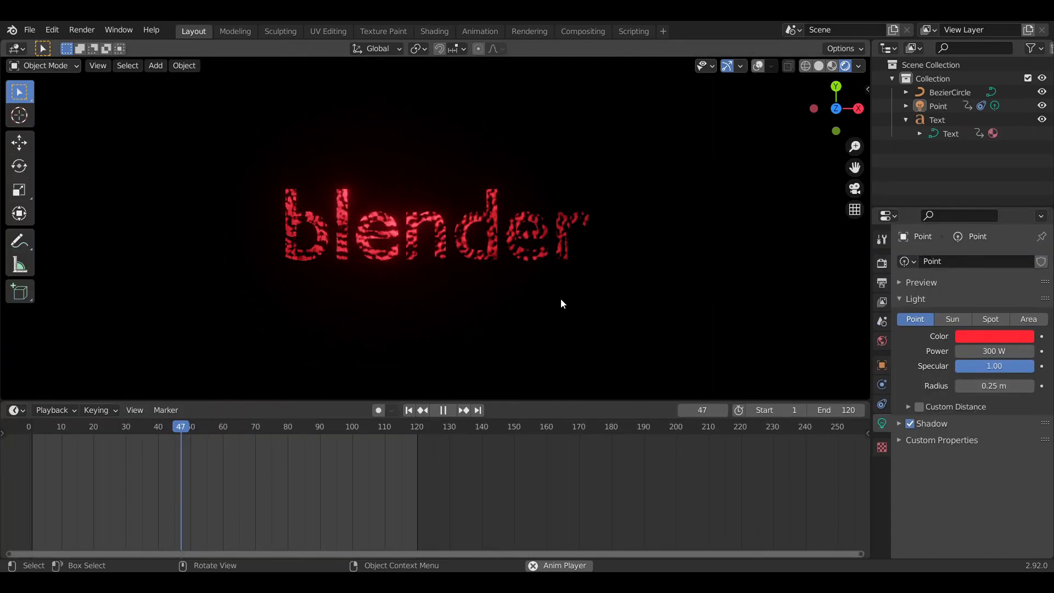
Step: Change the point light's color to pure blue in the Layout workspace
left_click(968, 336)
left_click(1007, 179)
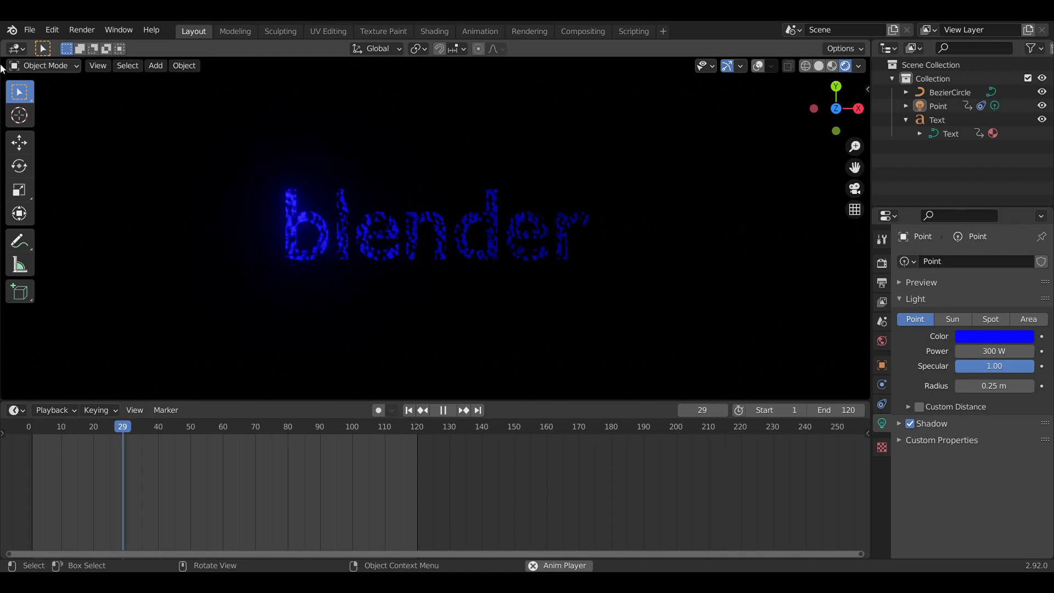
left_click(29, 29)
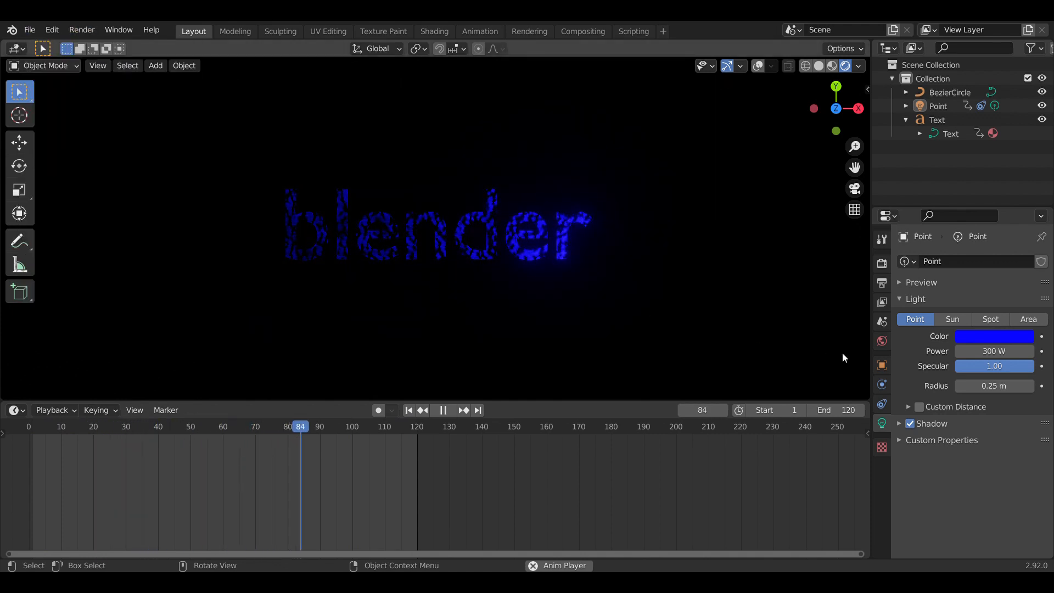
Step: Open the scene's render settings and show the Selectable and Disable in Viewports restriction toggles in the Outliner
left_click(952, 64)
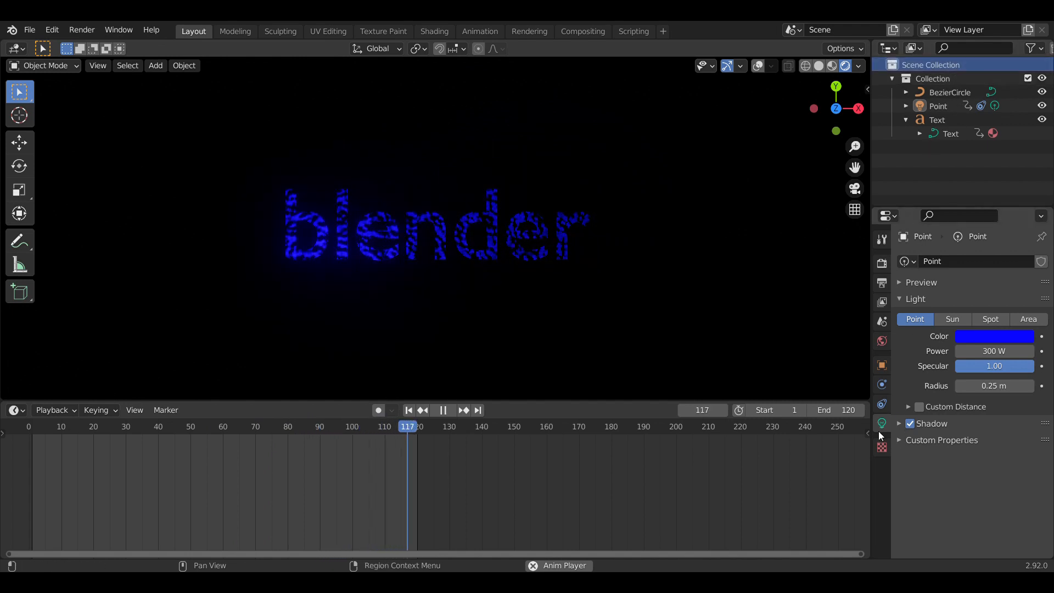
left_click(882, 451)
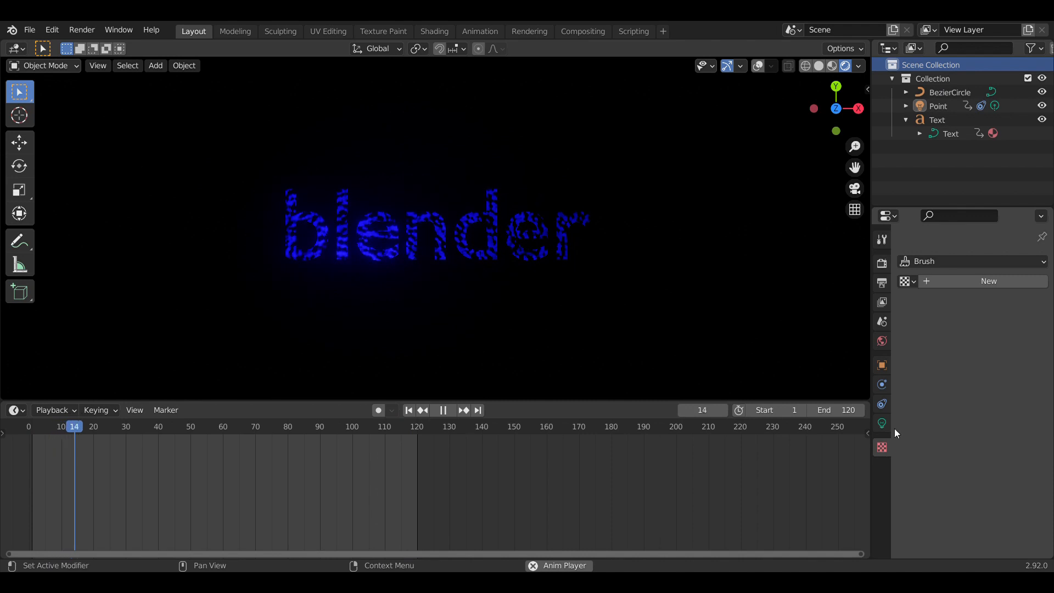
left_click(881, 262)
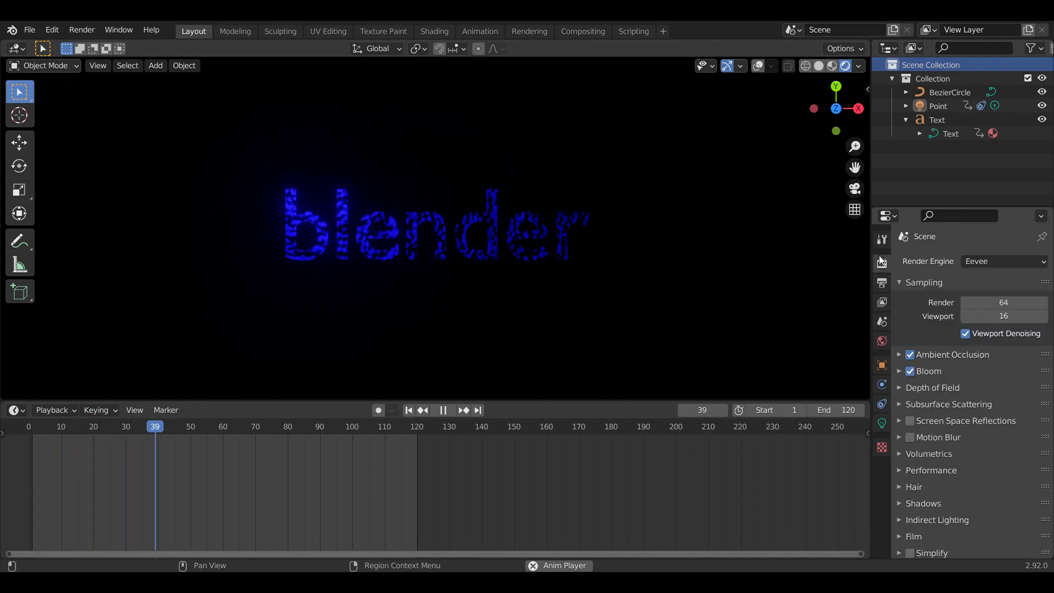
left_click(1033, 48)
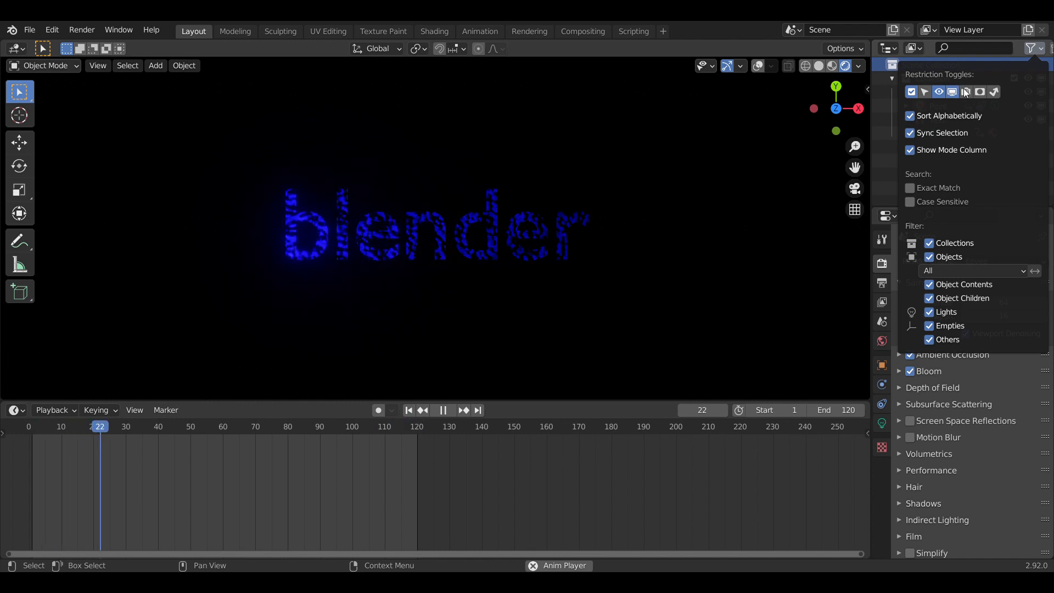
left_click(925, 91)
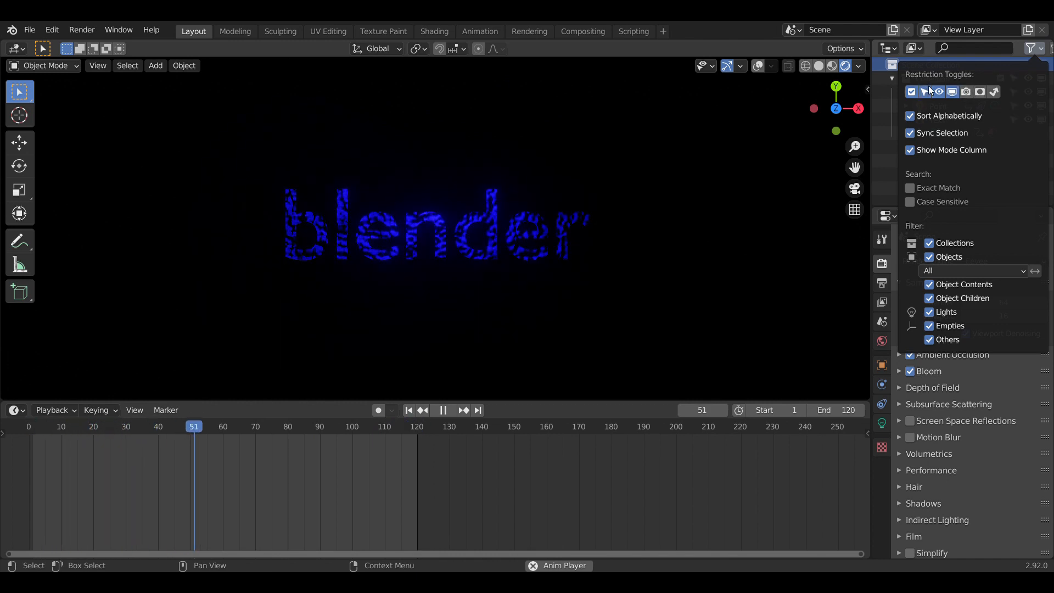
Step: In the output settings, enable File Extensions and Cache Result, and set the file format to FFmpeg Video
left_click(882, 283)
scroll(1046, 437, "down", 4)
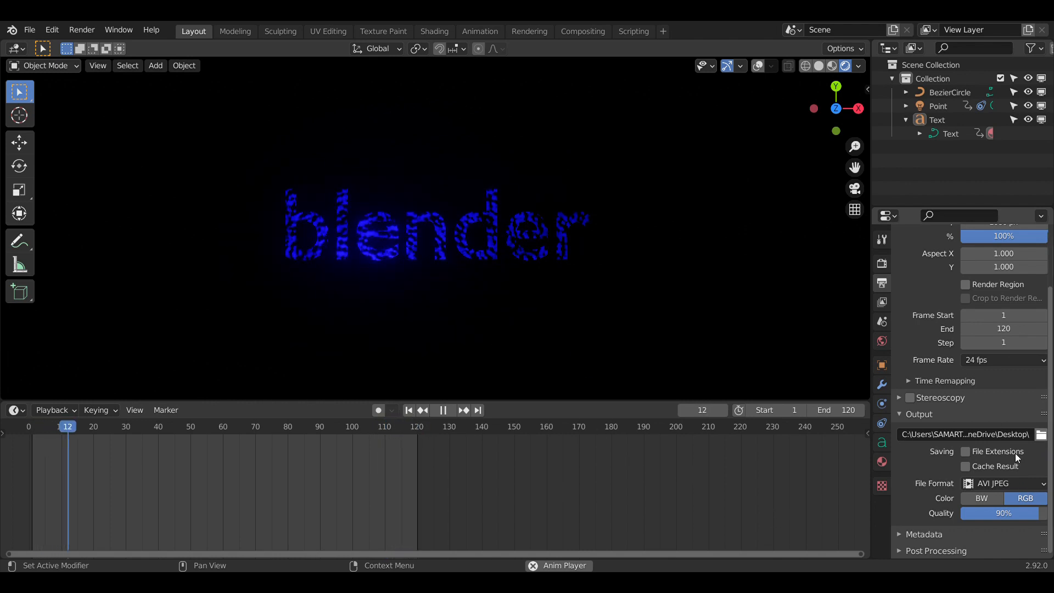
left_click(966, 468)
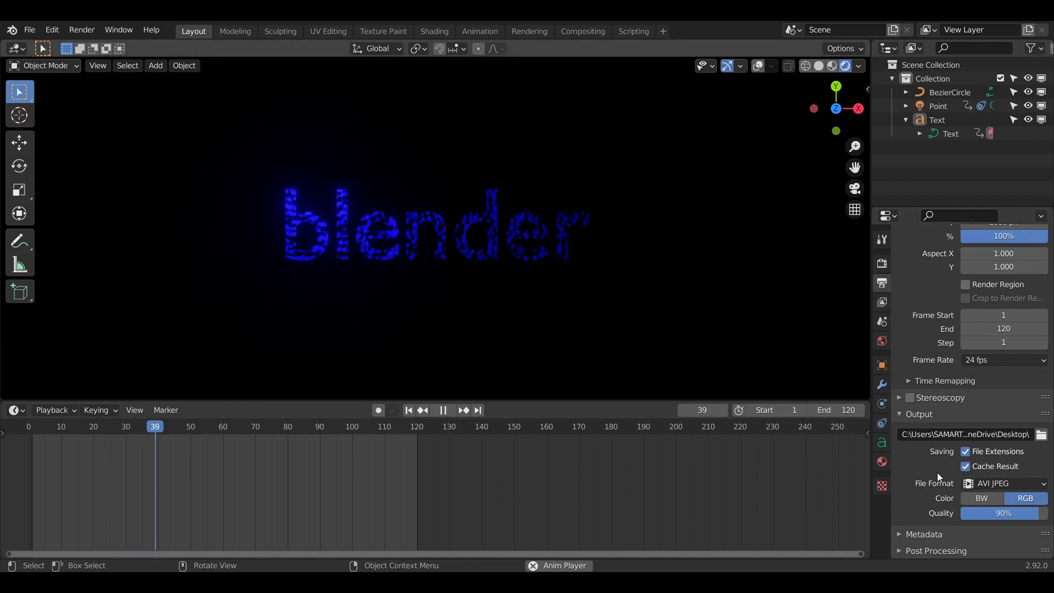
left_click(1001, 485)
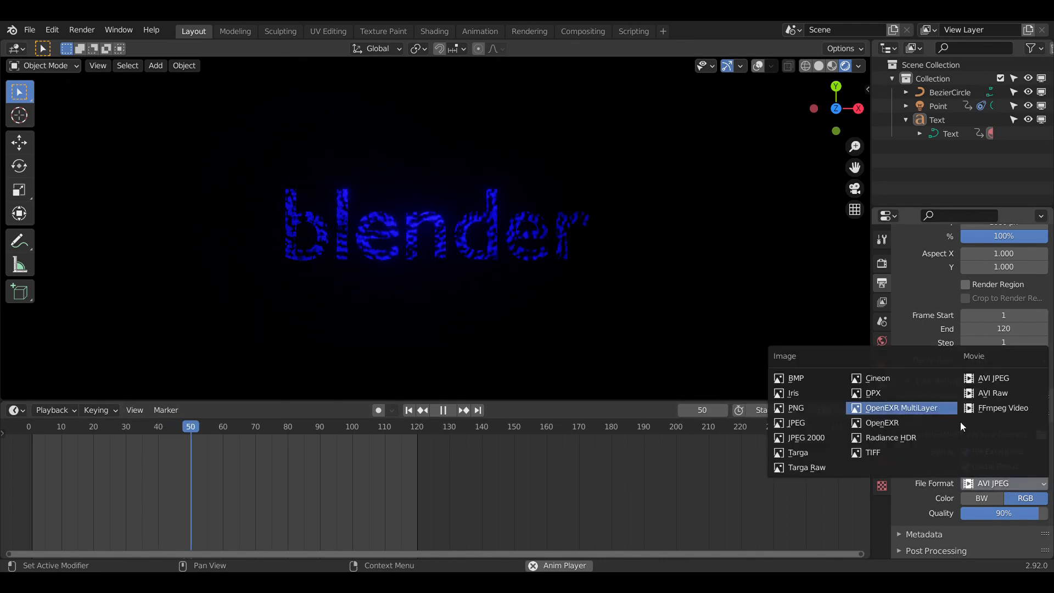
left_click(999, 408)
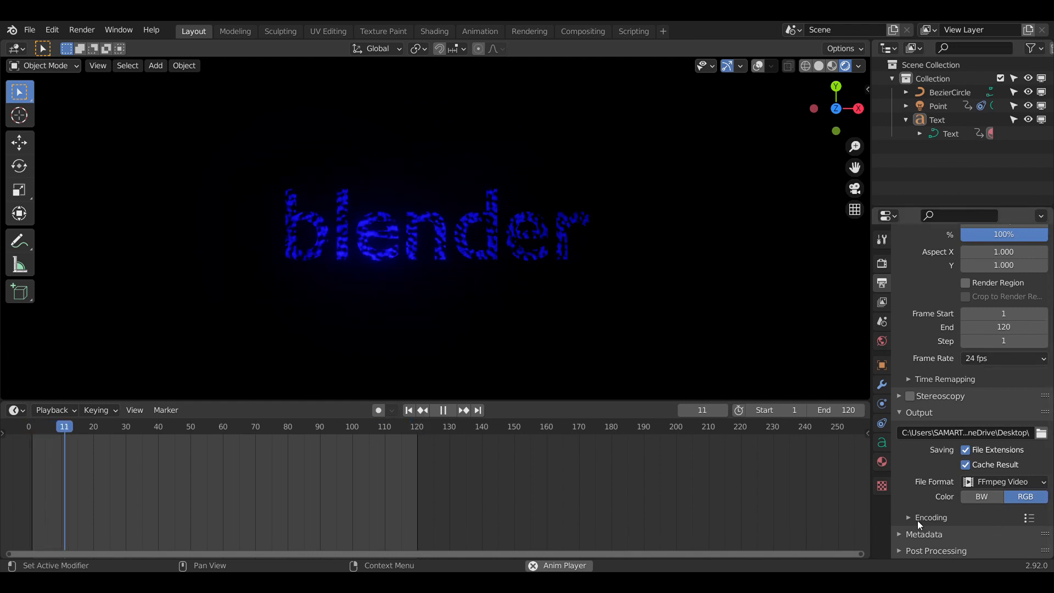
Step: Set the encoding container of the video output to MPEG-4 and review the remaining output settings
scroll(988, 402, "up", 3)
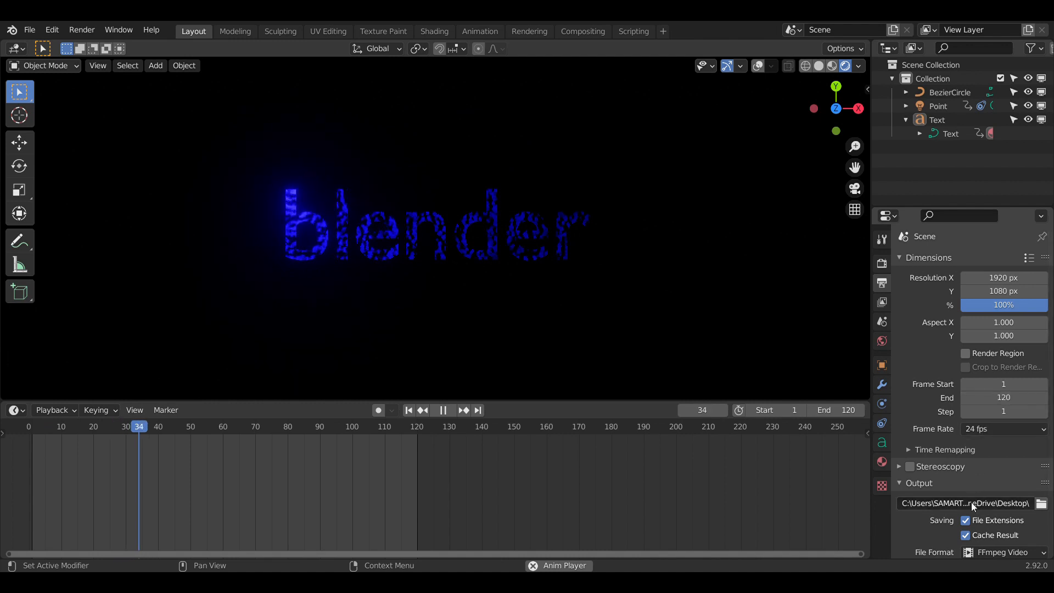
scroll(971, 502, "down", 3)
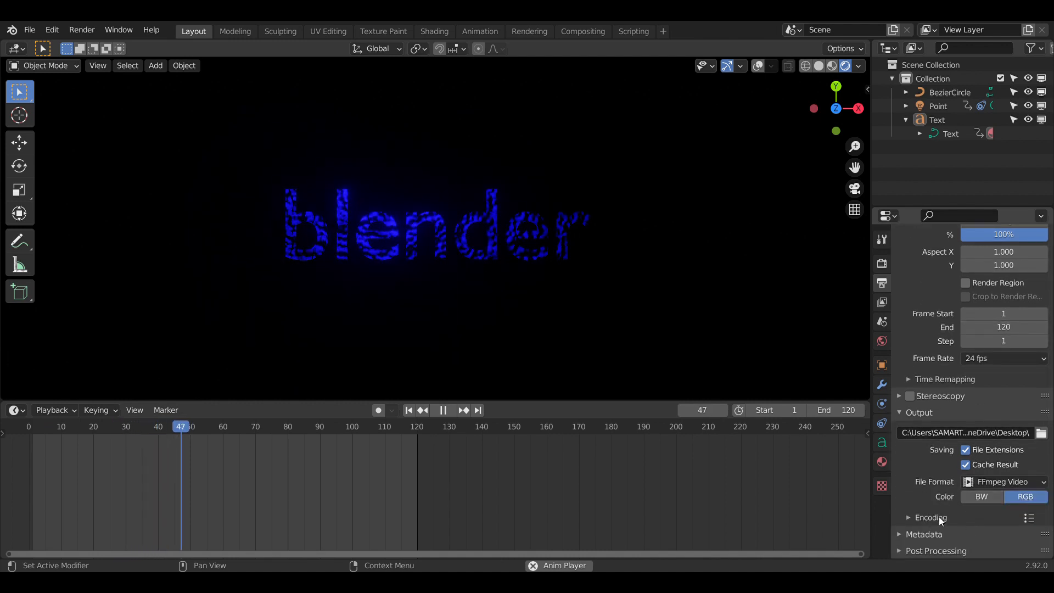
left_click(939, 516)
scroll(1027, 535, "down", 2)
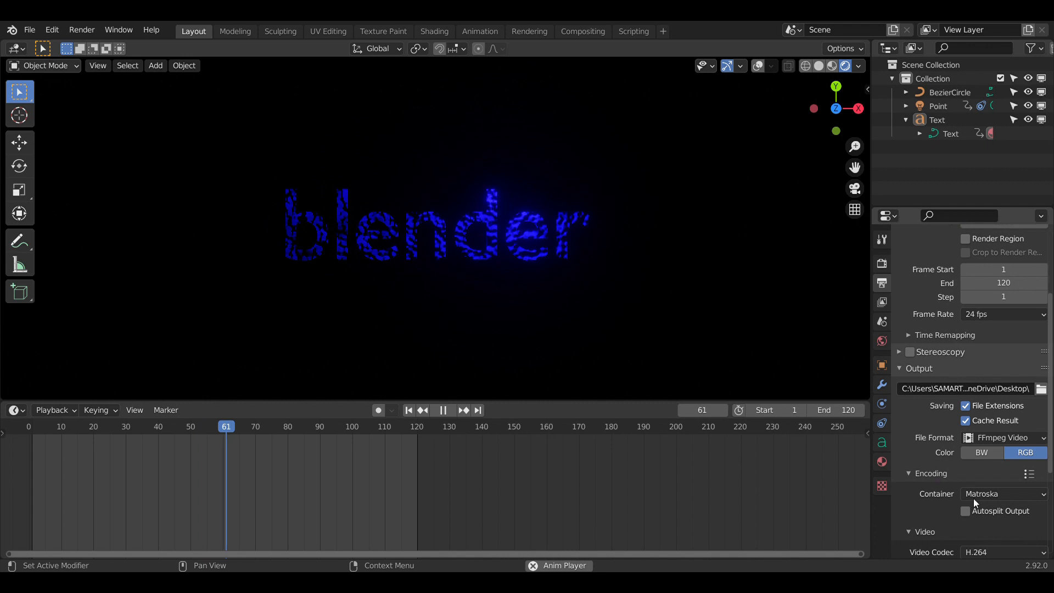
left_click(1013, 494)
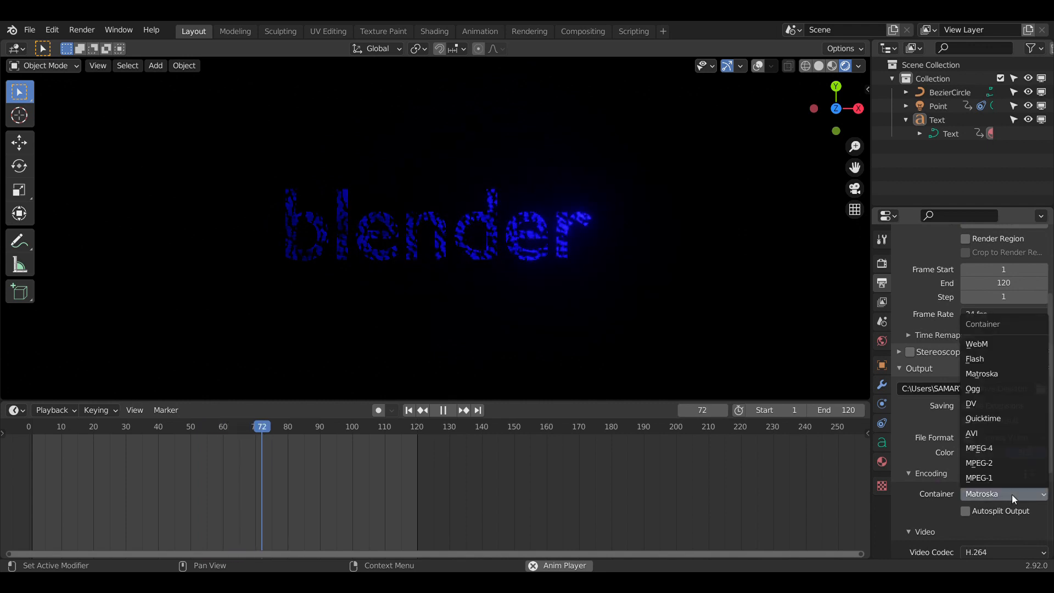
left_click(1008, 447)
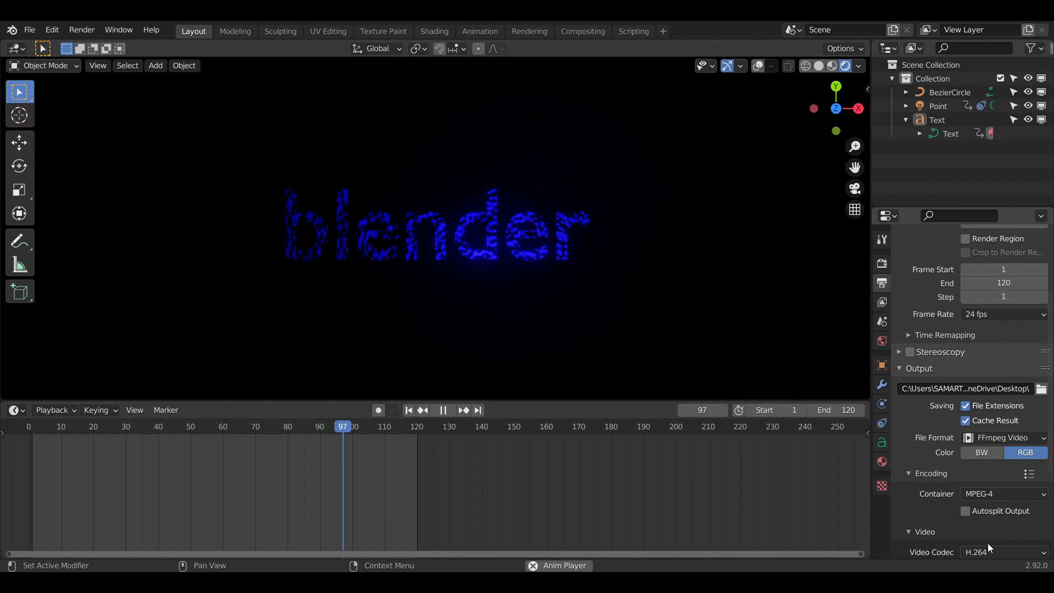
scroll(1016, 535, "down", 2)
scroll(1007, 517, "up", 3)
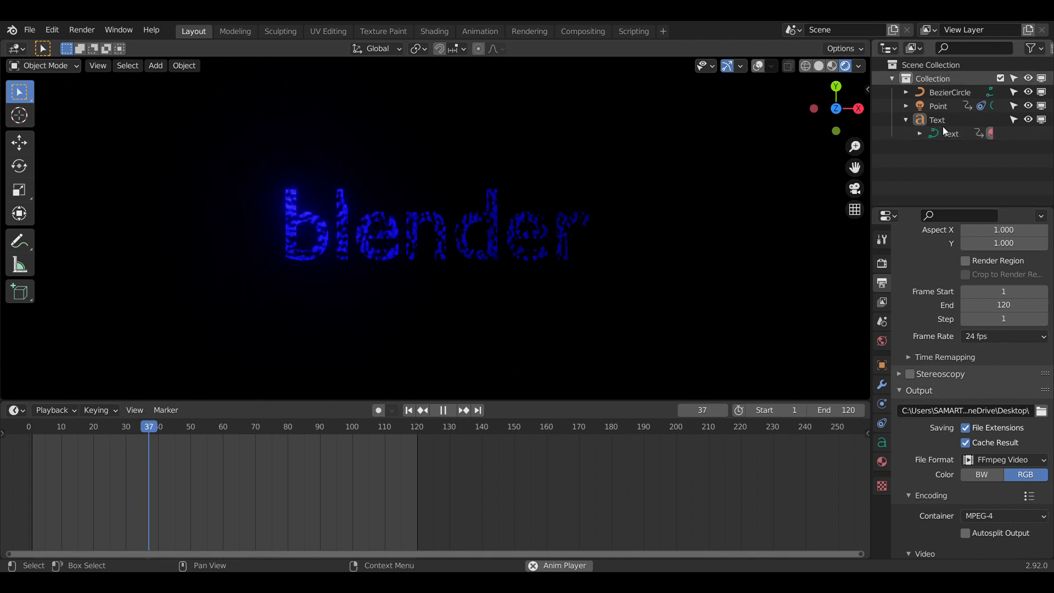
Step: Add a camera to the scene, stop the animation playback and scrub the timeline back to frame 30
left_click(156, 66)
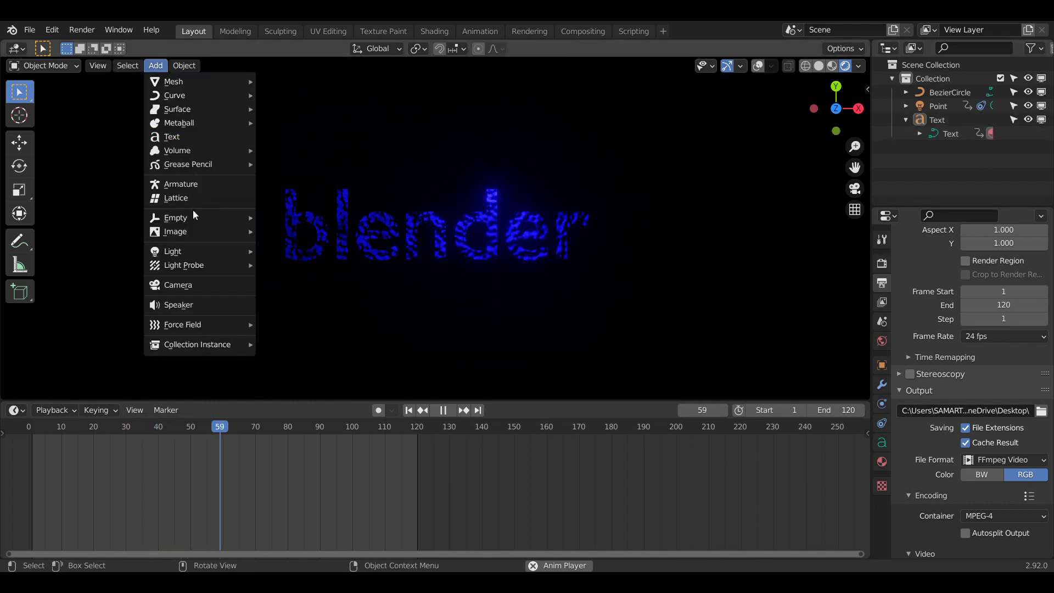
left_click(206, 287)
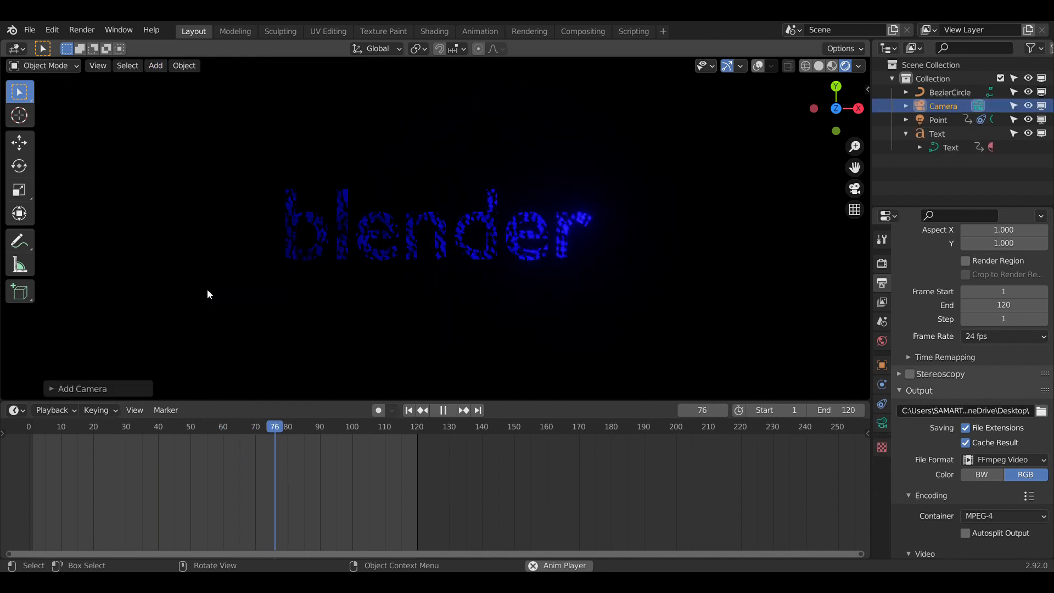
left_click(120, 391)
key("space")
left_click_drag(318, 430, 125, 429)
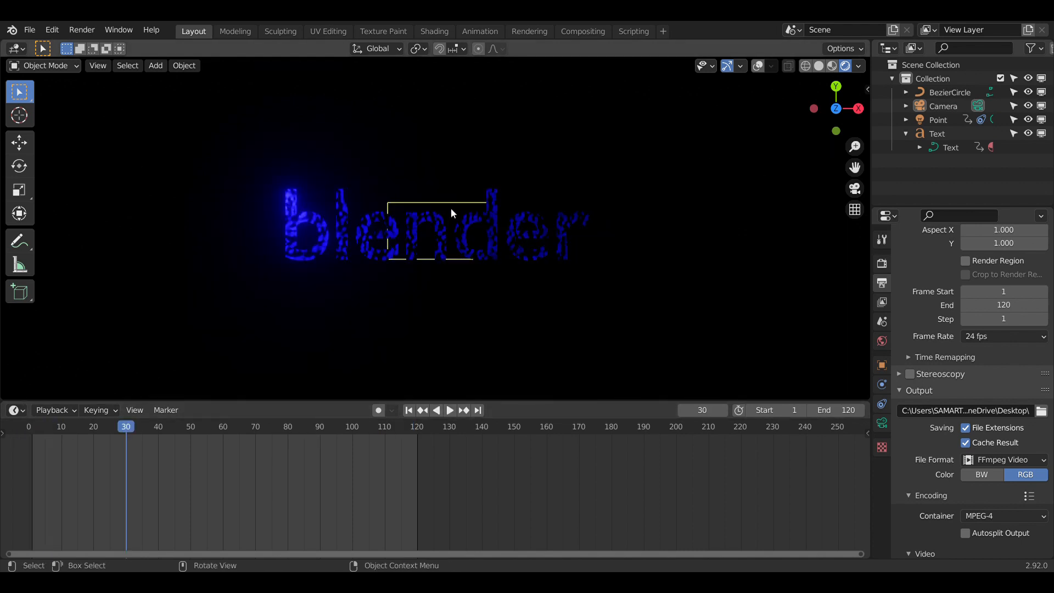
Step: Scale up the camera by 2.241, 1.426 and 1.108 in turn so its frame encloses the whole text, and deselect it
left_click(476, 256)
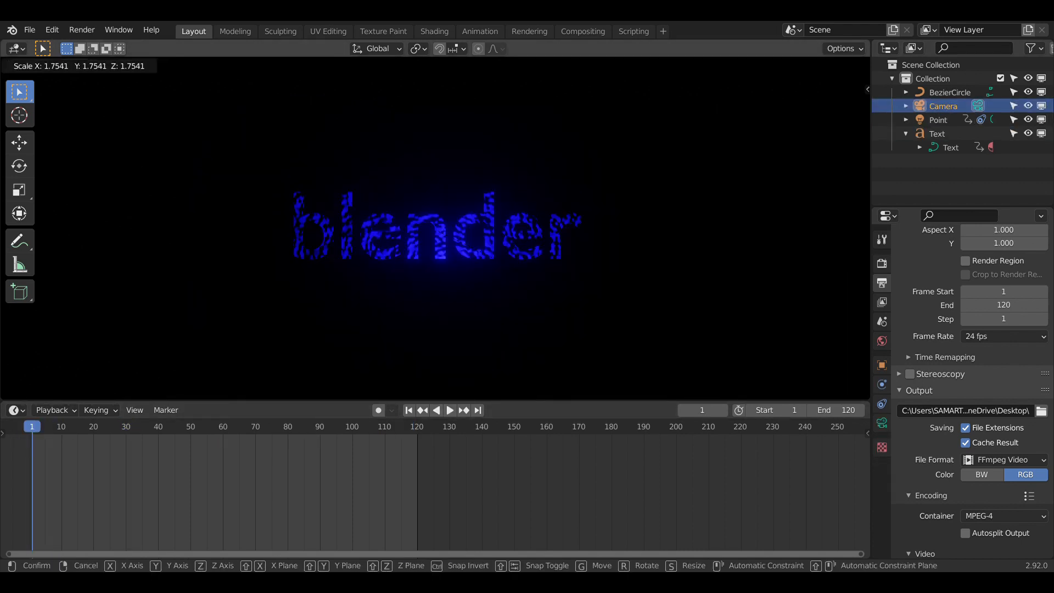
left_click(648, 274)
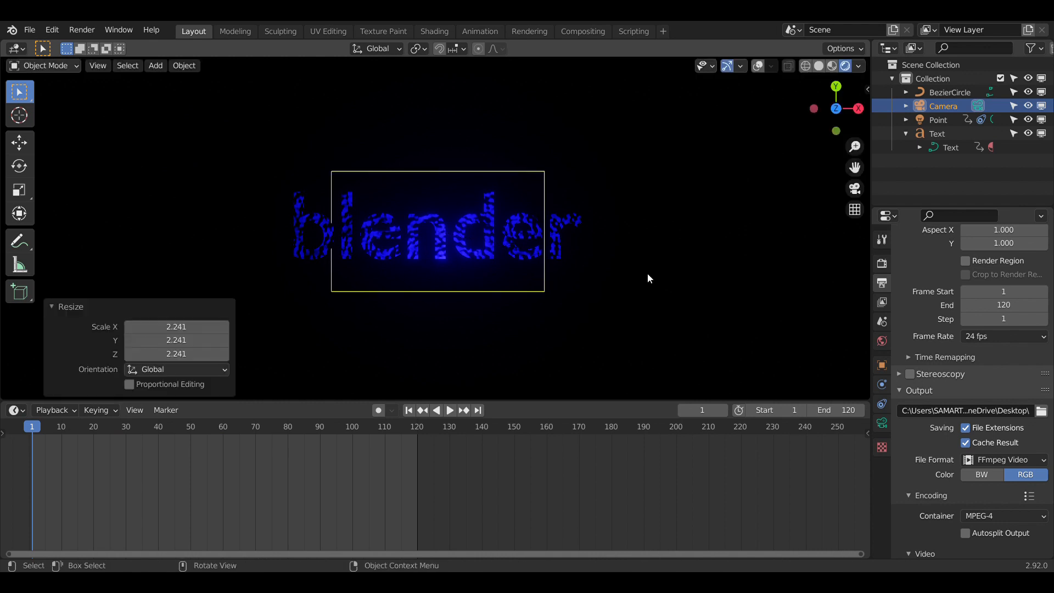
key("s")
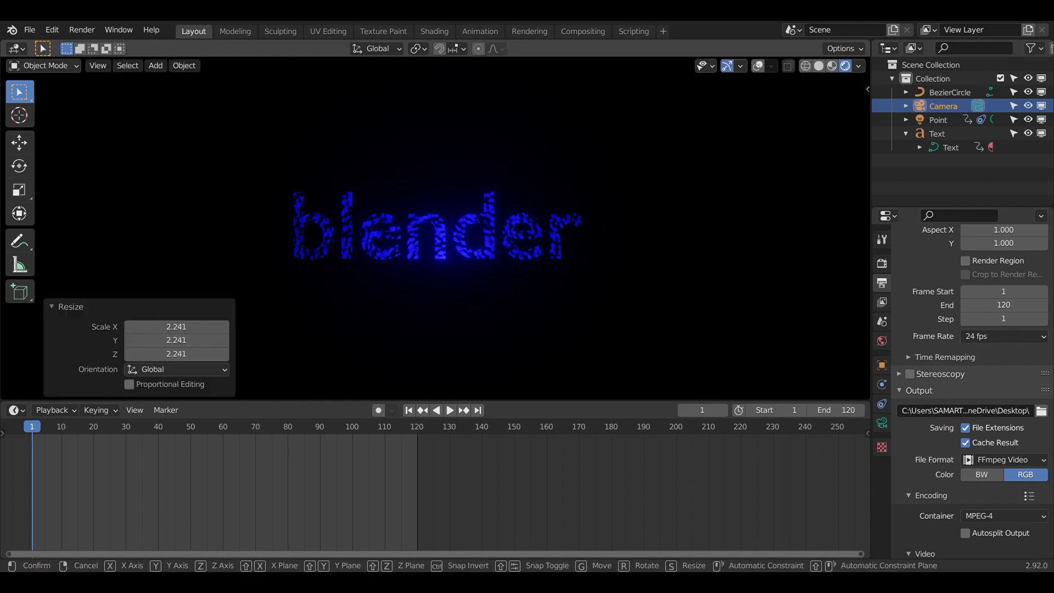
left_click(728, 325)
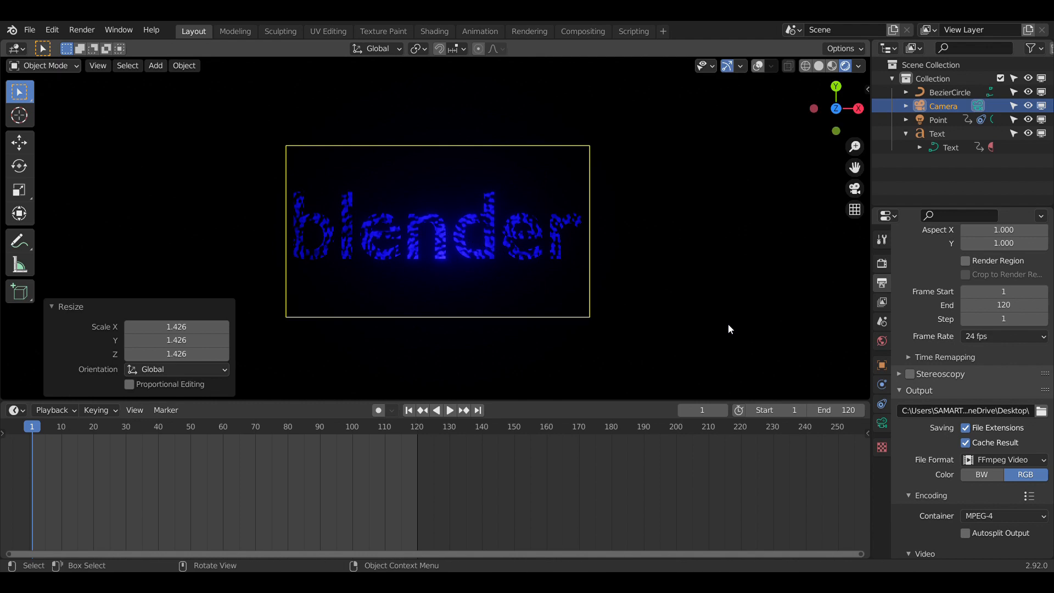
key("s")
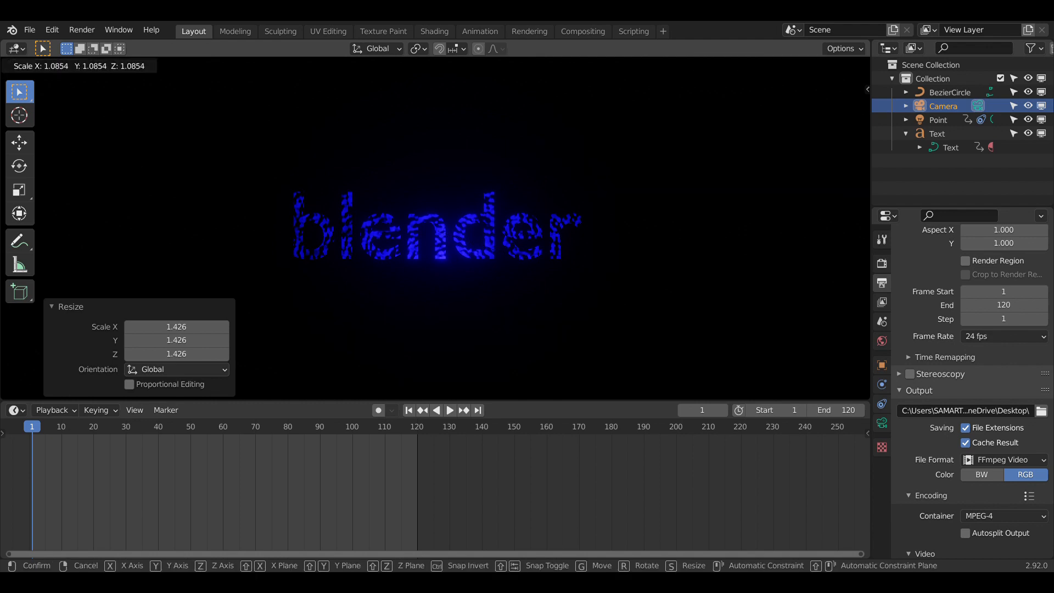
left_click(753, 361)
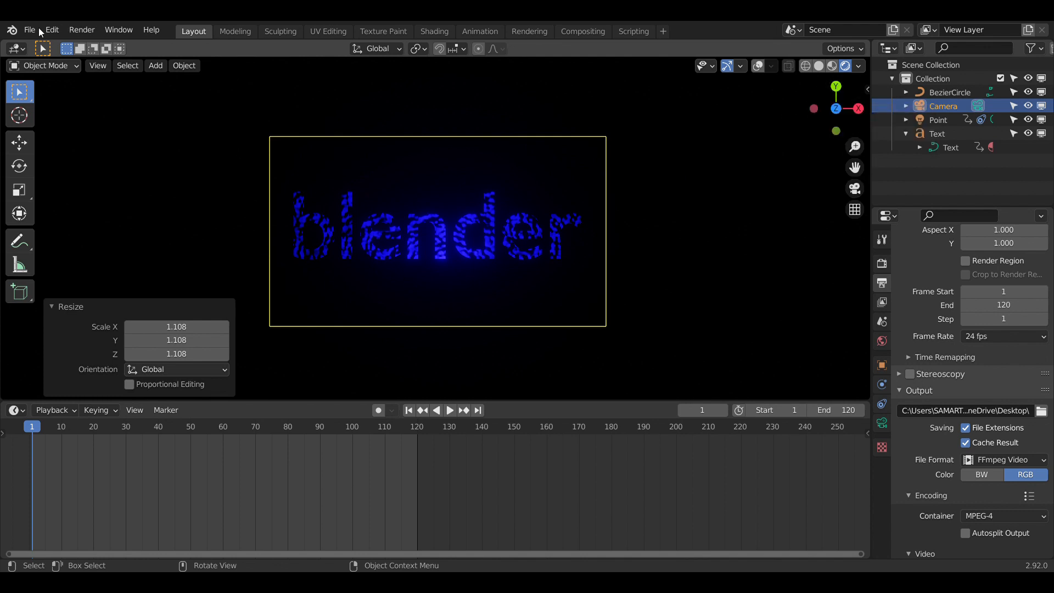
left_click(764, 150)
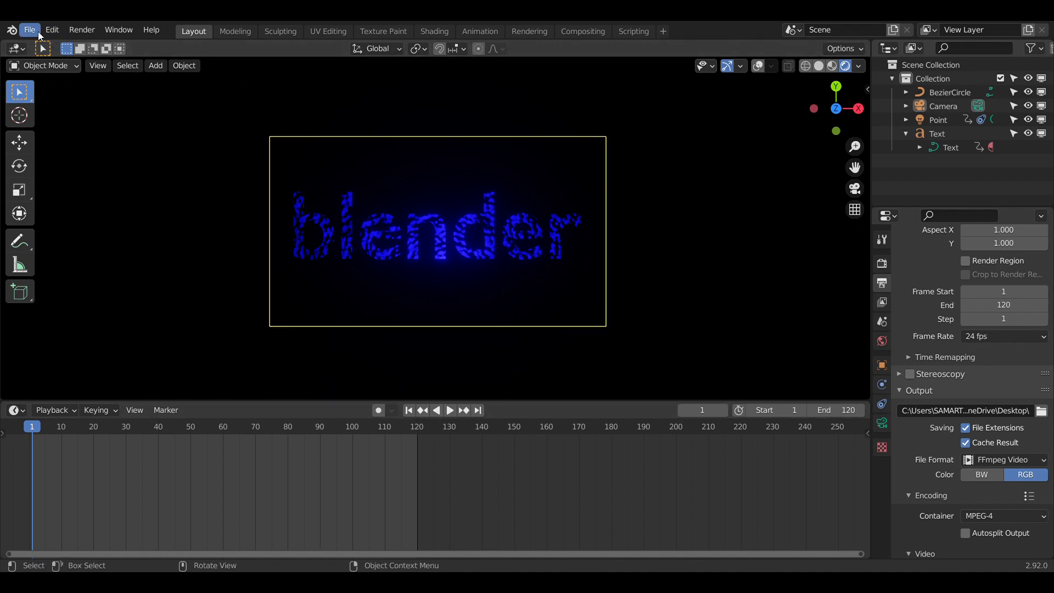
Step: Start rendering the full animation of the glowing text
left_click(78, 33)
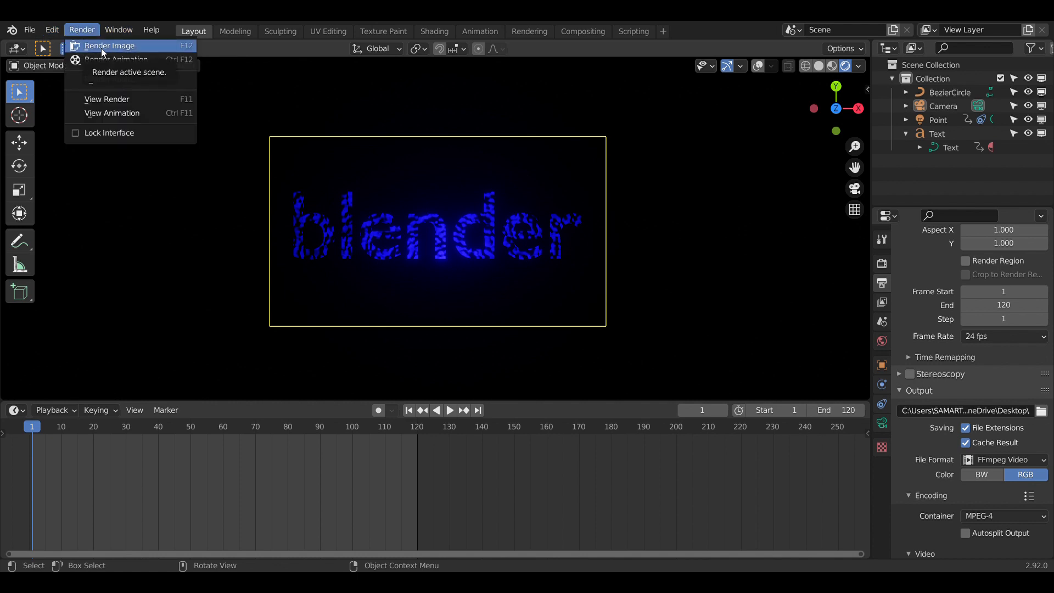
left_click(125, 61)
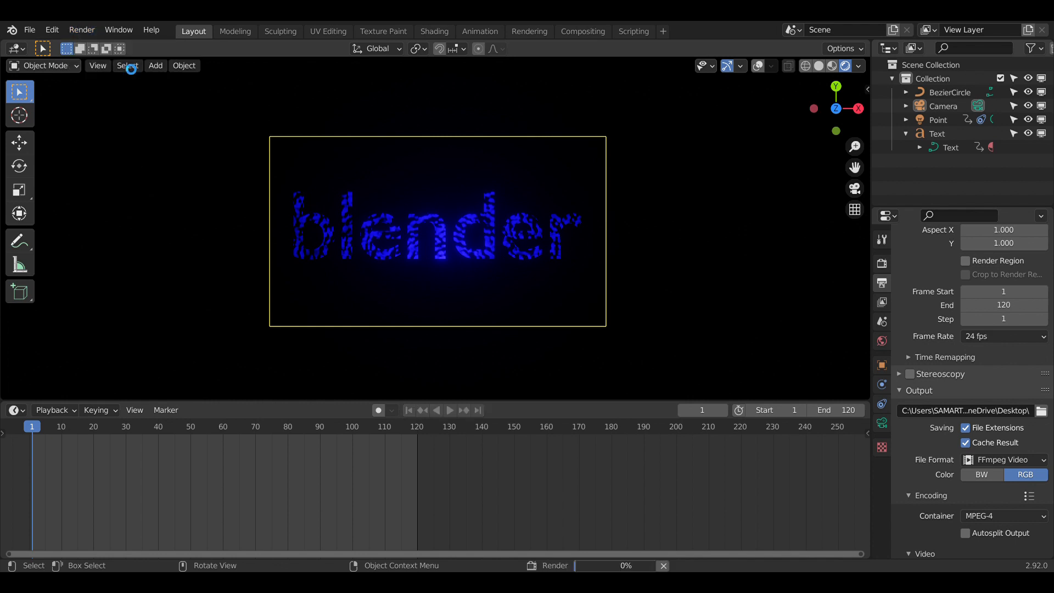